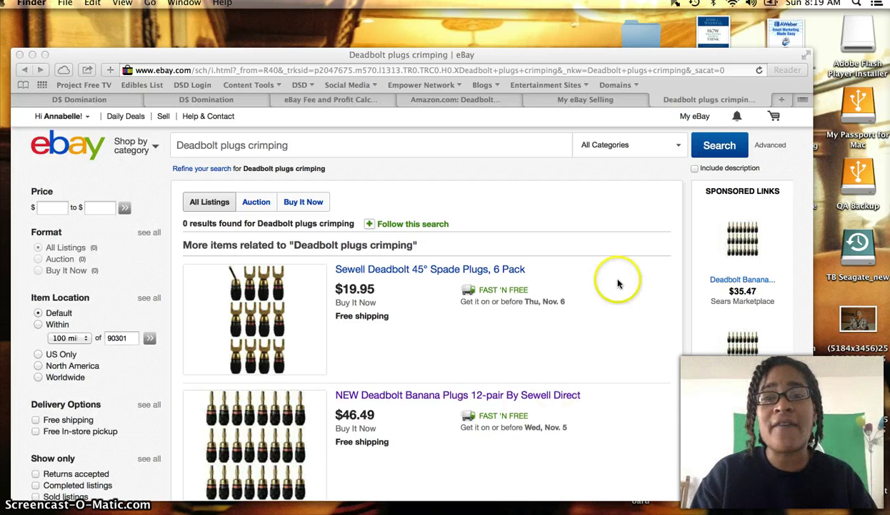
- Expand the browser to full screen and review the title builder's suggested categories and keywords for Banana Plugs Audio
{"action": "left_click", "coordinate": [807, 56]}
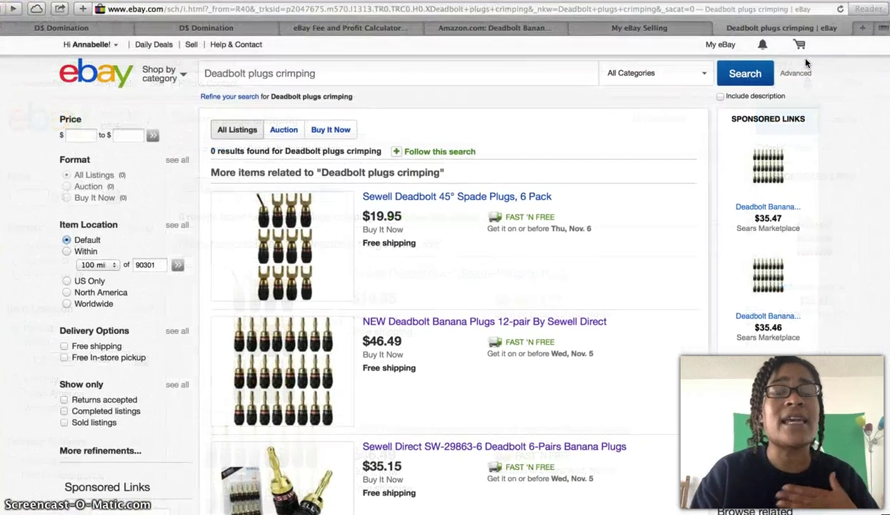
{"action": "left_click", "coordinate": [729, 106]}
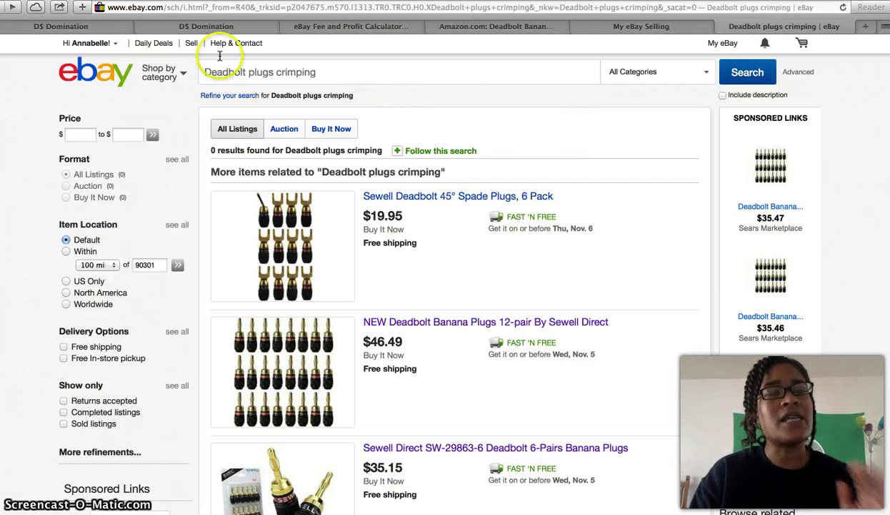
{"action": "left_click", "coordinate": [83, 29]}
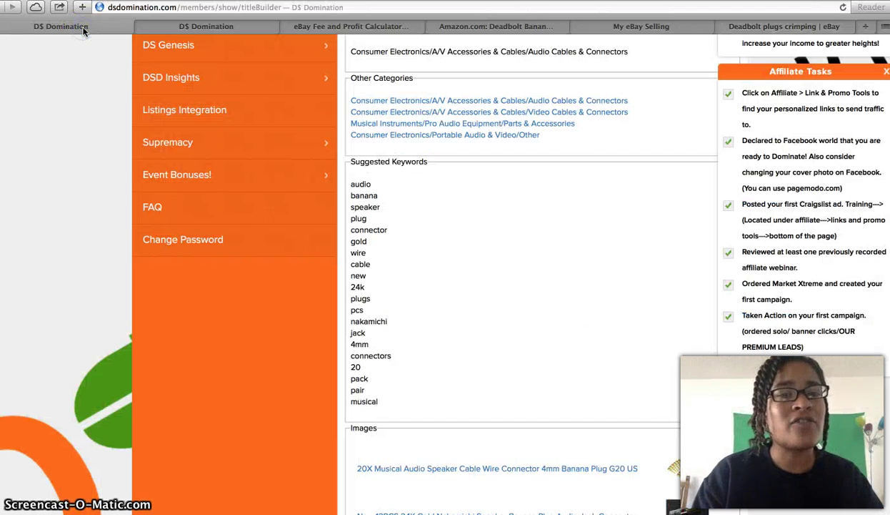
{"action": "left_click", "coordinate": [194, 30]}
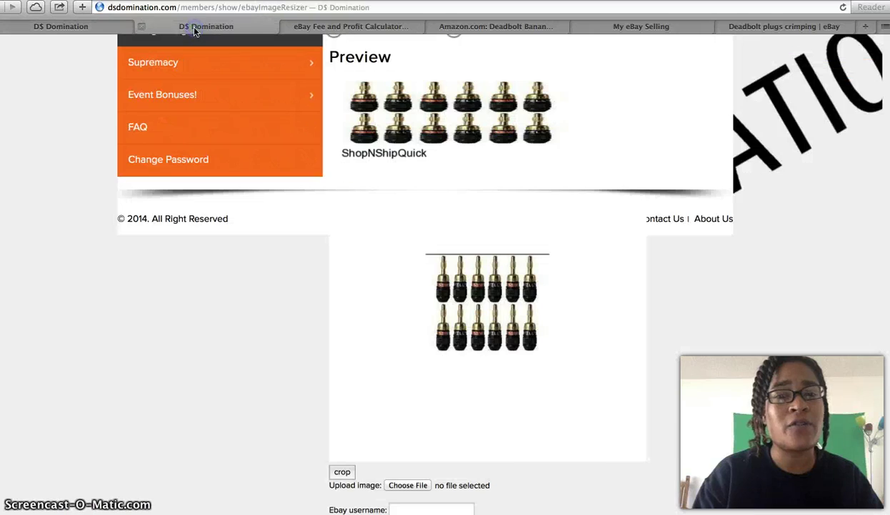
{"action": "left_click", "coordinate": [95, 27]}
{"action": "scroll", "coordinate": [413, 158], "scroll_direction": "up", "scroll_amount": 5}
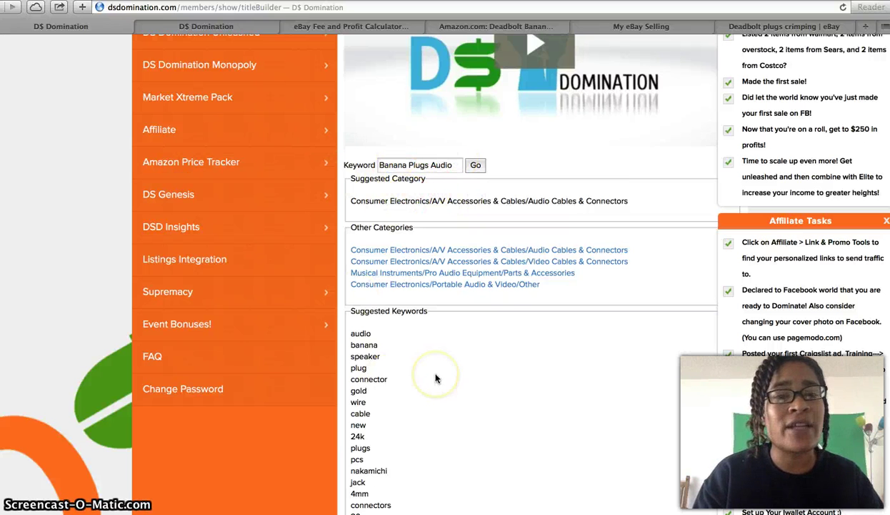
{"action": "scroll", "coordinate": [436, 377], "scroll_direction": "down", "scroll_amount": 4}
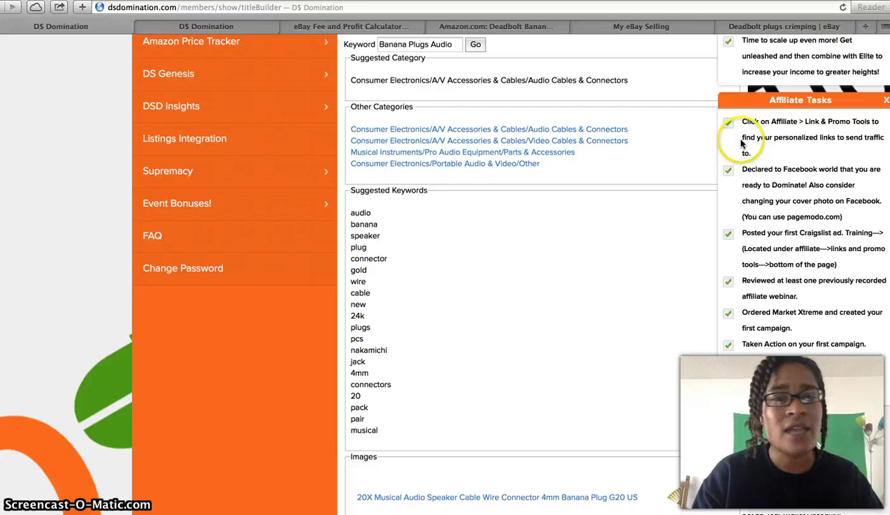
{"action": "left_click", "coordinate": [779, 99]}
- Examine the selected image area and the watermarked preview of the banana plugs in the eBay image resizer
{"action": "left_click", "coordinate": [229, 24]}
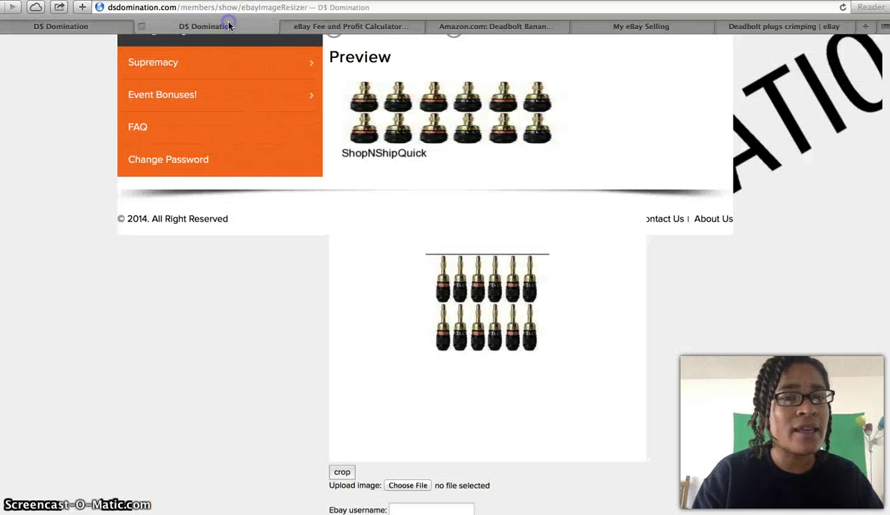
{"action": "scroll", "coordinate": [463, 233], "scroll_direction": "up", "scroll_amount": 3}
{"action": "scroll", "coordinate": [463, 233], "scroll_direction": "up", "scroll_amount": 4}
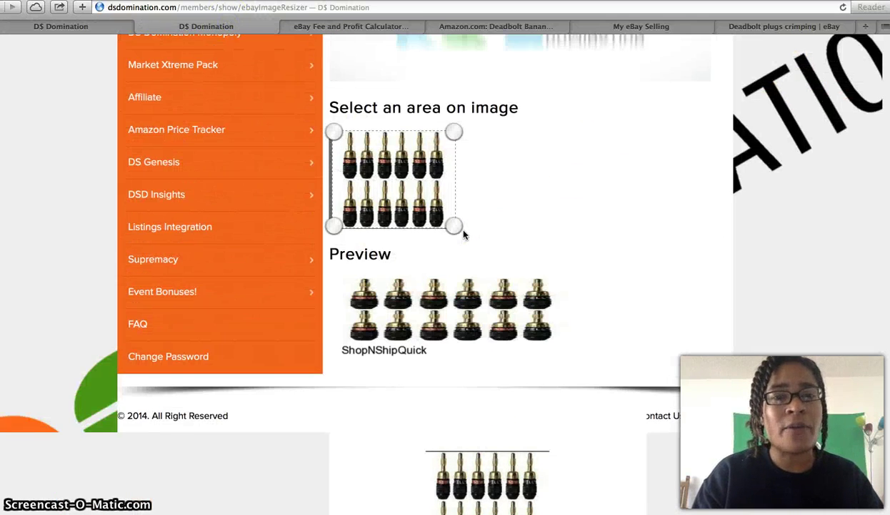
{"action": "scroll", "coordinate": [463, 233], "scroll_direction": "down", "scroll_amount": 3}
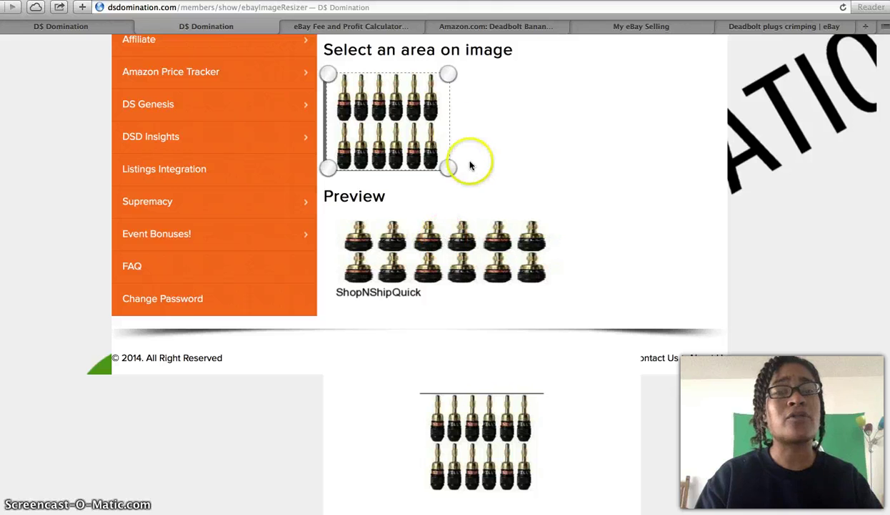
- Review the profit results in the eBay fee calculator, return to its entry form and check the listing price, costs and profit goal
{"action": "left_click", "coordinate": [354, 31]}
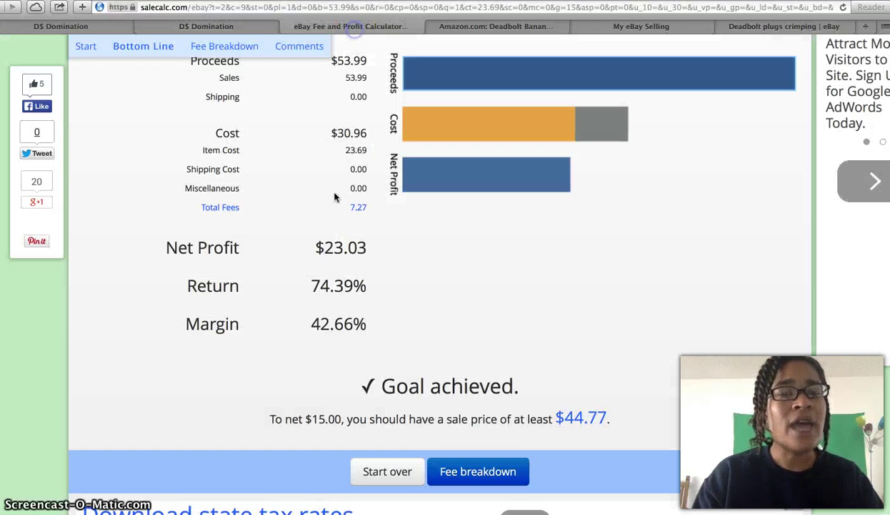
{"action": "scroll", "coordinate": [336, 247], "scroll_direction": "up", "scroll_amount": 3}
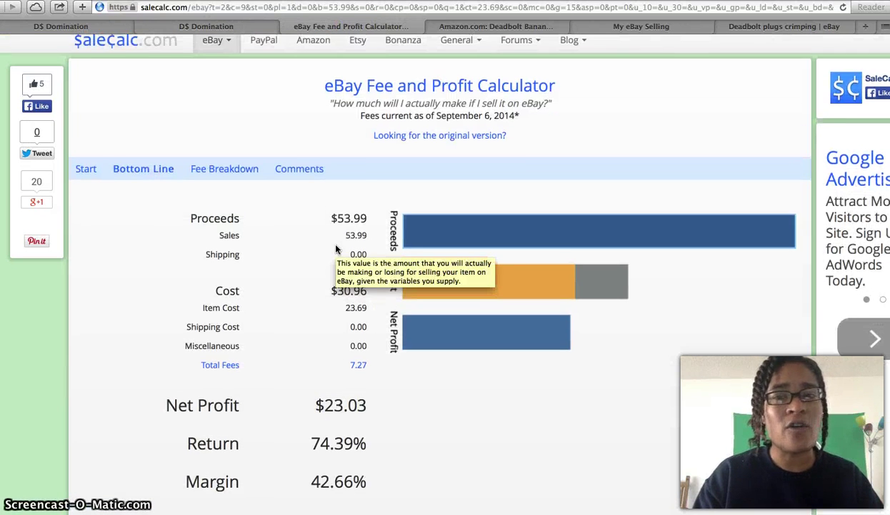
{"action": "scroll", "coordinate": [334, 254], "scroll_direction": "down", "scroll_amount": 5}
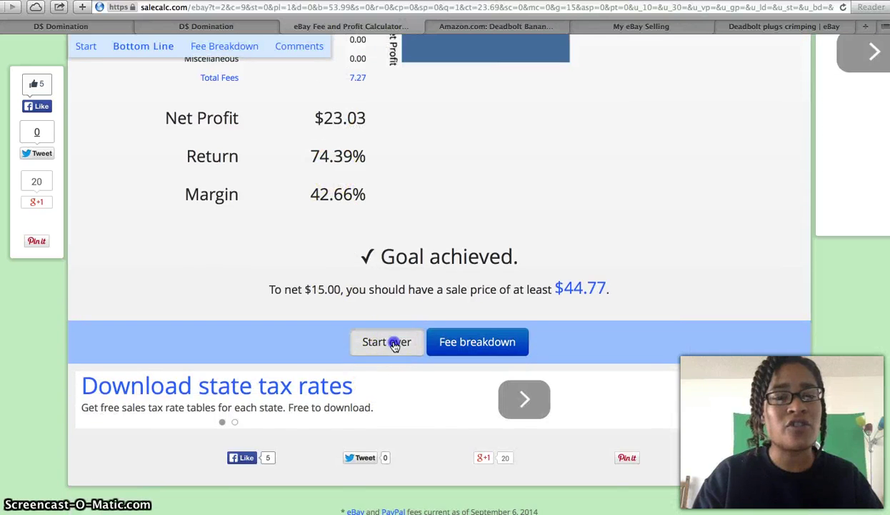
{"action": "left_click", "coordinate": [389, 341]}
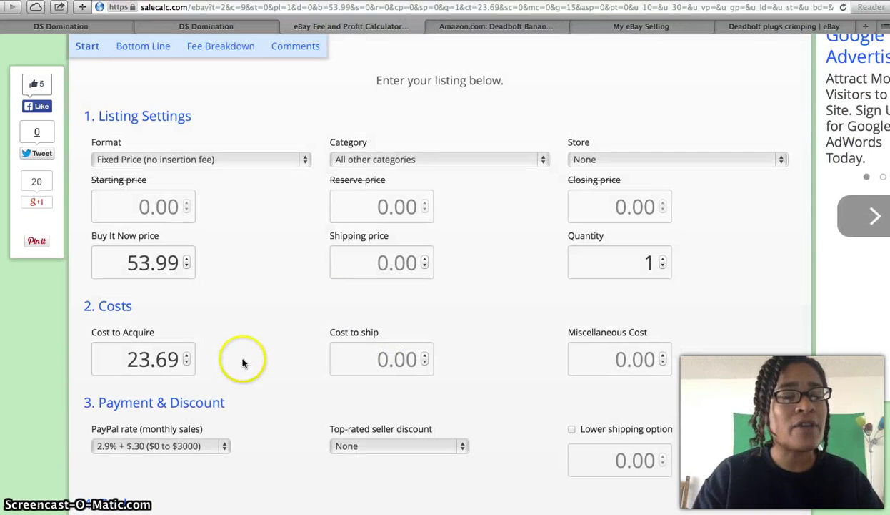
{"action": "scroll", "coordinate": [236, 361], "scroll_direction": "down", "scroll_amount": 2}
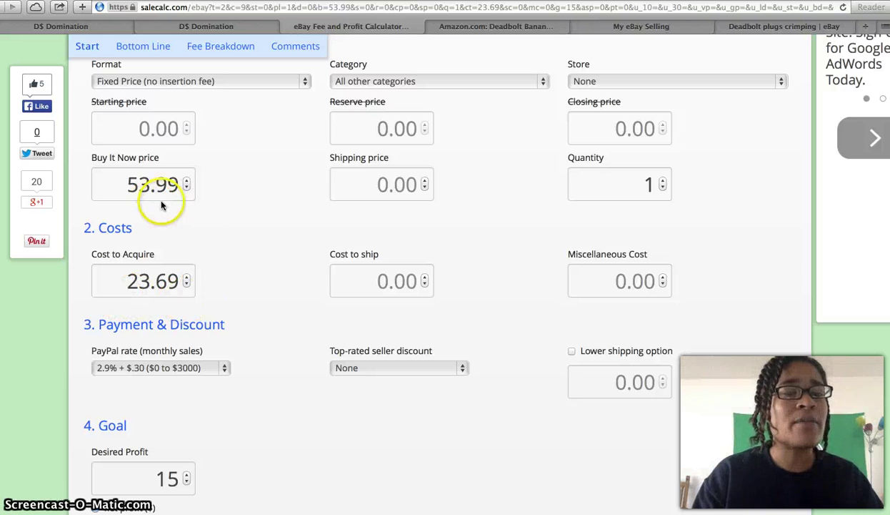
{"action": "scroll", "coordinate": [292, 437], "scroll_direction": "down", "scroll_amount": 4}
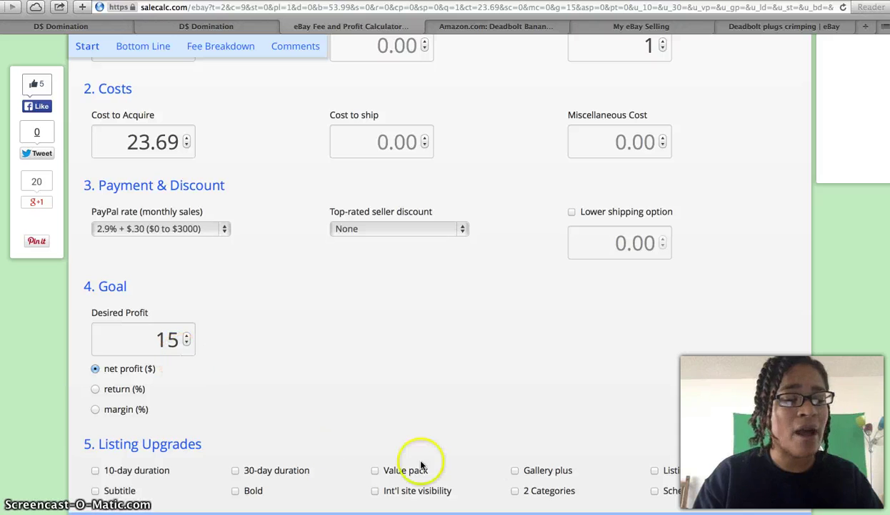
{"action": "scroll", "coordinate": [482, 357], "scroll_direction": "up", "scroll_amount": 2}
{"action": "scroll", "coordinate": [483, 357], "scroll_direction": "up", "scroll_amount": 3}
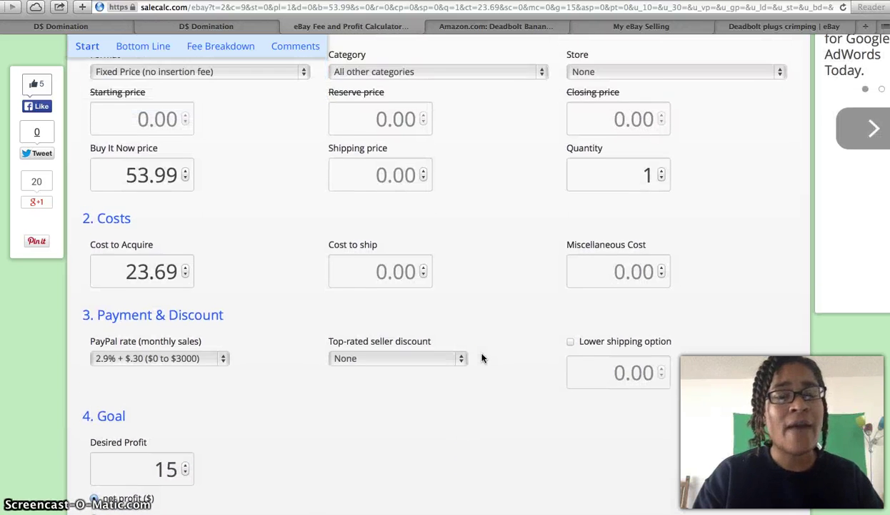
{"action": "scroll", "coordinate": [482, 357], "scroll_direction": "down", "scroll_amount": 4}
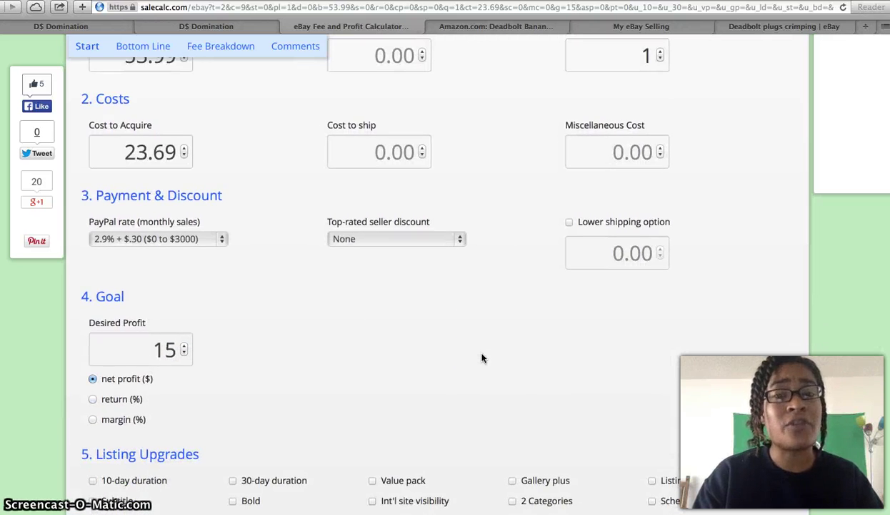
- Look over the Amazon product page for the 12-pair Deadbolt Banana Plugs and the active listings in My eBay
{"action": "left_click", "coordinate": [496, 31]}
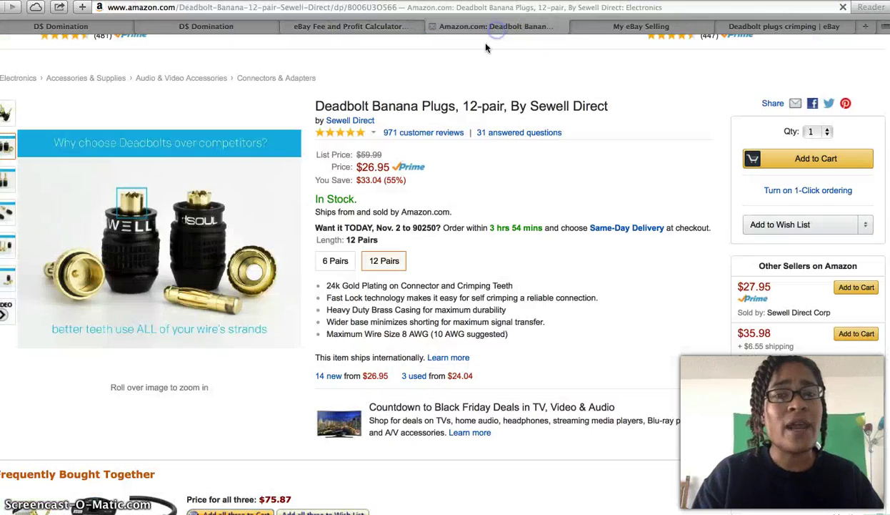
{"action": "scroll", "coordinate": [342, 256], "scroll_direction": "up", "scroll_amount": 5}
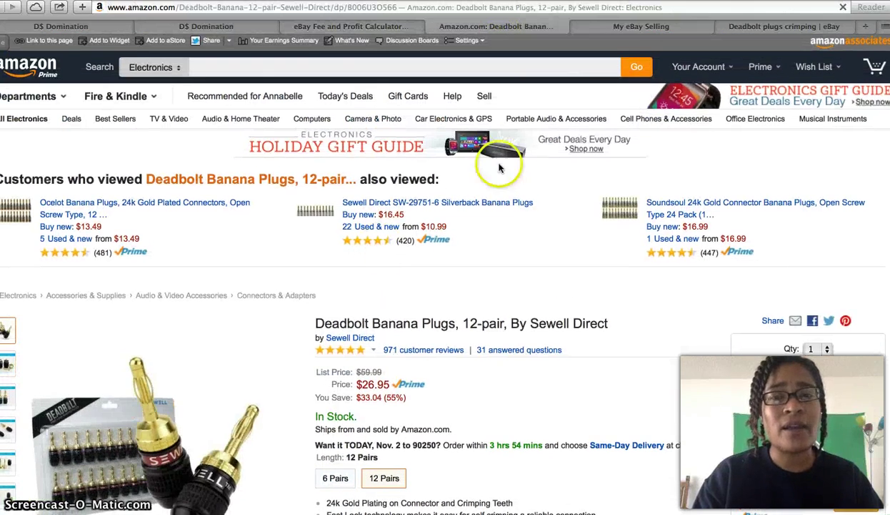
{"action": "left_click", "coordinate": [636, 28]}
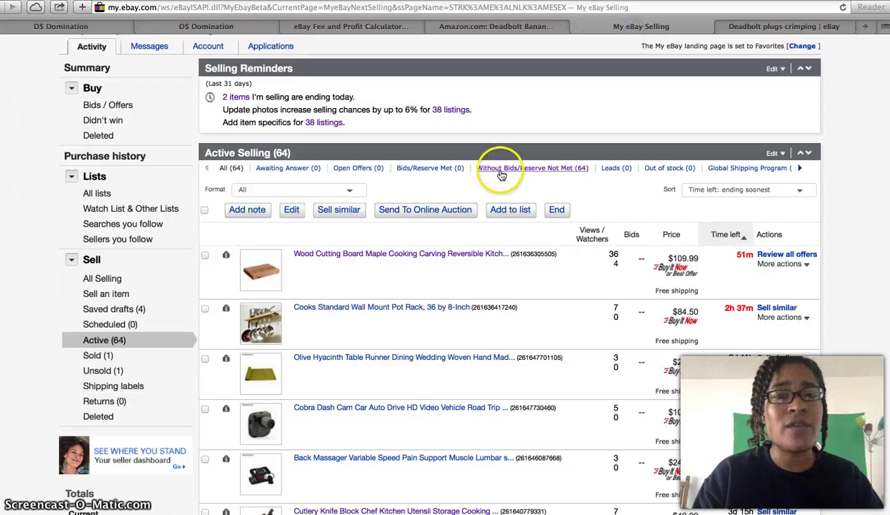
{"action": "scroll", "coordinate": [552, 136], "scroll_direction": "up", "scroll_amount": 5}
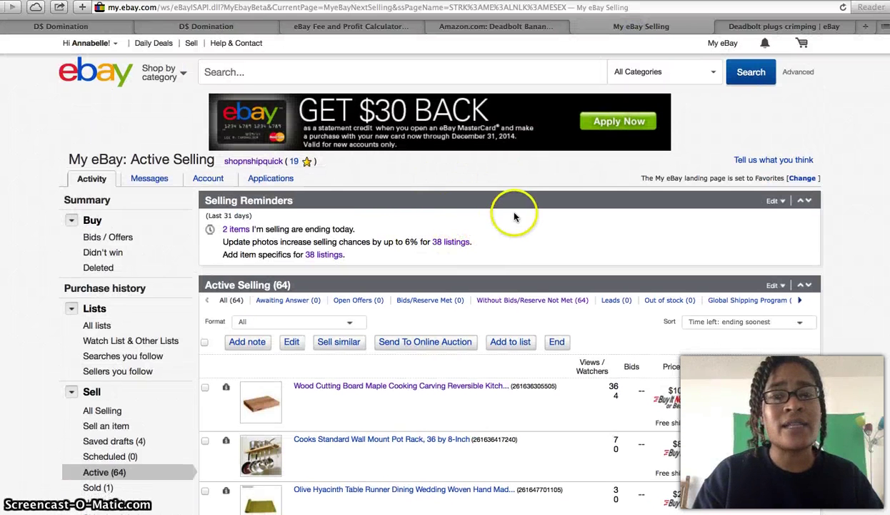
{"action": "left_click", "coordinate": [756, 27]}
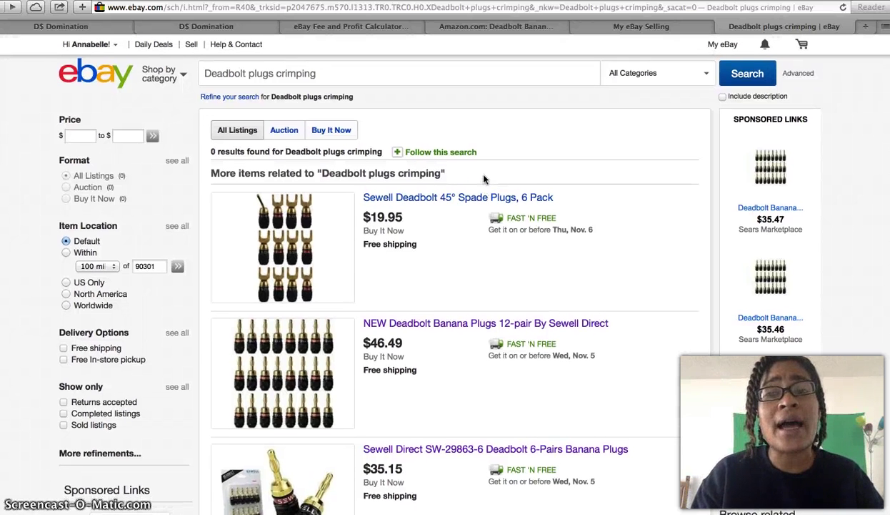
{"action": "left_click", "coordinate": [526, 117]}
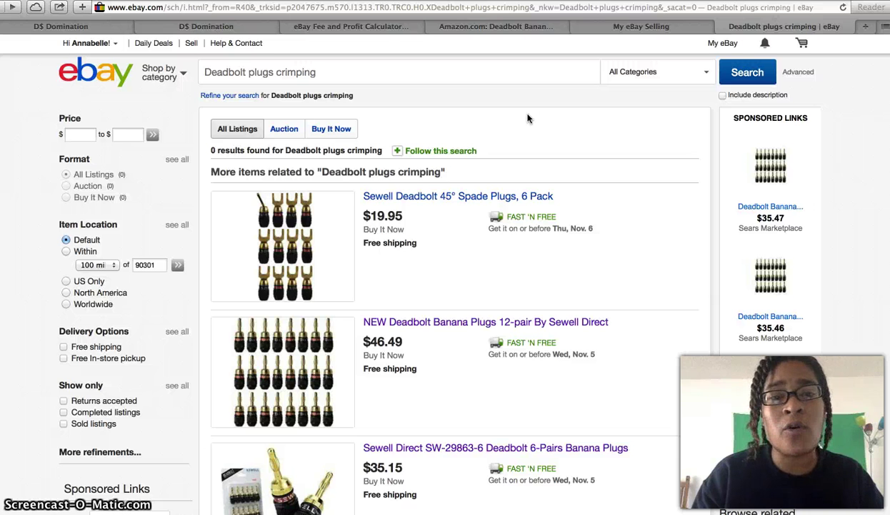
{"action": "left_click", "coordinate": [510, 120]}
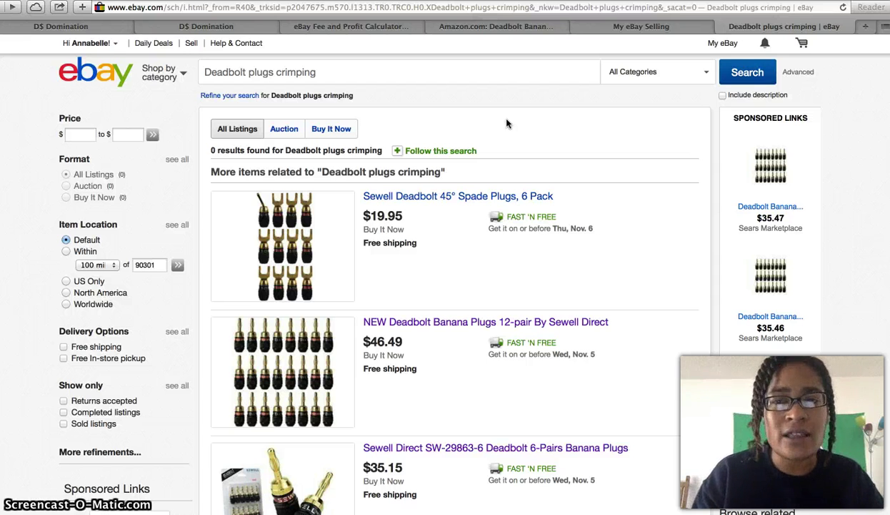
{"action": "left_click", "coordinate": [497, 123]}
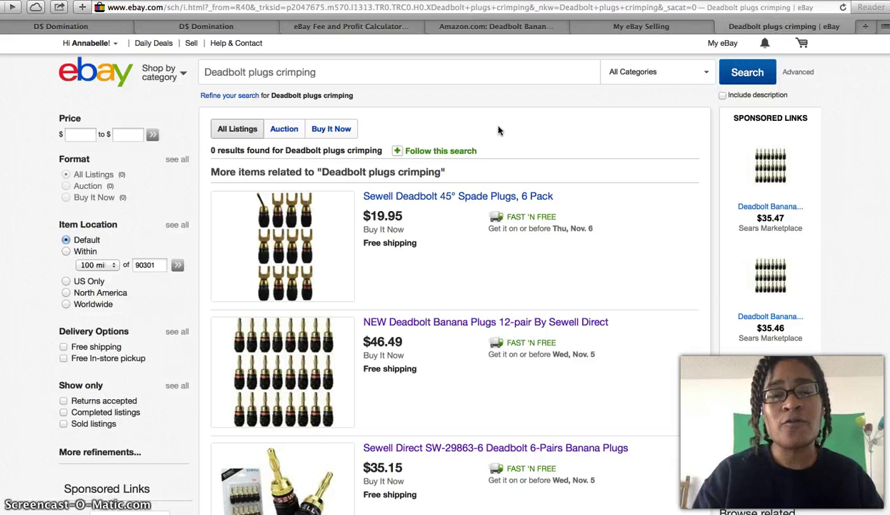
{"action": "left_click", "coordinate": [498, 130]}
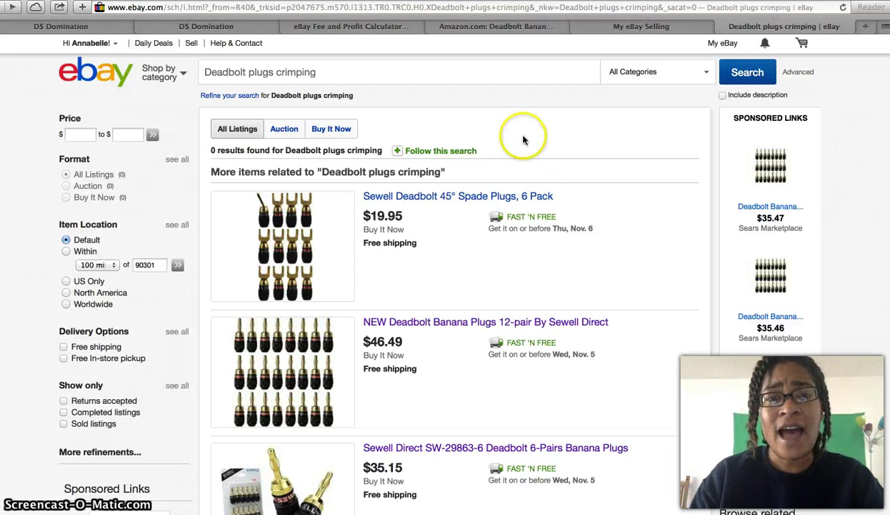
{"action": "left_click", "coordinate": [633, 29]}
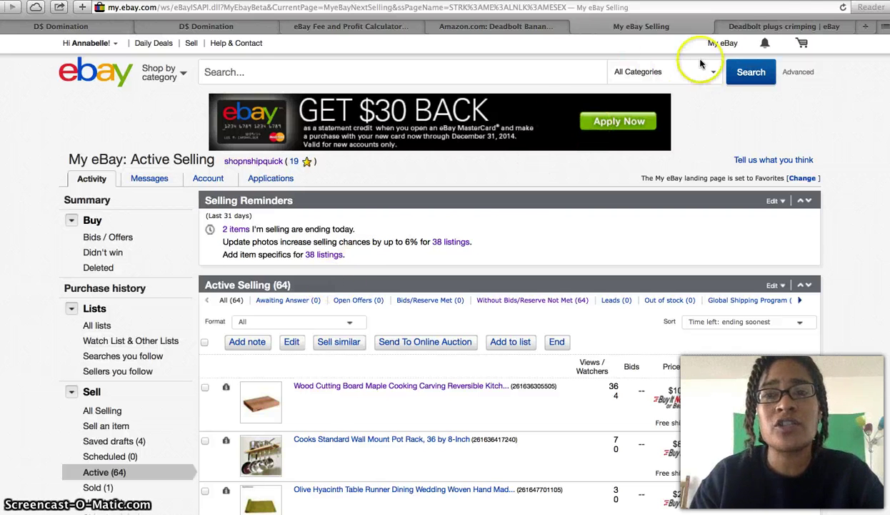
- From the Deadbolt plugs crimping results, open the $55.99 New Sewell Direct SW-29863-12 12-pair listing and view its seller's profile
{"action": "left_click", "coordinate": [772, 28]}
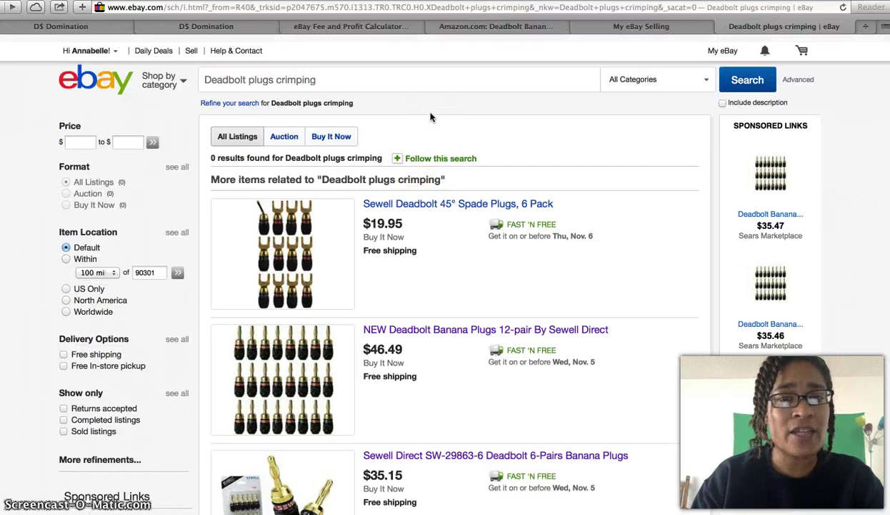
{"action": "left_click", "coordinate": [378, 246]}
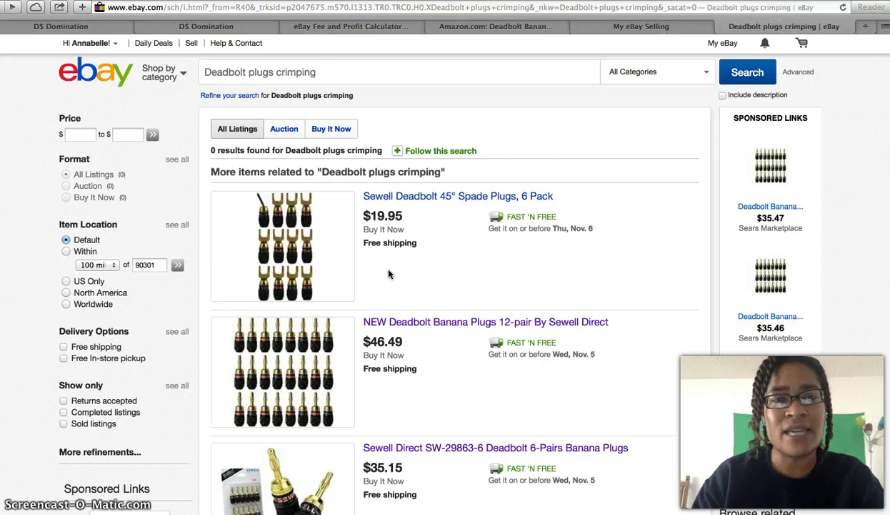
{"action": "scroll", "coordinate": [389, 273], "scroll_direction": "down", "scroll_amount": 10}
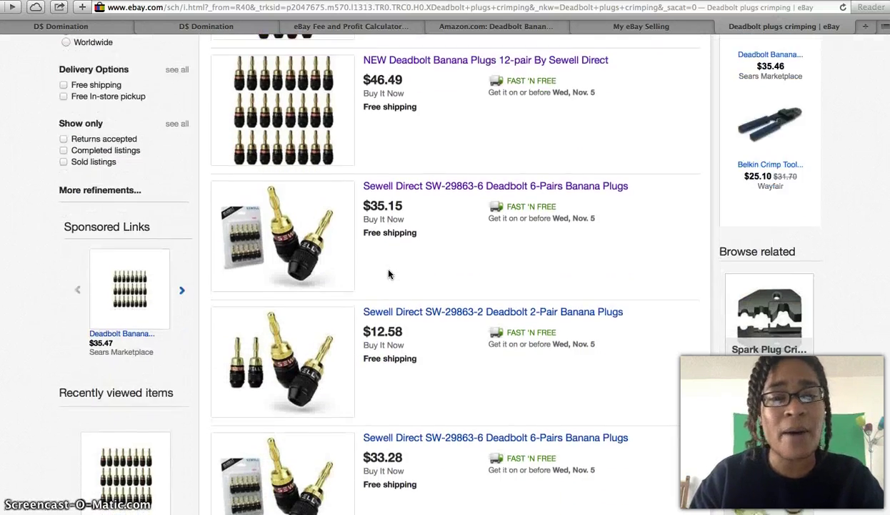
{"action": "scroll", "coordinate": [389, 274], "scroll_direction": "down", "scroll_amount": 15}
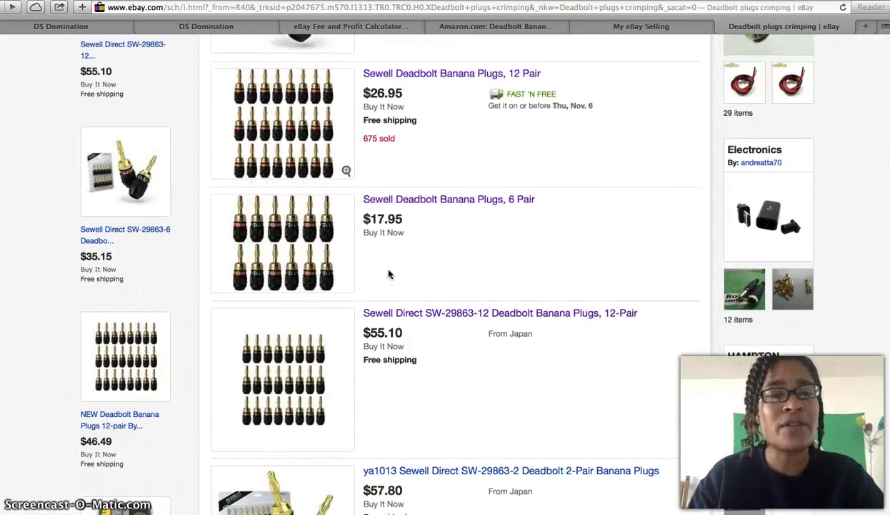
{"action": "scroll", "coordinate": [389, 274], "scroll_direction": "down", "scroll_amount": 20}
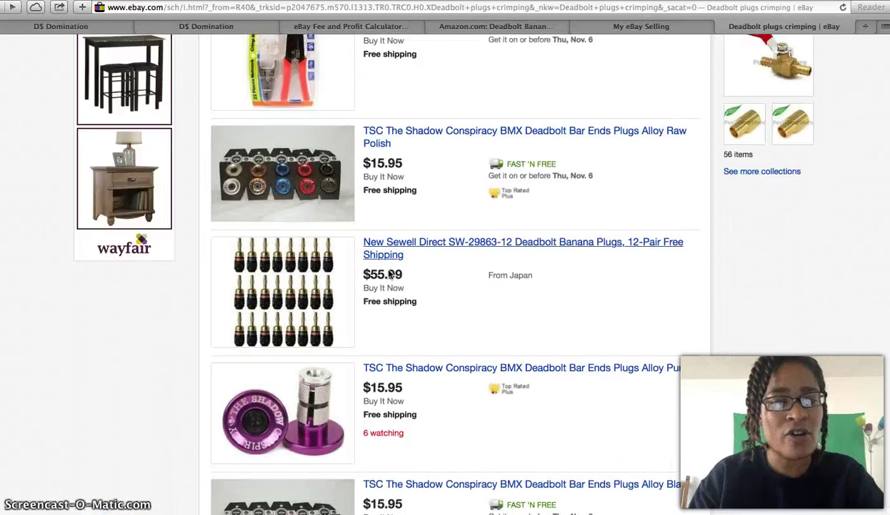
{"action": "scroll", "coordinate": [389, 274], "scroll_direction": "up", "scroll_amount": 3}
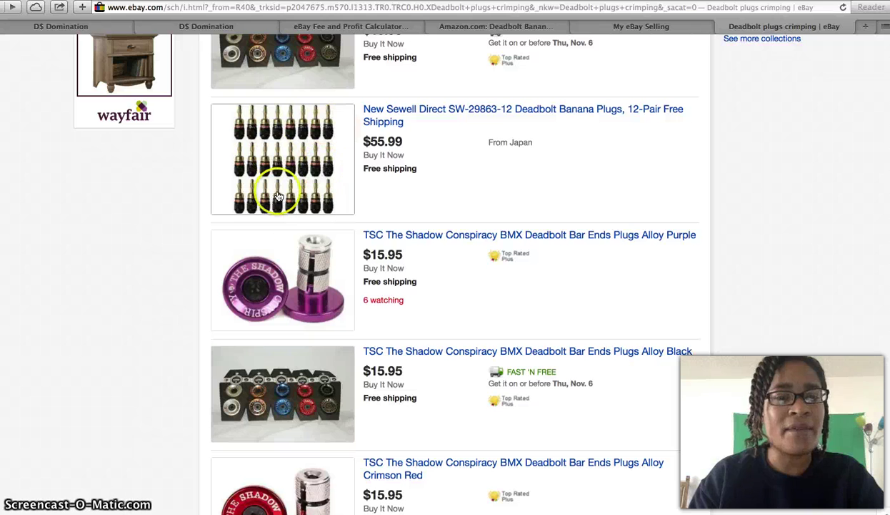
{"action": "left_click", "coordinate": [406, 116]}
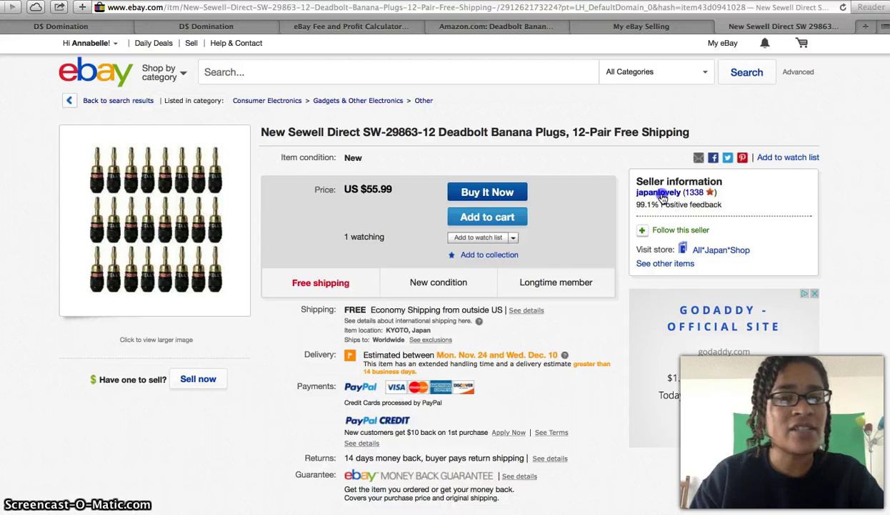
{"action": "left_click", "coordinate": [659, 193]}
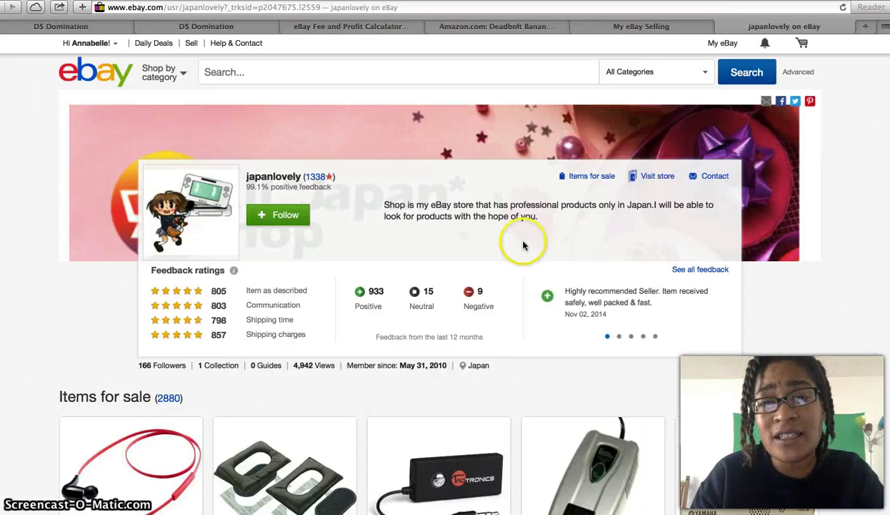
- Review the seller's feedback ratings and store description, and open the full list of the seller's items for sale
{"action": "scroll", "coordinate": [556, 231], "scroll_direction": "down", "scroll_amount": 2}
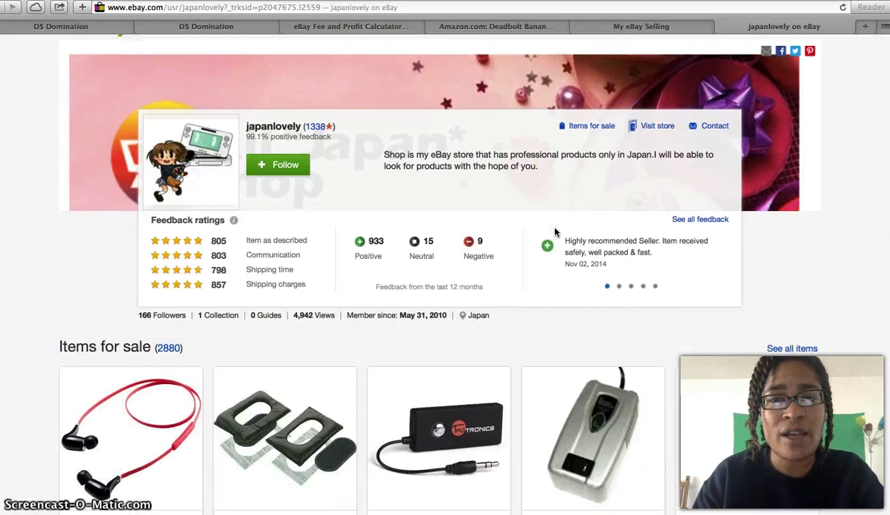
{"action": "scroll", "coordinate": [556, 232], "scroll_direction": "down", "scroll_amount": 2}
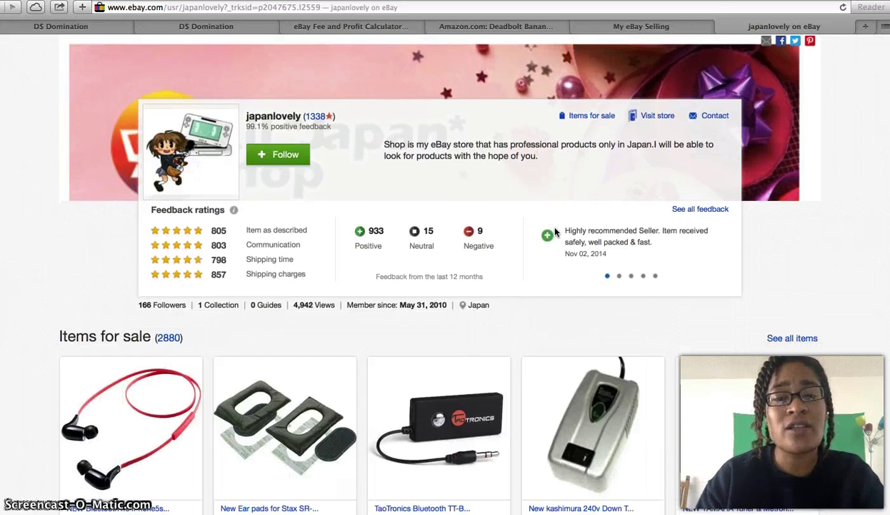
{"action": "scroll", "coordinate": [556, 232], "scroll_direction": "up", "scroll_amount": 1}
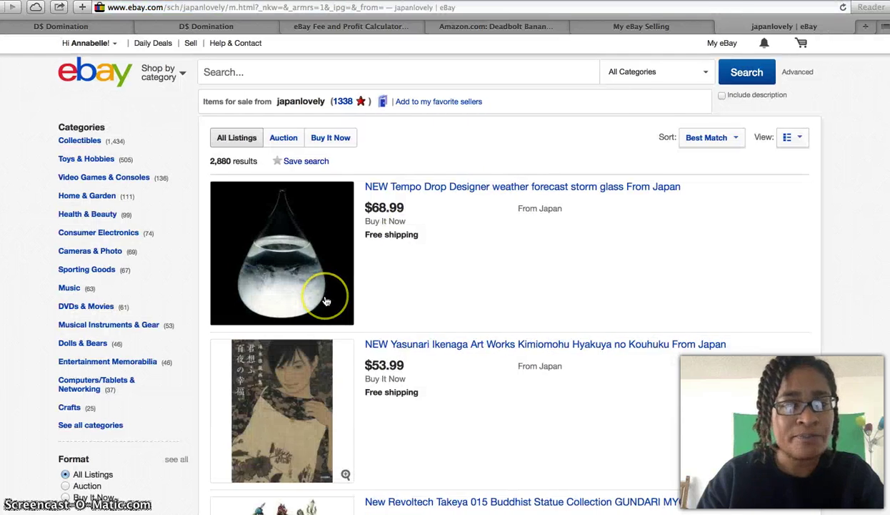
- Browse the seller's items for sale, checking products and prices, and return to the seller's profile page
{"action": "scroll", "coordinate": [328, 298], "scroll_direction": "down", "scroll_amount": 8}
{"action": "scroll", "coordinate": [325, 301], "scroll_direction": "down", "scroll_amount": 1}
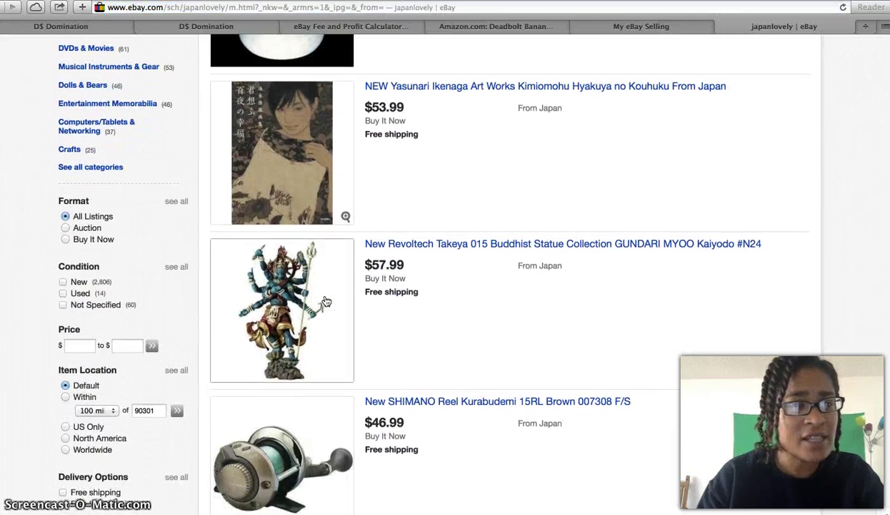
{"action": "scroll", "coordinate": [326, 301], "scroll_direction": "up", "scroll_amount": 1}
{"action": "scroll", "coordinate": [326, 301], "scroll_direction": "up", "scroll_amount": 9}
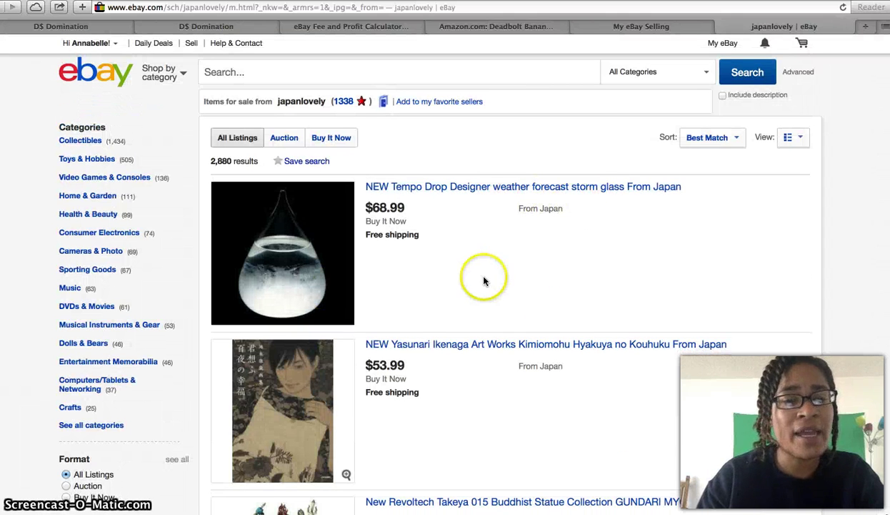
{"action": "scroll", "coordinate": [389, 333], "scroll_direction": "down", "scroll_amount": 10}
{"action": "scroll", "coordinate": [390, 333], "scroll_direction": "up", "scroll_amount": 1}
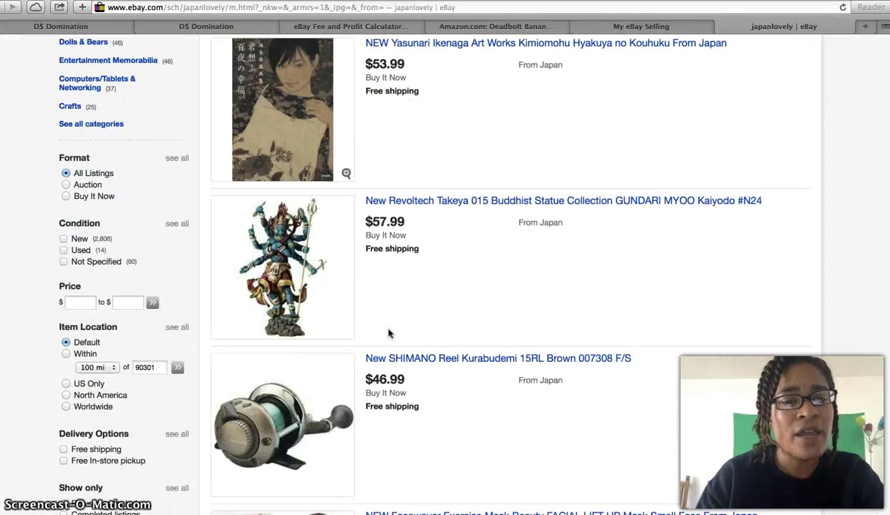
{"action": "scroll", "coordinate": [390, 333], "scroll_direction": "up", "scroll_amount": 8}
{"action": "scroll", "coordinate": [389, 331], "scroll_direction": "up", "scroll_amount": 1}
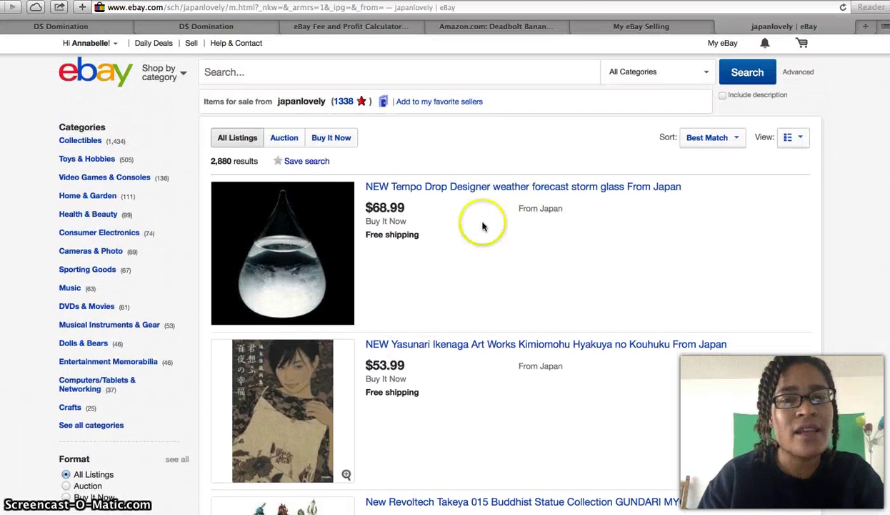
{"action": "mouse_move", "coordinate": [60, 45]}
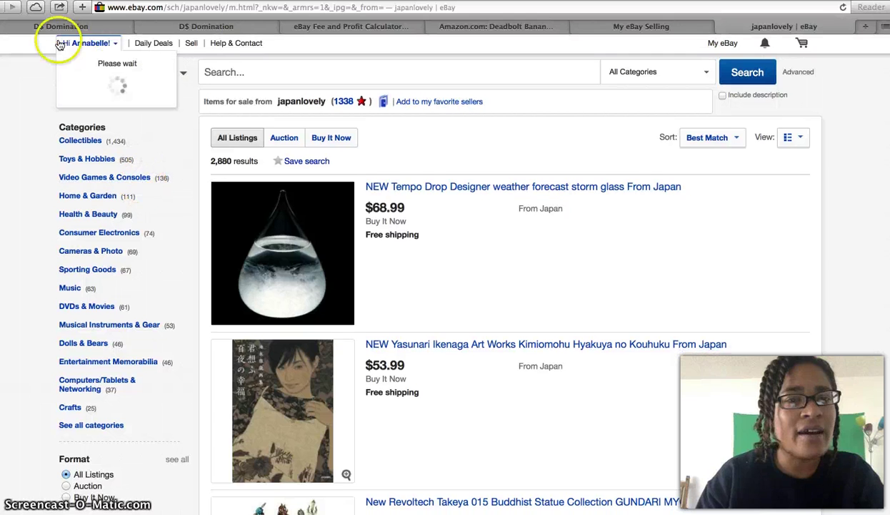
{"action": "left_click", "coordinate": [301, 101]}
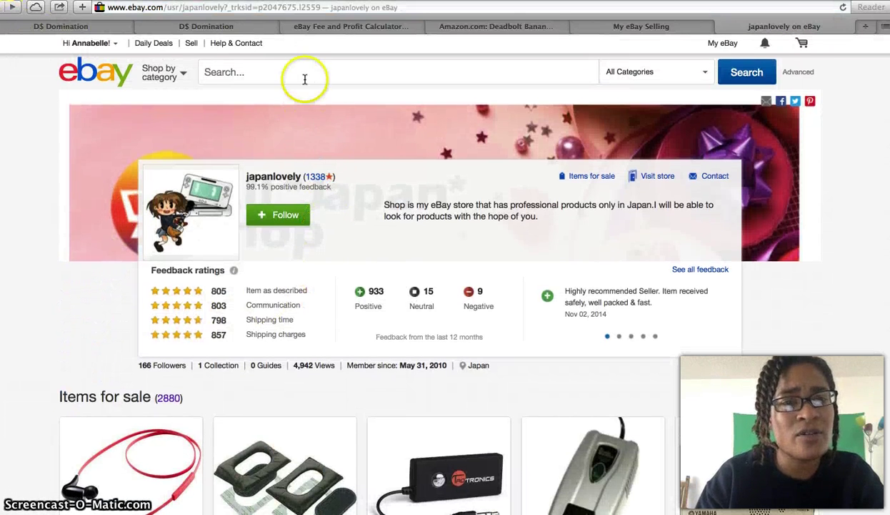
- Search eBay for "bread" in all categories
{"action": "left_click", "coordinate": [304, 69]}
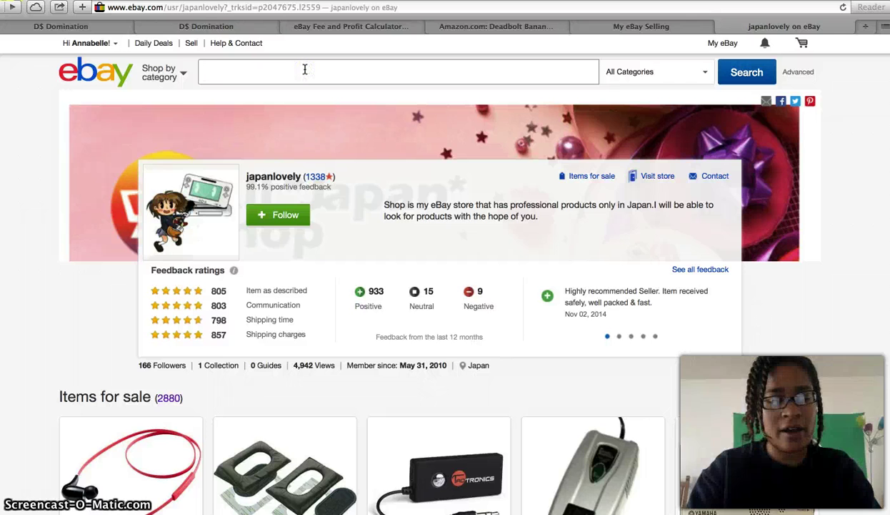
{"action": "type", "text": "bread"}
{"action": "key", "text": "Return"}
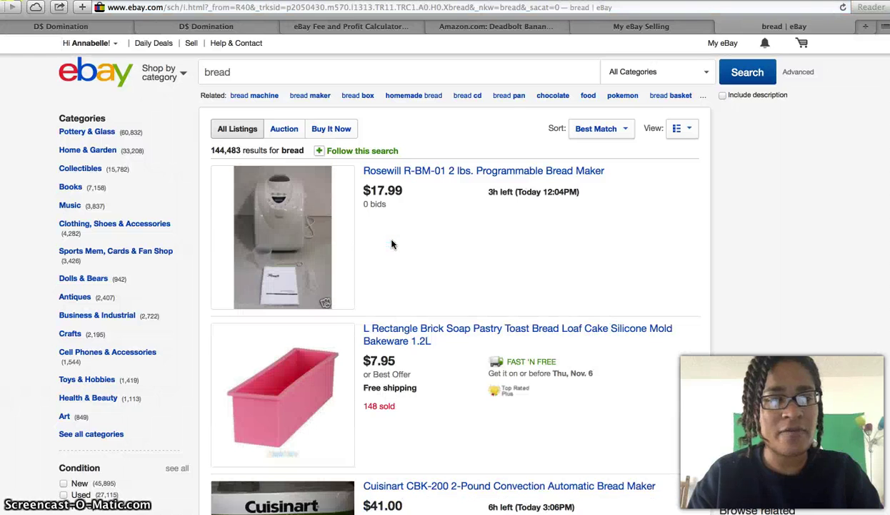
- Browse the bread search results and open the Ceramic Recipe Loaf Pan Banana Bread listing
{"action": "scroll", "coordinate": [392, 244], "scroll_direction": "down", "scroll_amount": 3}
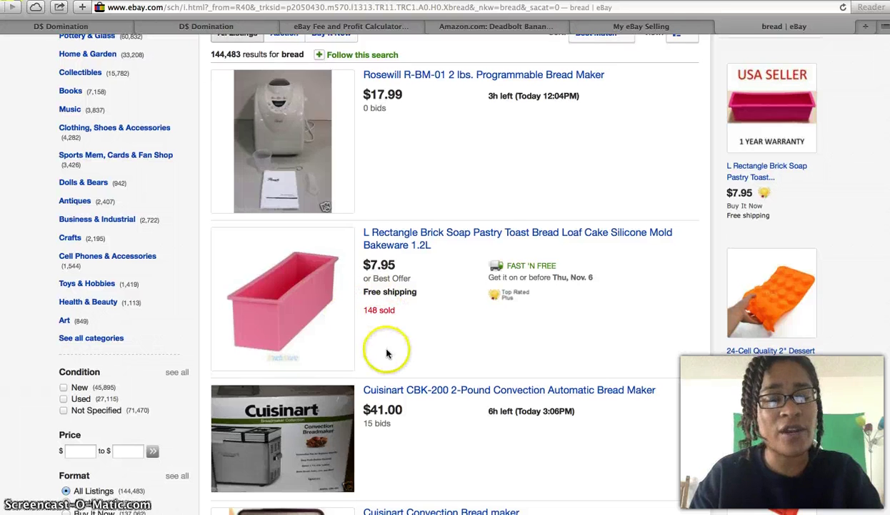
{"action": "scroll", "coordinate": [385, 340], "scroll_direction": "down", "scroll_amount": 2}
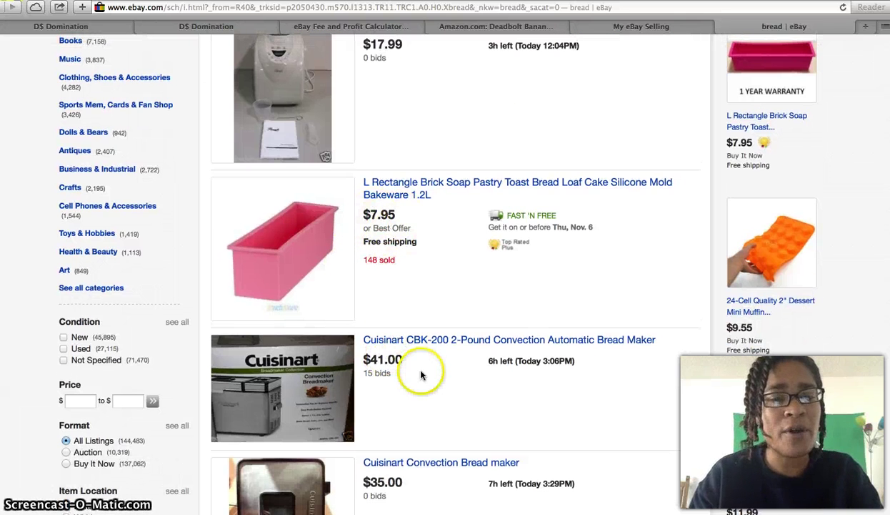
{"action": "scroll", "coordinate": [421, 374], "scroll_direction": "down", "scroll_amount": 10}
{"action": "scroll", "coordinate": [421, 375], "scroll_direction": "down", "scroll_amount": 20}
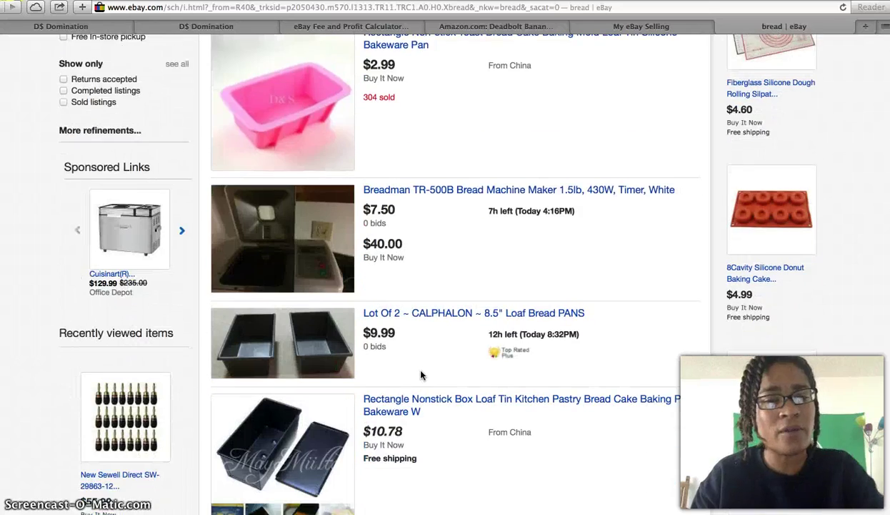
{"action": "scroll", "coordinate": [421, 374], "scroll_direction": "down", "scroll_amount": 8}
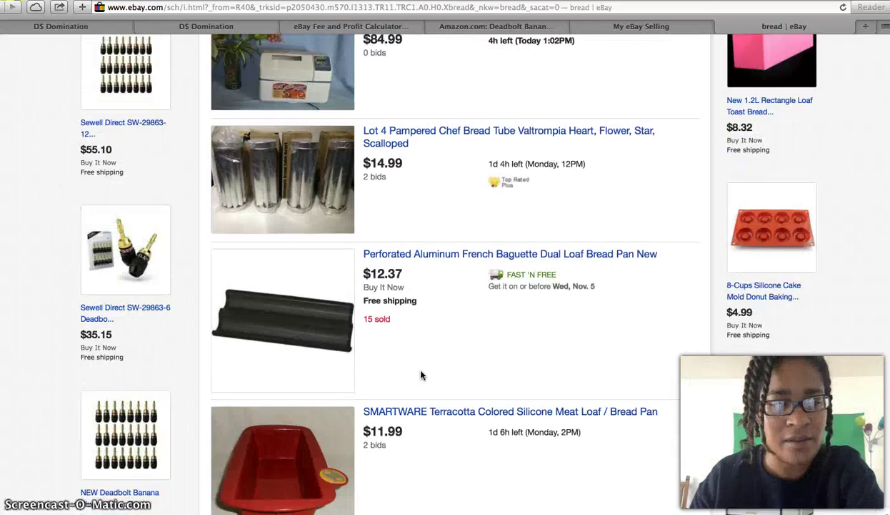
{"action": "scroll", "coordinate": [421, 374], "scroll_direction": "down", "scroll_amount": 16}
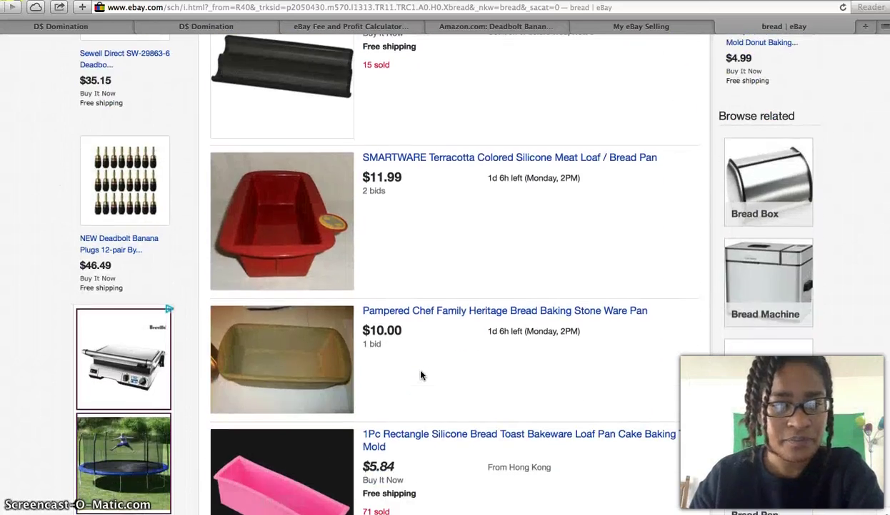
{"action": "scroll", "coordinate": [420, 374], "scroll_direction": "down", "scroll_amount": 7}
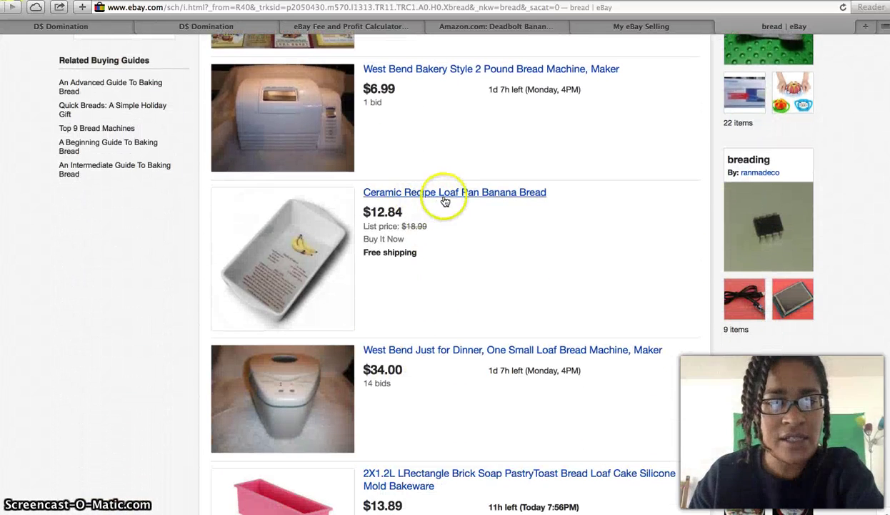
{"action": "scroll", "coordinate": [437, 278], "scroll_direction": "down", "scroll_amount": 1}
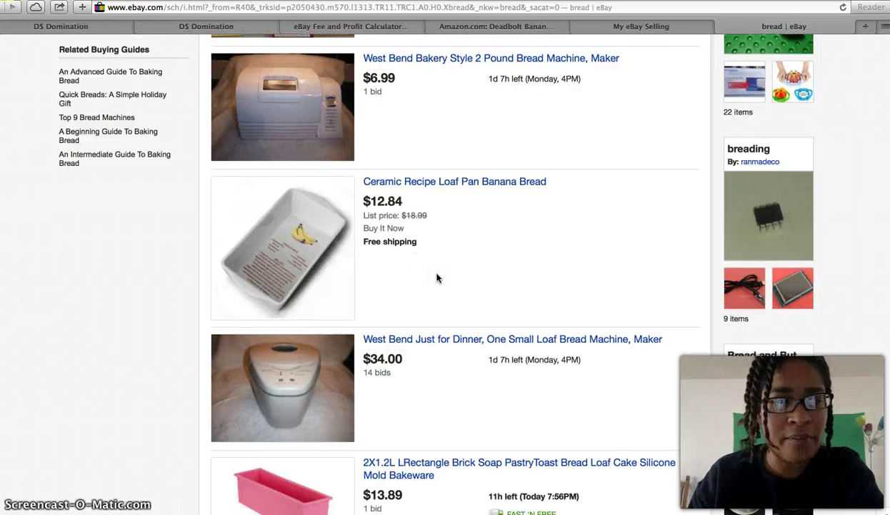
{"action": "left_click", "coordinate": [444, 176]}
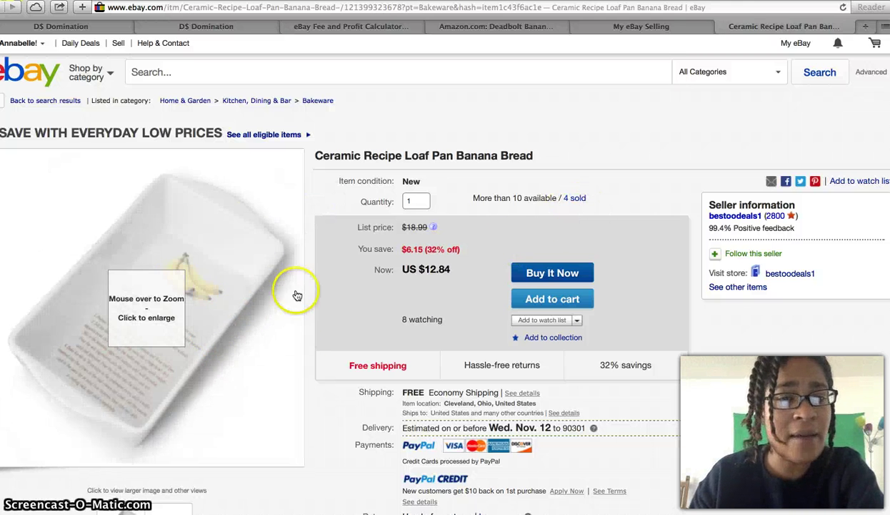
- Review the banana bread loaf pan listing's price, availability, shipping and seller details, and return to the bread search results
{"action": "scroll", "coordinate": [310, 379], "scroll_direction": "down", "scroll_amount": 4}
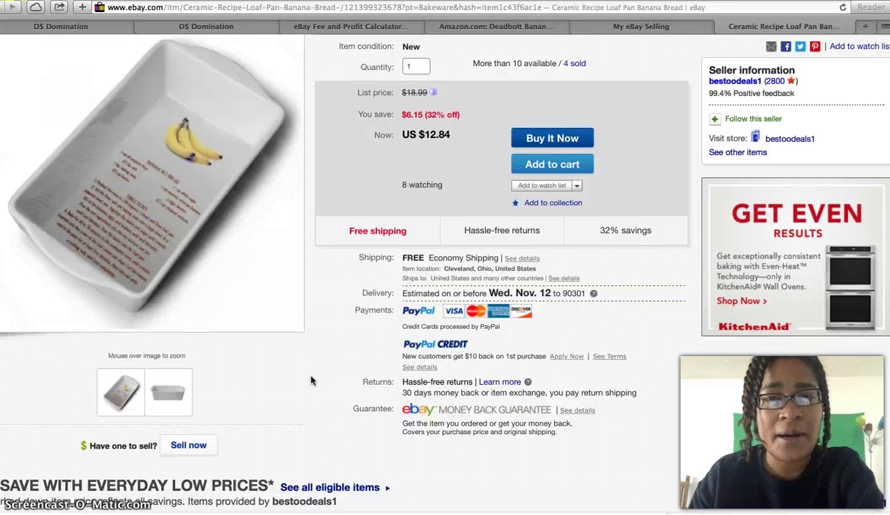
{"action": "scroll", "coordinate": [311, 381], "scroll_direction": "up", "scroll_amount": 2}
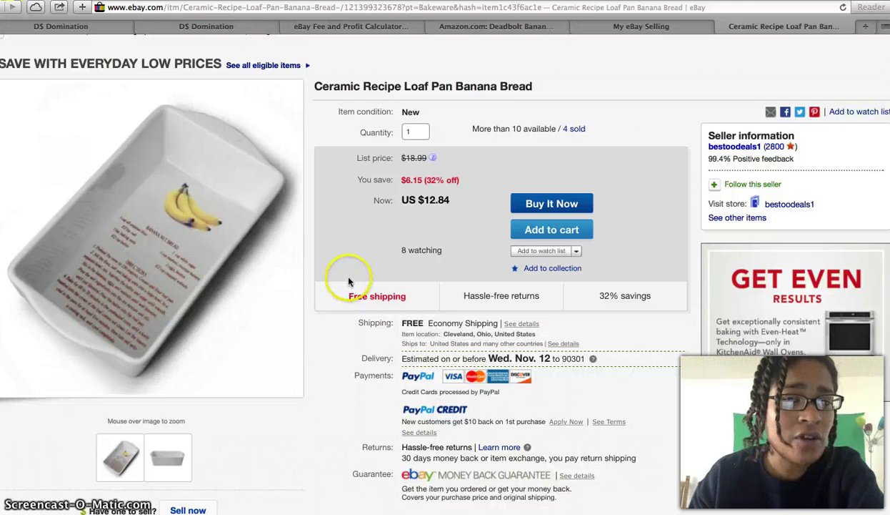
{"action": "scroll", "coordinate": [350, 281], "scroll_direction": "up", "scroll_amount": 2}
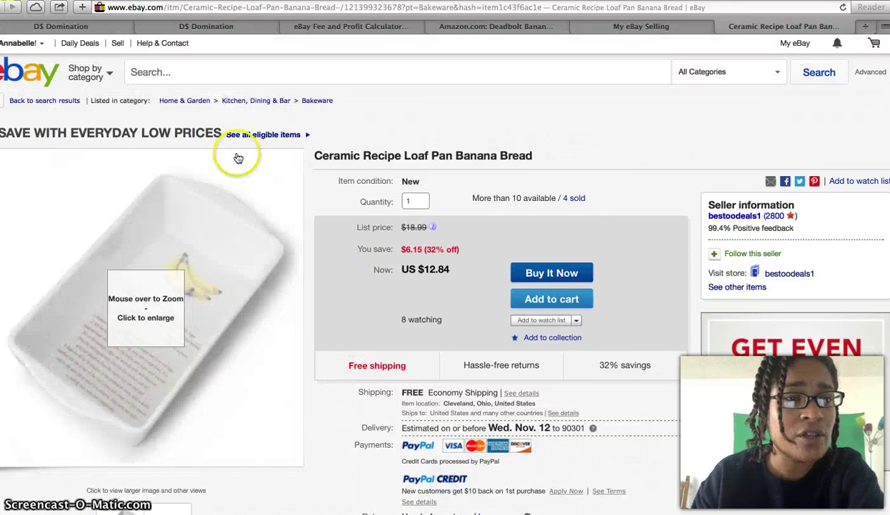
{"action": "left_click", "coordinate": [55, 102]}
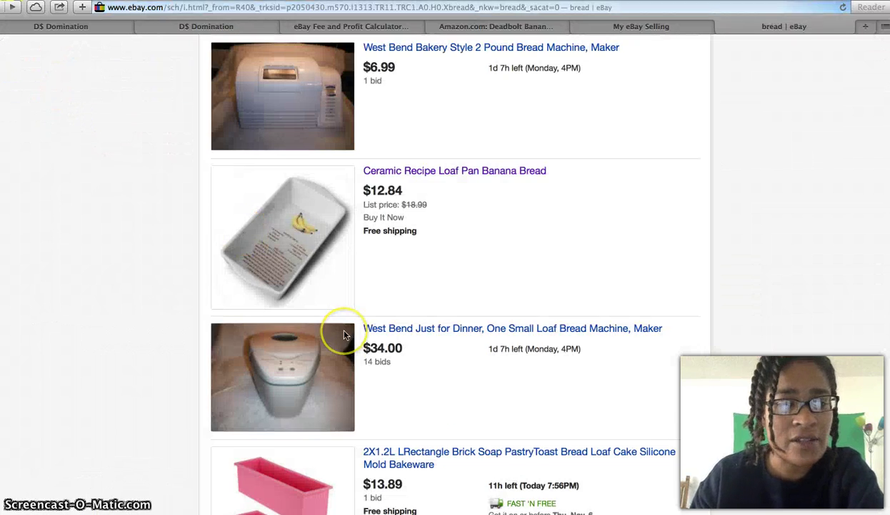
- Find the Panasonic SDYD250 Automatic Bread Maker among the bread results and check its price, shipping and number sold
{"action": "scroll", "coordinate": [335, 323], "scroll_direction": "down", "scroll_amount": 5}
{"action": "scroll", "coordinate": [344, 335], "scroll_direction": "down", "scroll_amount": 10}
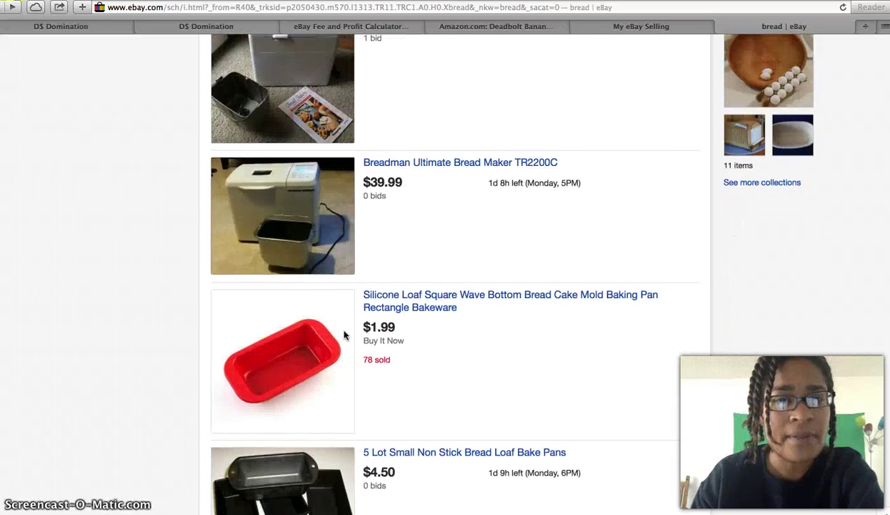
{"action": "scroll", "coordinate": [344, 335], "scroll_direction": "down", "scroll_amount": 4}
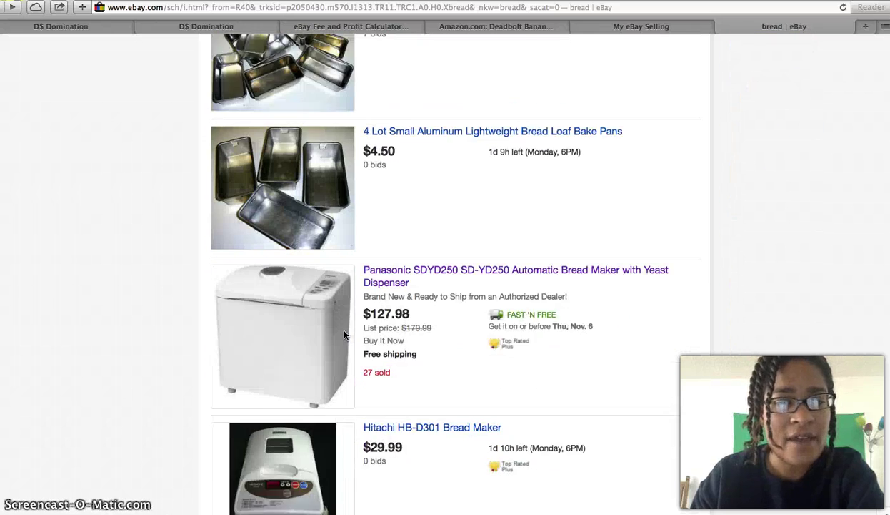
{"action": "left_click", "coordinate": [330, 244]}
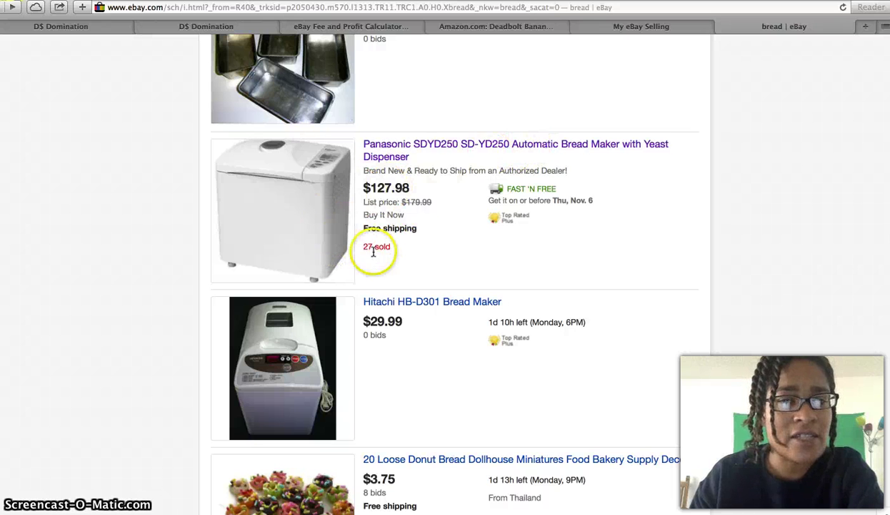
{"action": "scroll", "coordinate": [368, 262], "scroll_direction": "down", "scroll_amount": 5}
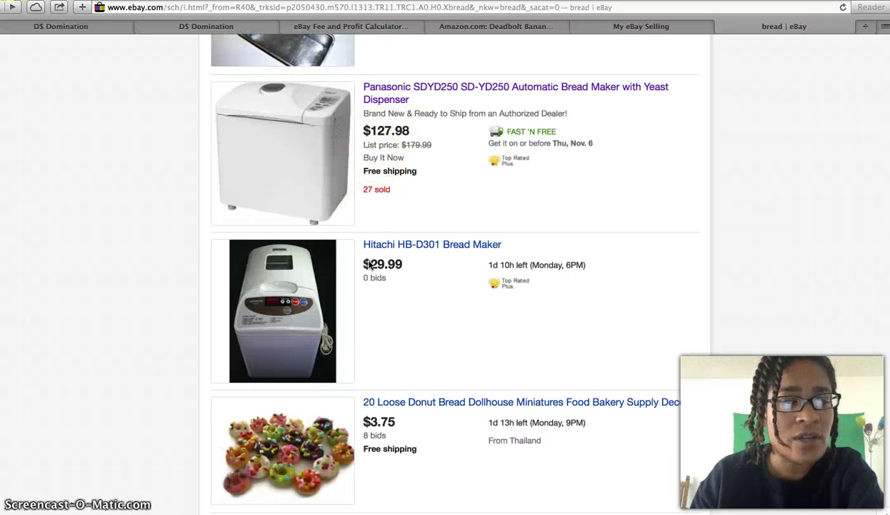
- Compare prices, shipping and units sold across further bread results, including the Norpro Stainless Steel Bread Loaf pan
{"action": "scroll", "coordinate": [369, 266], "scroll_direction": "down", "scroll_amount": 12}
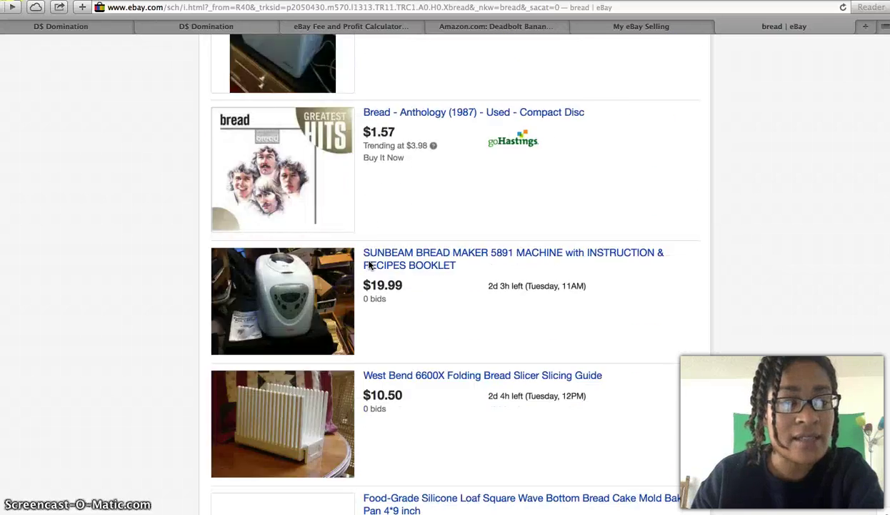
{"action": "scroll", "coordinate": [368, 265], "scroll_direction": "down", "scroll_amount": 13}
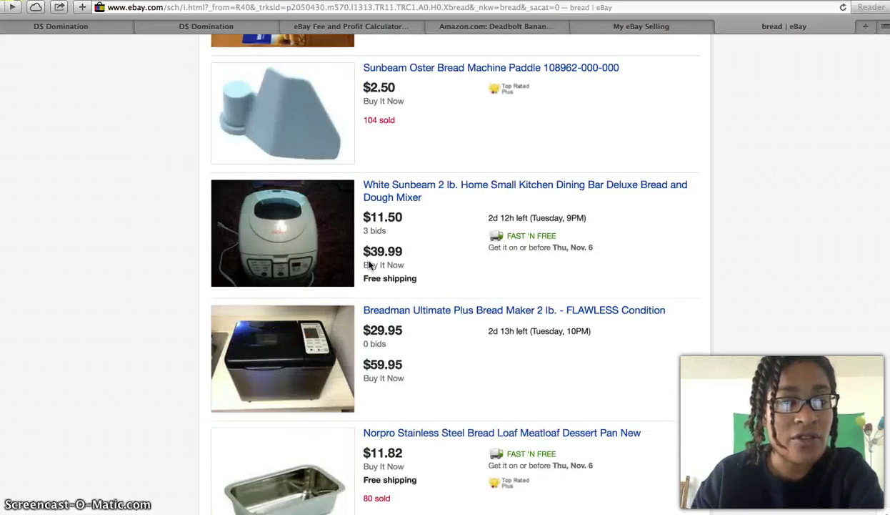
{"action": "scroll", "coordinate": [369, 257], "scroll_direction": "up", "scroll_amount": 1}
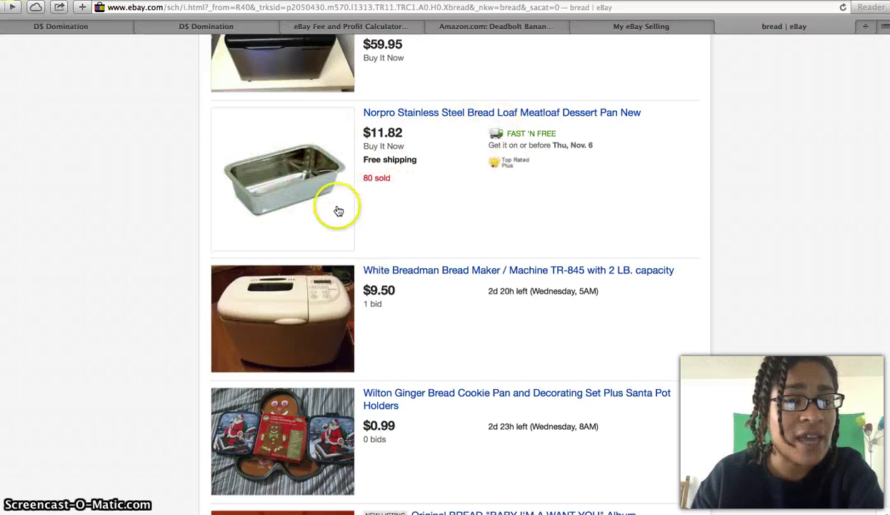
{"action": "scroll", "coordinate": [348, 234], "scroll_direction": "down", "scroll_amount": 6}
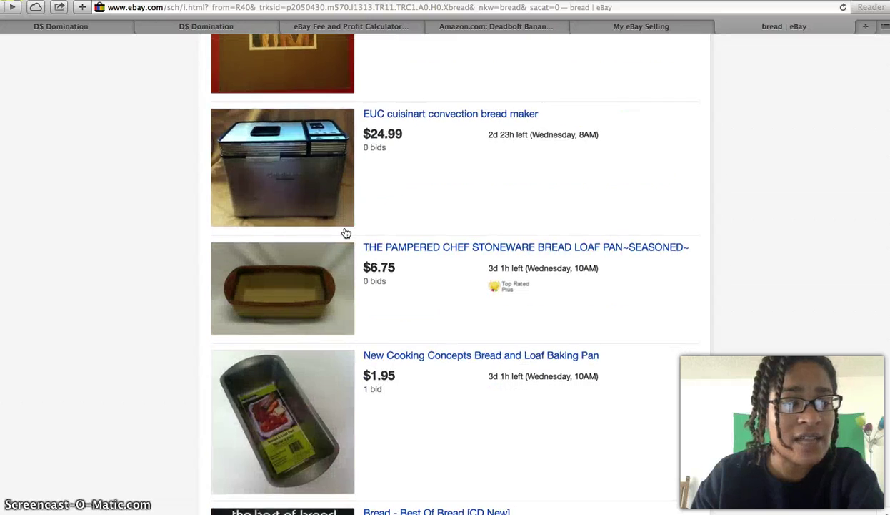
{"action": "scroll", "coordinate": [345, 233], "scroll_direction": "up", "scroll_amount": 6}
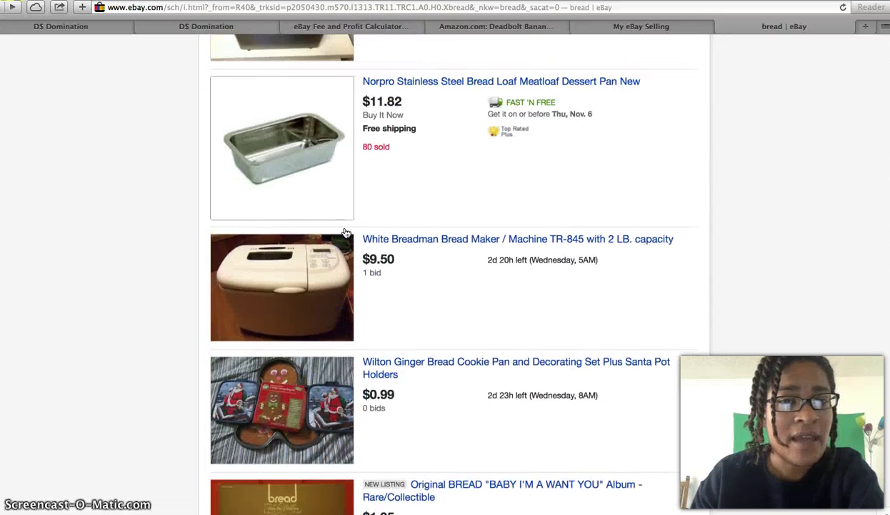
{"action": "scroll", "coordinate": [346, 234], "scroll_direction": "down", "scroll_amount": 12}
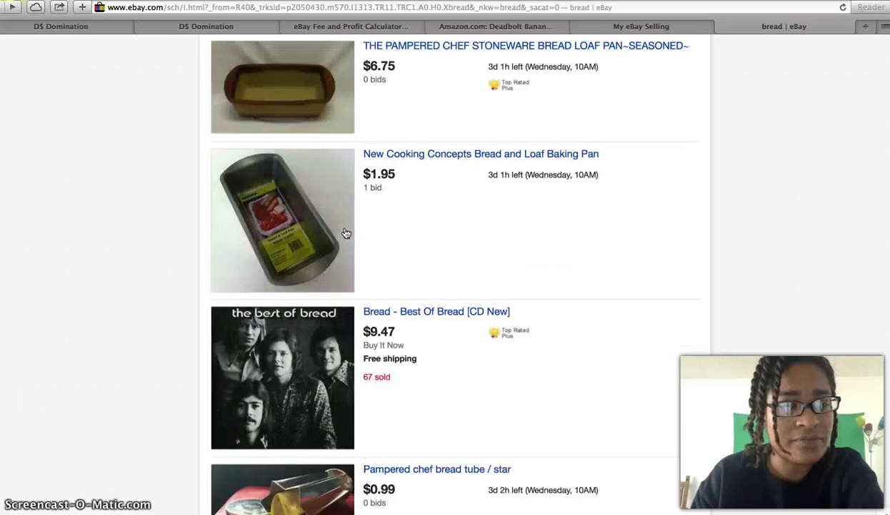
{"action": "scroll", "coordinate": [346, 234], "scroll_direction": "down", "scroll_amount": 9}
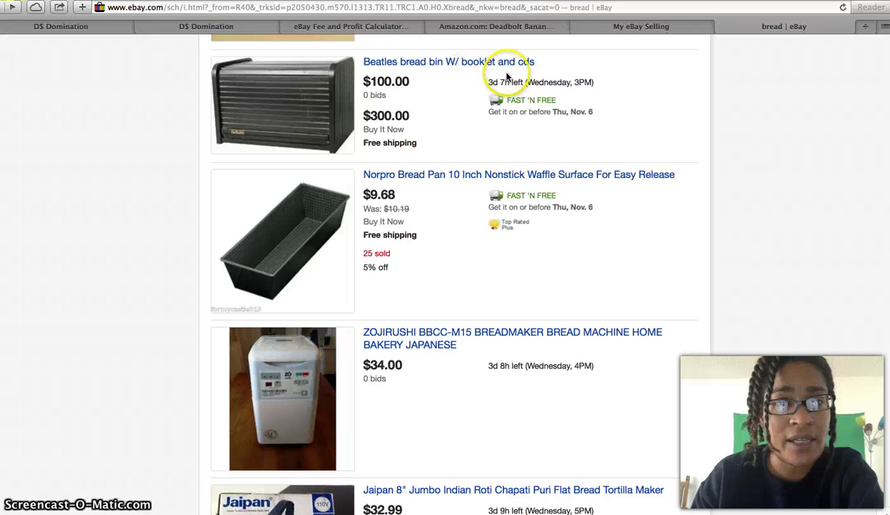
{"action": "scroll", "coordinate": [423, 130], "scroll_direction": "down", "scroll_amount": 5}
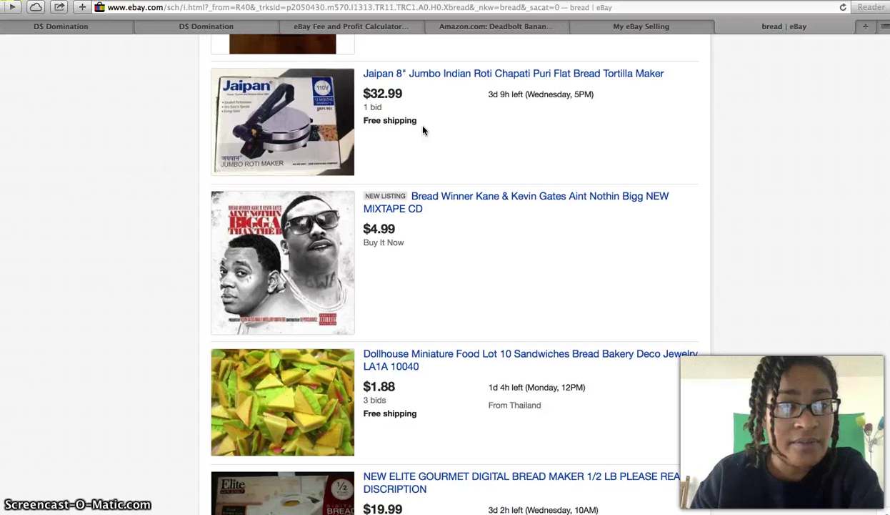
- Compare prices, bids, shipping and units sold across the bread results, from the Jaipan roti maker to the holiday mini loaf pans
{"action": "scroll", "coordinate": [423, 131], "scroll_direction": "down", "scroll_amount": 1}
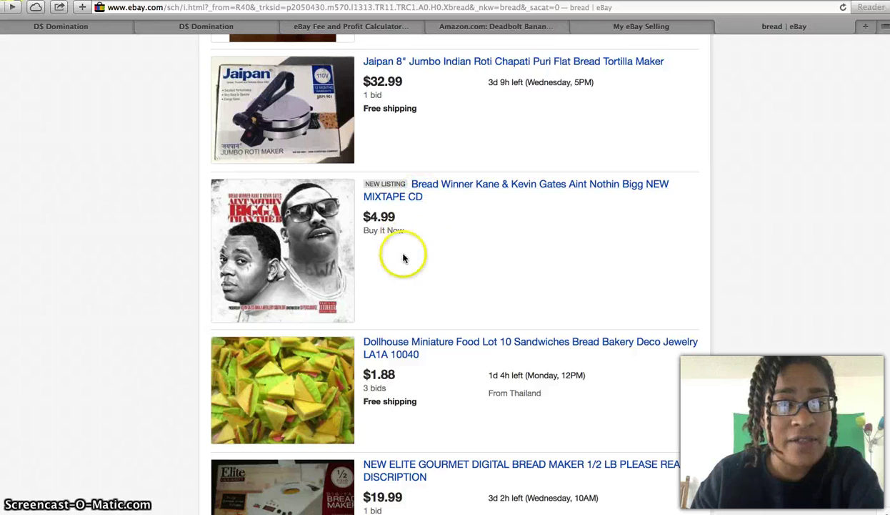
{"action": "scroll", "coordinate": [395, 280], "scroll_direction": "down", "scroll_amount": 5}
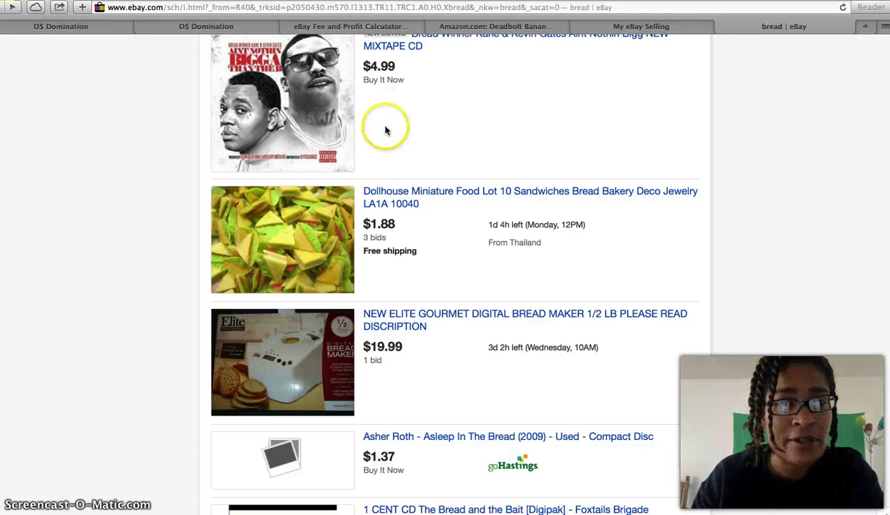
{"action": "scroll", "coordinate": [407, 205], "scroll_direction": "down", "scroll_amount": 5}
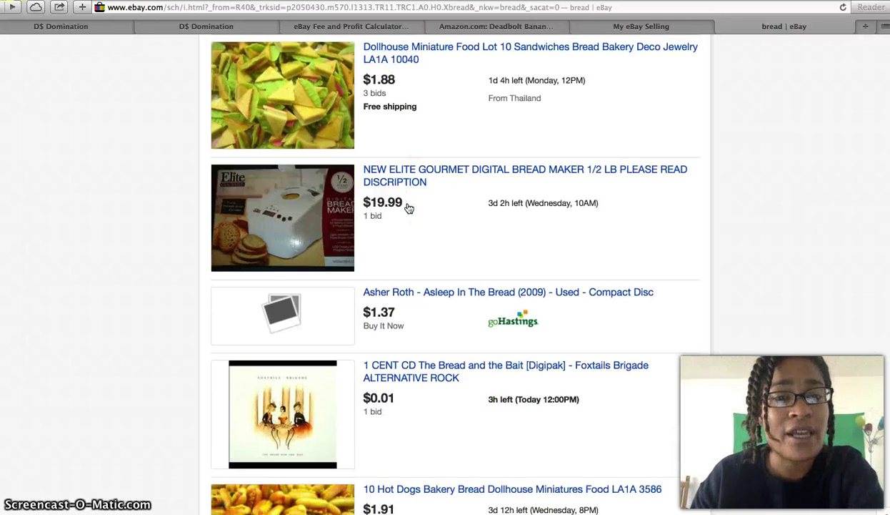
{"action": "scroll", "coordinate": [408, 206], "scroll_direction": "down", "scroll_amount": 5}
{"action": "scroll", "coordinate": [408, 207], "scroll_direction": "down", "scroll_amount": 6}
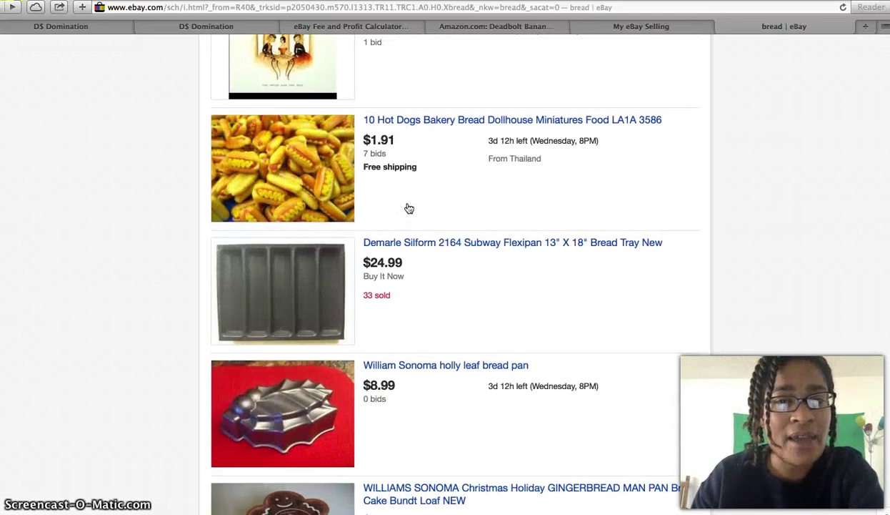
{"action": "scroll", "coordinate": [409, 208], "scroll_direction": "down", "scroll_amount": 4}
{"action": "scroll", "coordinate": [409, 208], "scroll_direction": "down", "scroll_amount": 15}
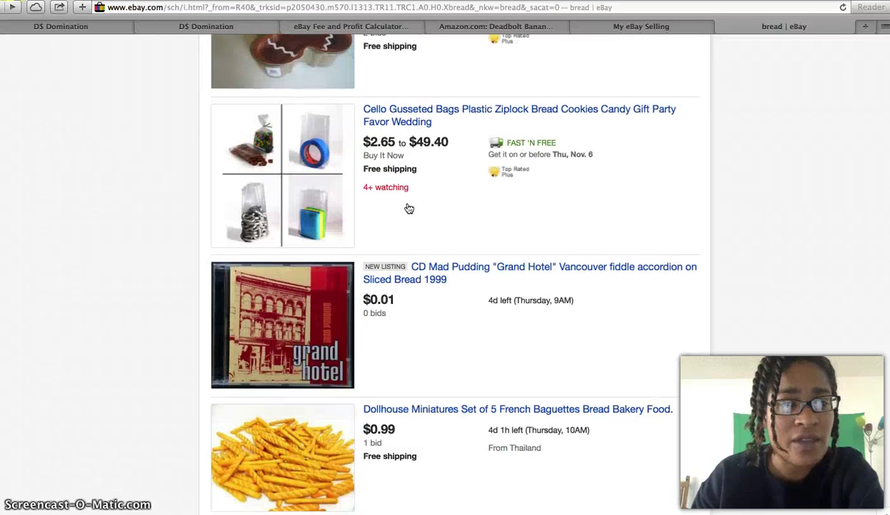
{"action": "scroll", "coordinate": [409, 208], "scroll_direction": "down", "scroll_amount": 9}
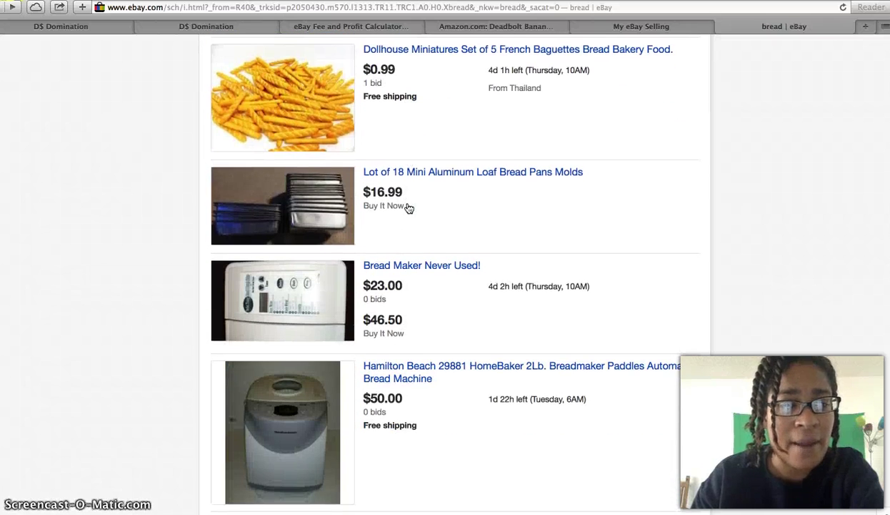
{"action": "scroll", "coordinate": [409, 207], "scroll_direction": "down", "scroll_amount": 20}
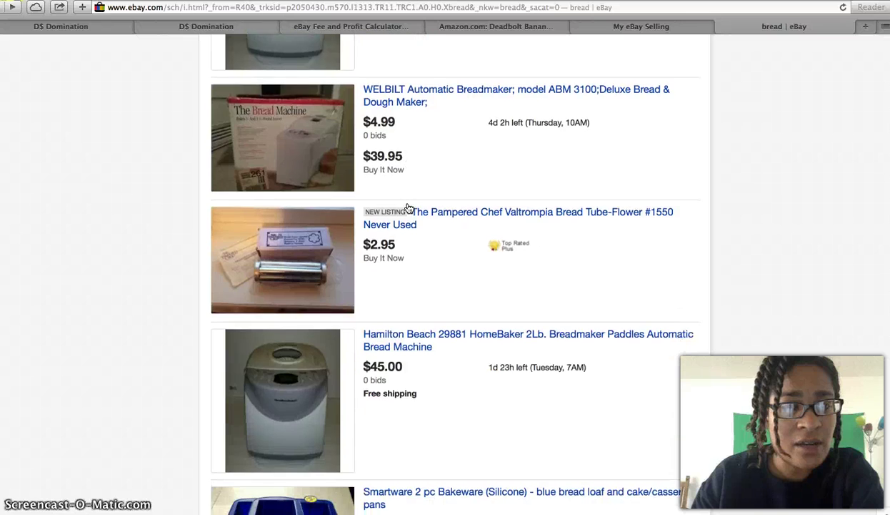
{"action": "scroll", "coordinate": [409, 208], "scroll_direction": "down", "scroll_amount": 6}
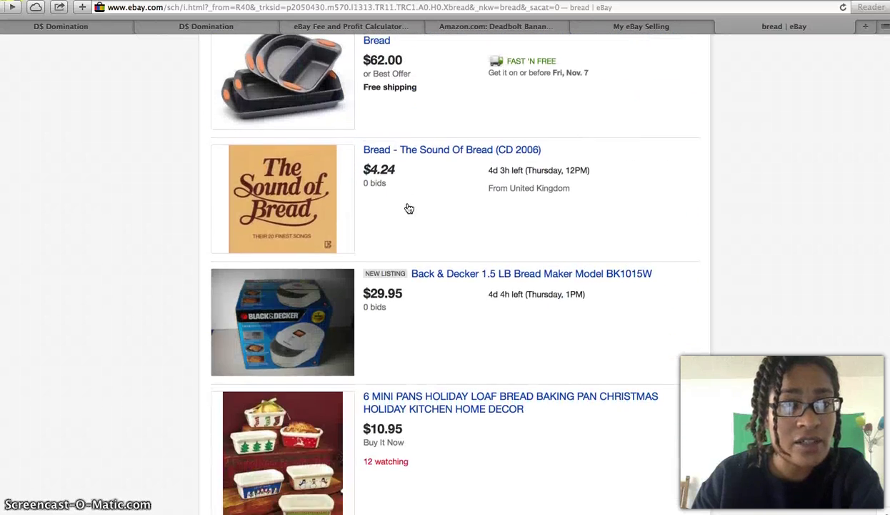
- Check the Rachael Ray Non-Stick 5-Piece Bakeware Set listing's price, shipping and seller details, and return to the bread search results
{"action": "scroll", "coordinate": [409, 208], "scroll_direction": "up", "scroll_amount": 1}
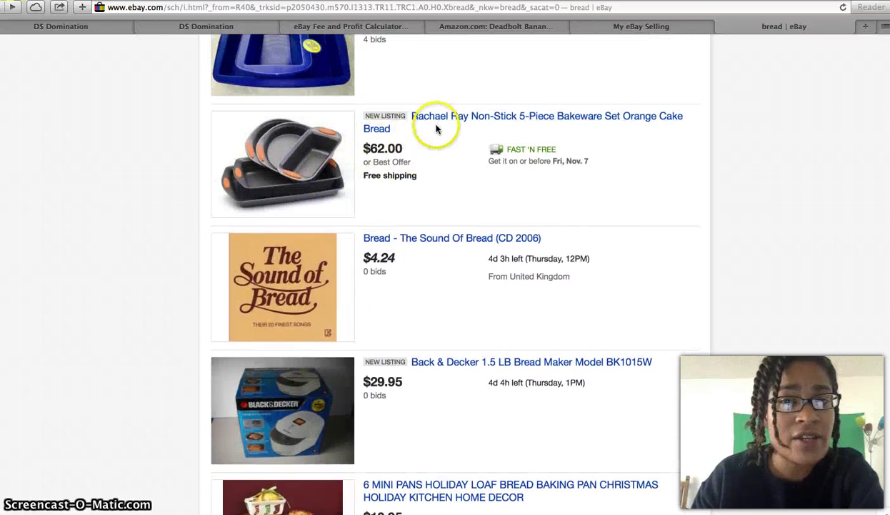
{"action": "left_click", "coordinate": [488, 121]}
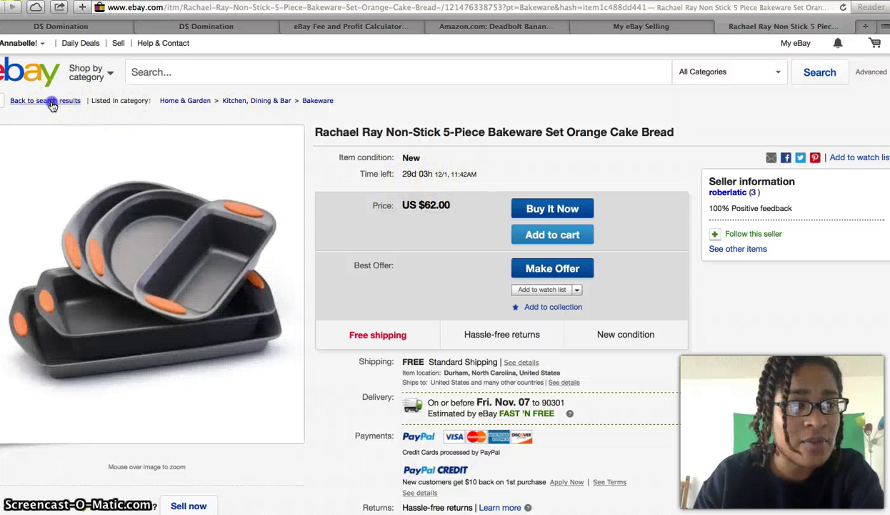
{"action": "left_click", "coordinate": [52, 102]}
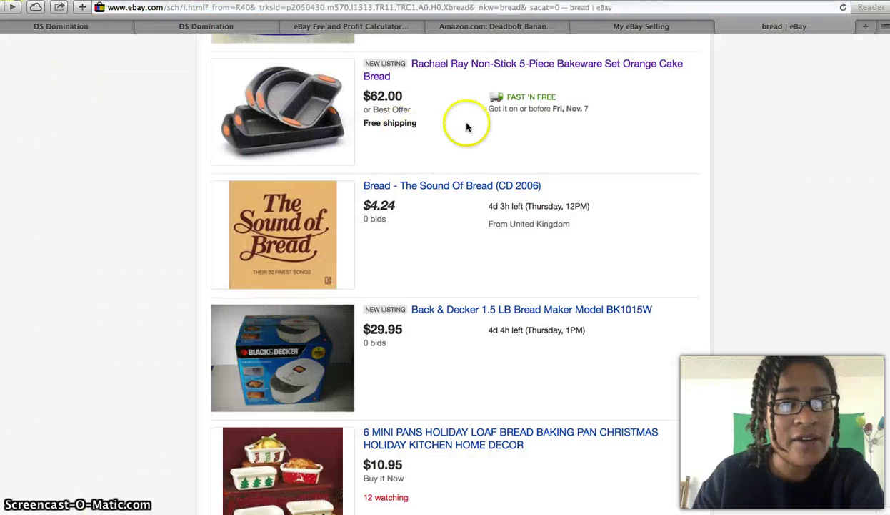
- Examine prices and buyer interest in further bread results, including the Subway NSF/Demarle Silform 2164 Flexipan bread tray
{"action": "scroll", "coordinate": [408, 215], "scroll_direction": "down", "scroll_amount": 1}
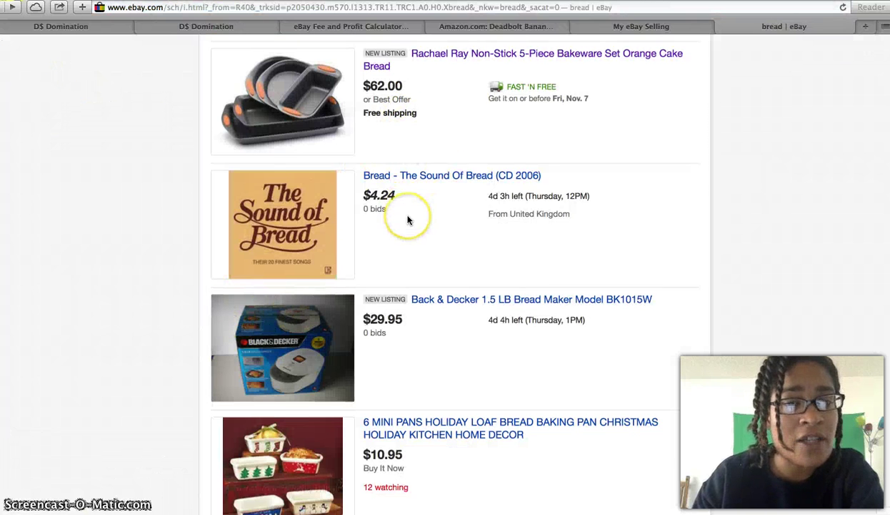
{"action": "scroll", "coordinate": [408, 220], "scroll_direction": "down", "scroll_amount": 5}
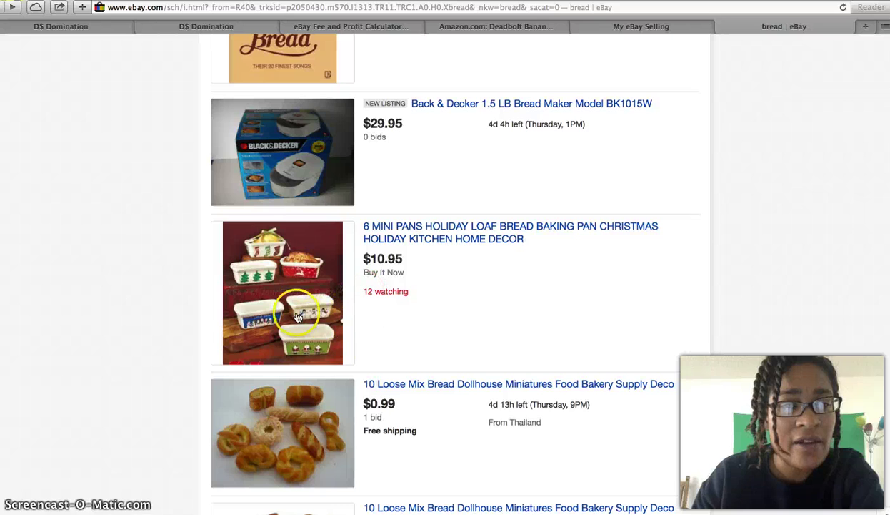
{"action": "scroll", "coordinate": [429, 336], "scroll_direction": "down", "scroll_amount": 10}
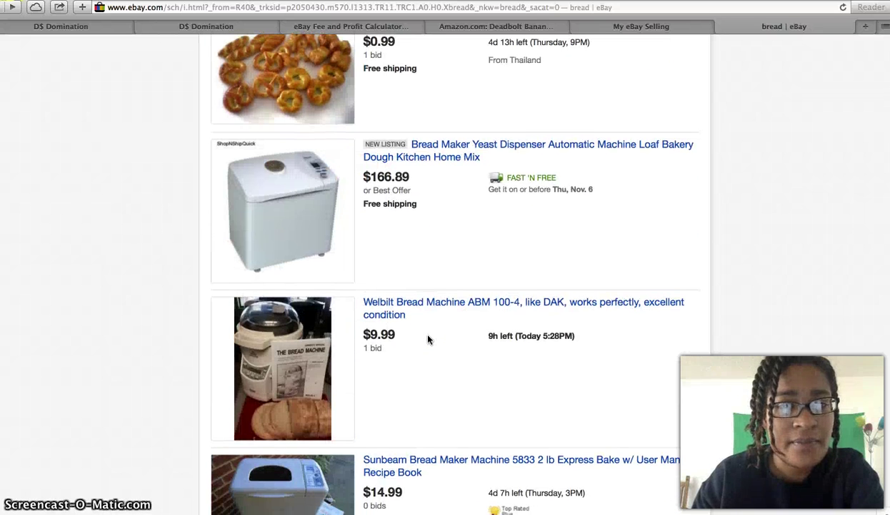
{"action": "scroll", "coordinate": [428, 340], "scroll_direction": "down", "scroll_amount": 2}
{"action": "scroll", "coordinate": [428, 339], "scroll_direction": "down", "scroll_amount": 15}
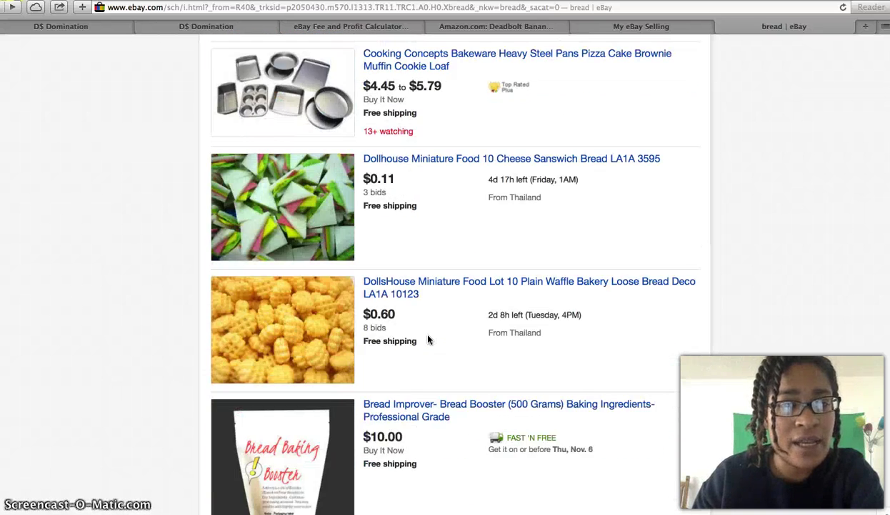
{"action": "scroll", "coordinate": [428, 340], "scroll_direction": "down", "scroll_amount": 9}
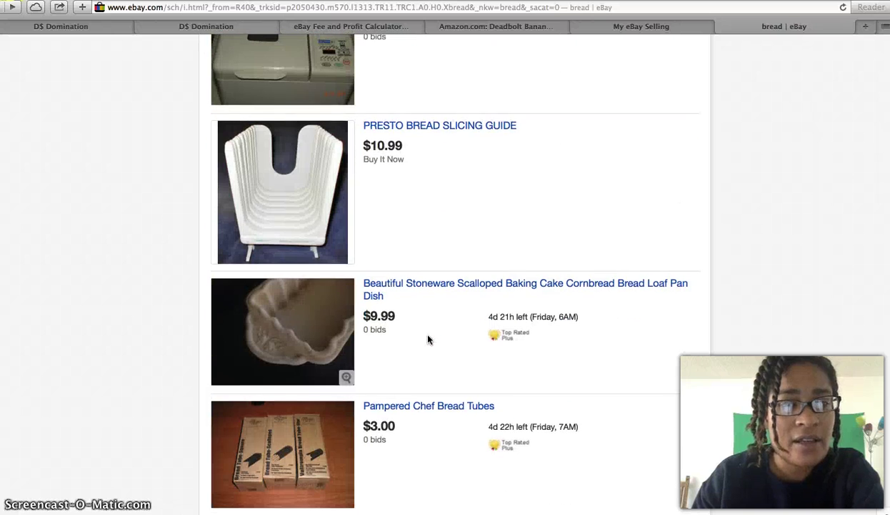
{"action": "scroll", "coordinate": [428, 340], "scroll_direction": "down", "scroll_amount": 6}
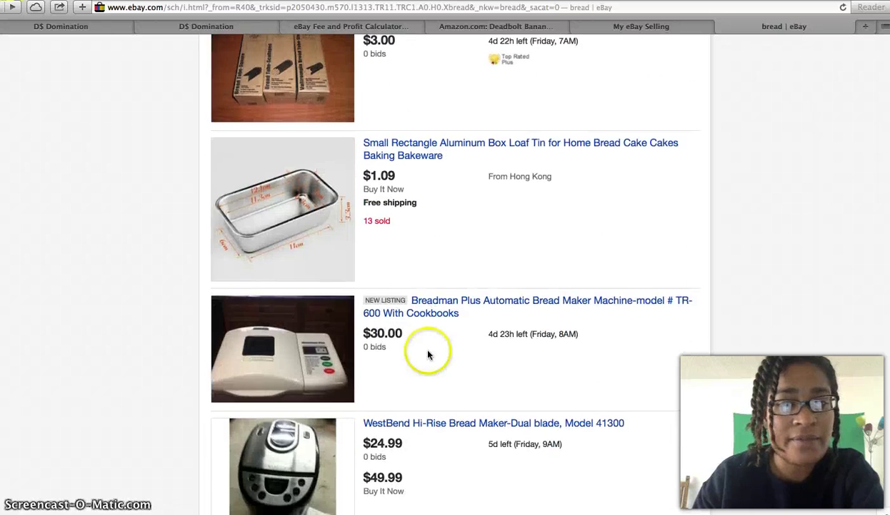
{"action": "scroll", "coordinate": [429, 355], "scroll_direction": "down", "scroll_amount": 10}
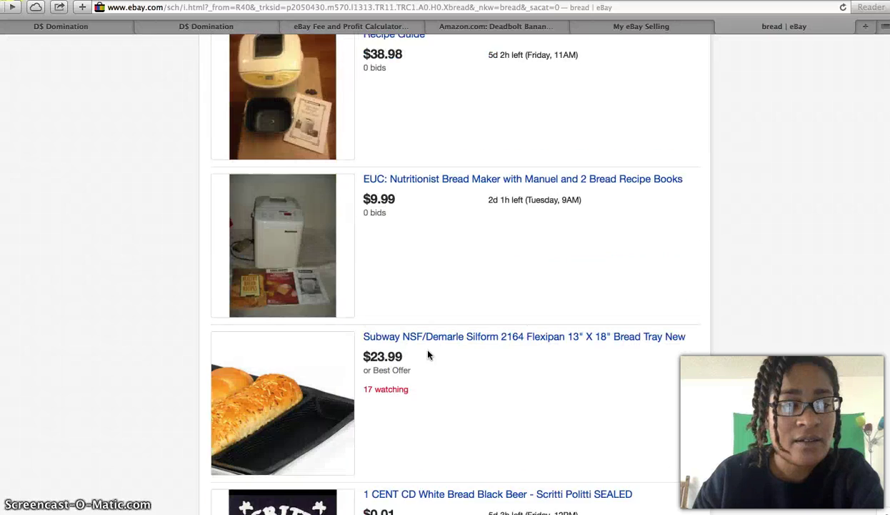
{"action": "scroll", "coordinate": [429, 354], "scroll_direction": "up", "scroll_amount": 1}
{"action": "scroll", "coordinate": [429, 354], "scroll_direction": "down", "scroll_amount": 2}
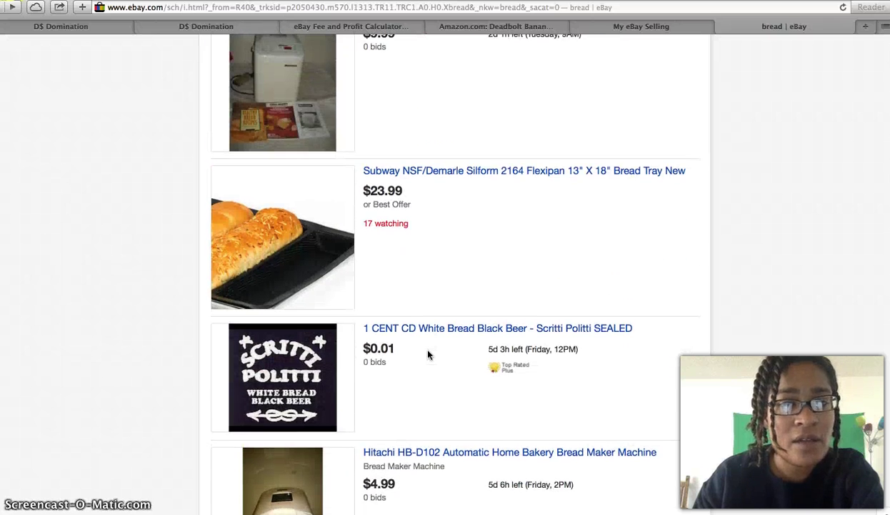
{"action": "scroll", "coordinate": [429, 355], "scroll_direction": "up", "scroll_amount": 1}
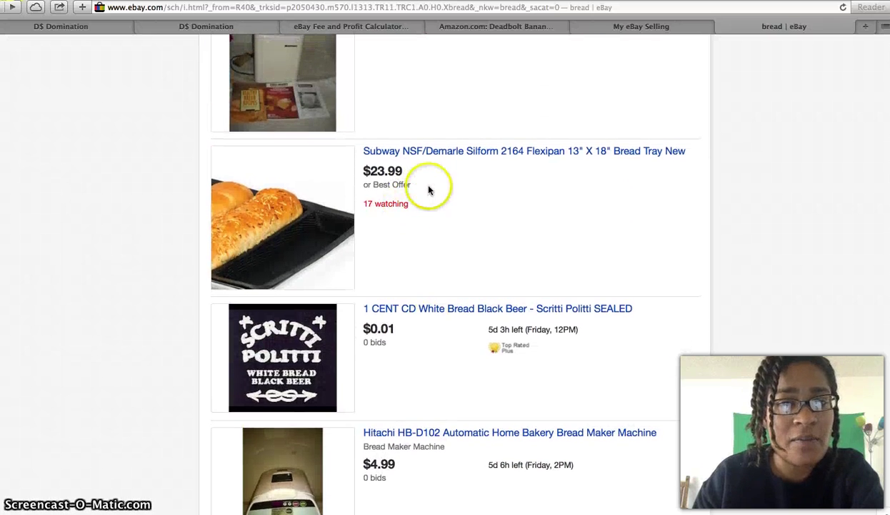
- Browse the remaining bread results and open the Oster CKSTBRTW20-NP 2 lb. Bread Maker listing
{"action": "scroll", "coordinate": [449, 276], "scroll_direction": "down", "scroll_amount": 15}
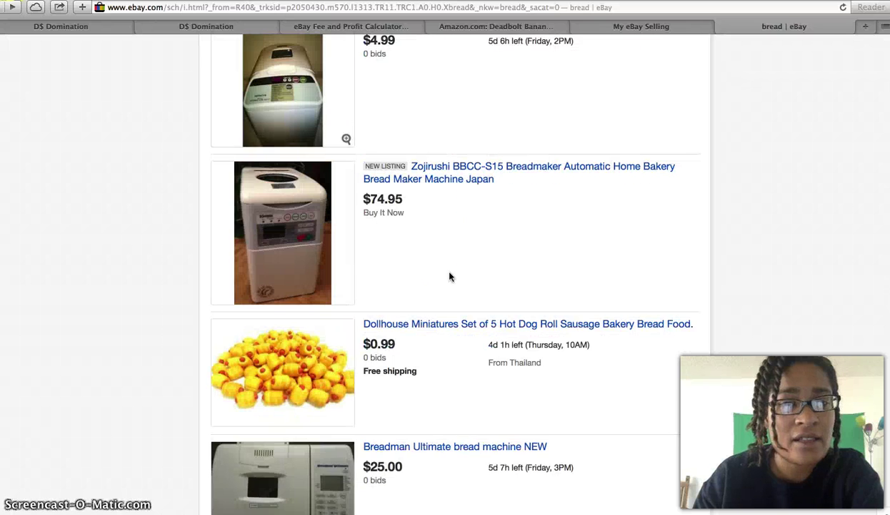
{"action": "scroll", "coordinate": [448, 291], "scroll_direction": "down", "scroll_amount": 15}
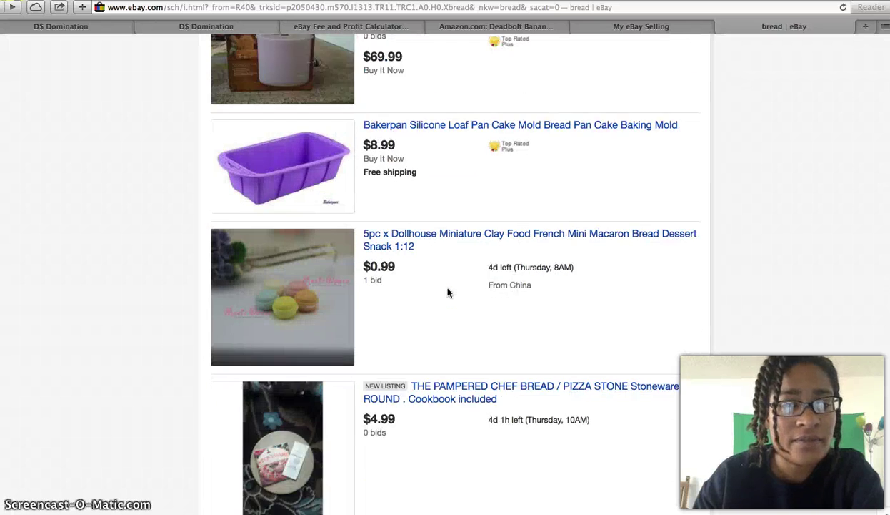
{"action": "scroll", "coordinate": [448, 292], "scroll_direction": "down", "scroll_amount": 15}
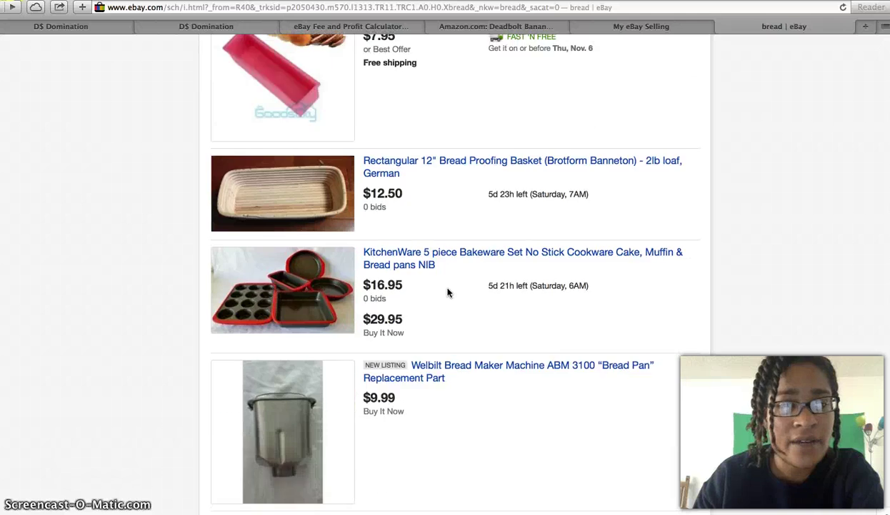
{"action": "scroll", "coordinate": [448, 292], "scroll_direction": "down", "scroll_amount": 15}
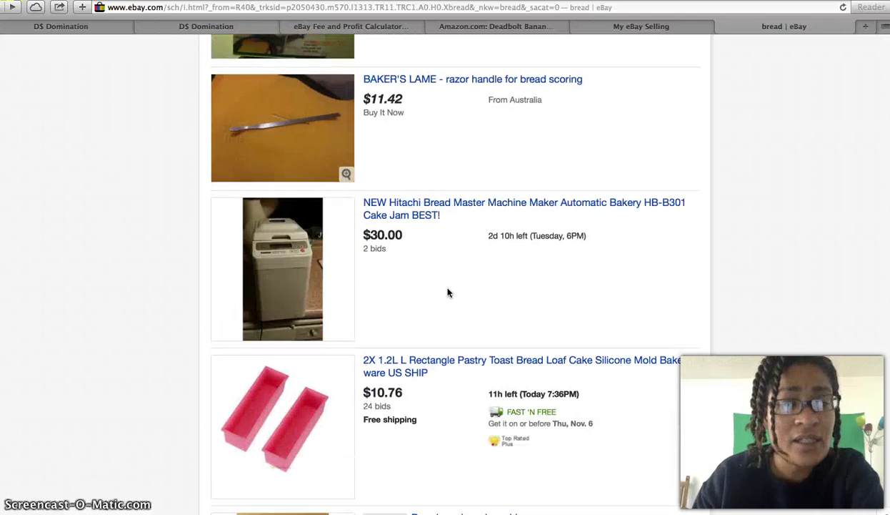
{"action": "scroll", "coordinate": [448, 292], "scroll_direction": "down", "scroll_amount": 15}
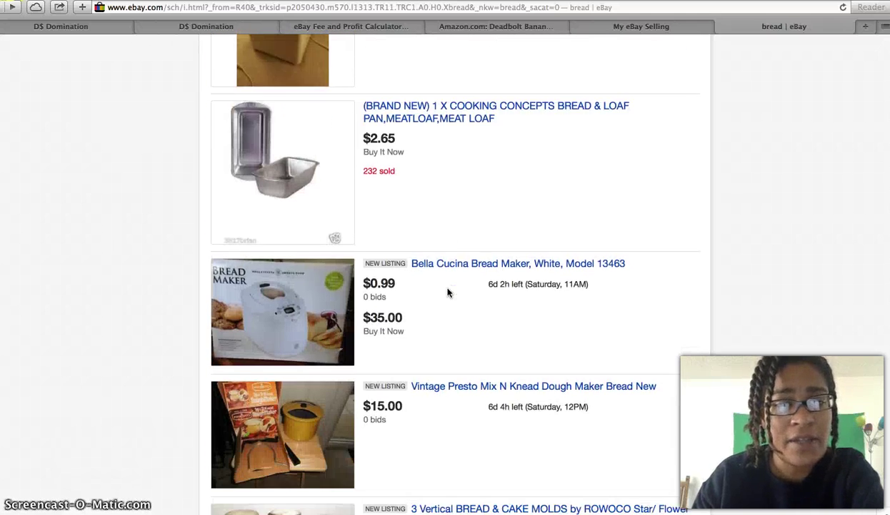
{"action": "scroll", "coordinate": [448, 292], "scroll_direction": "down", "scroll_amount": 10}
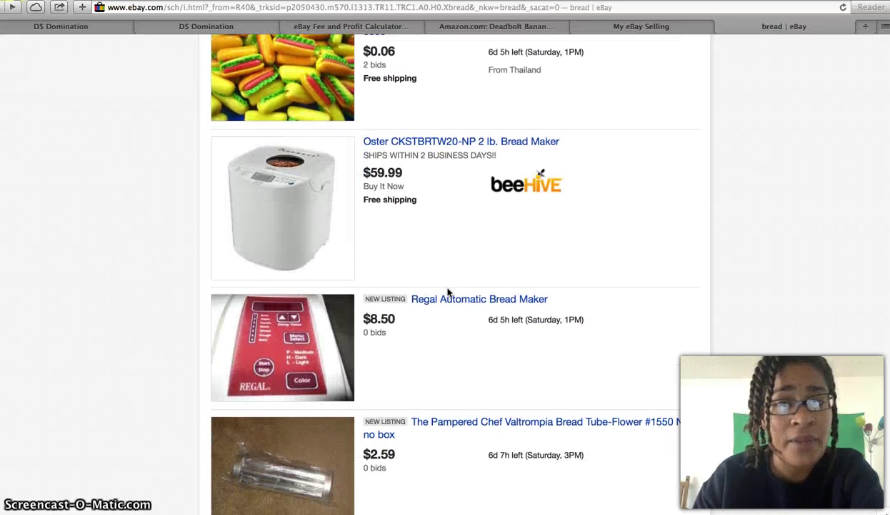
{"action": "left_click", "coordinate": [476, 142]}
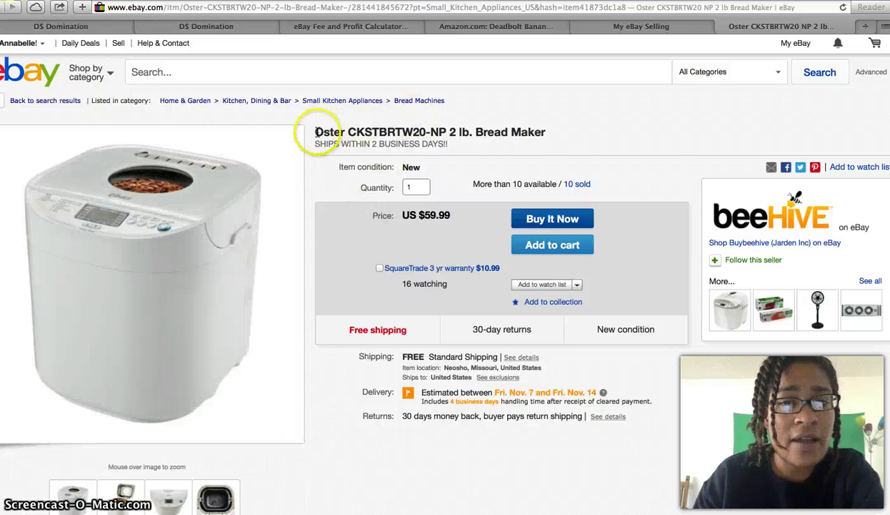
- Copy the listing title "Oster CKSTBRTW20-NP 2 lb. Bread Maker" and search Google for it
{"action": "left_click_drag", "start_coordinate": [315, 133], "coordinate": [545, 134]}
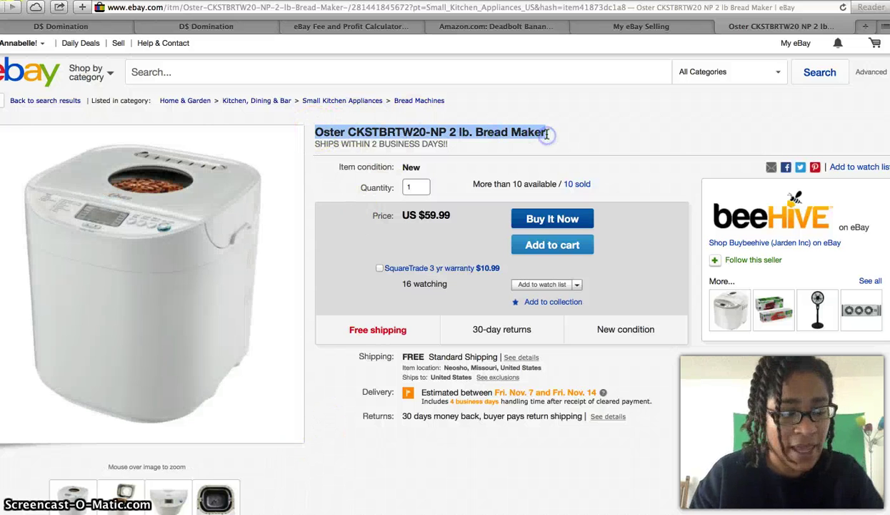
{"action": "right_click", "coordinate": [537, 131]}
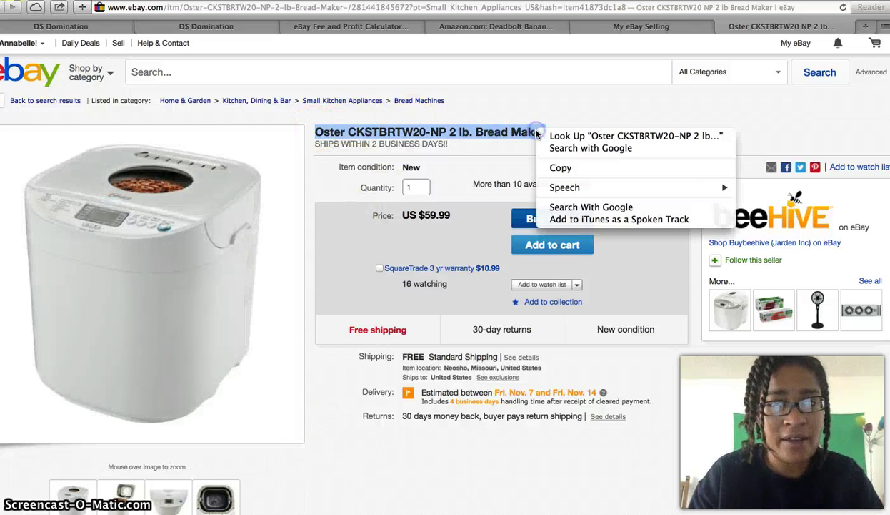
{"action": "left_click", "coordinate": [560, 166]}
{"action": "right_click", "coordinate": [496, 129]}
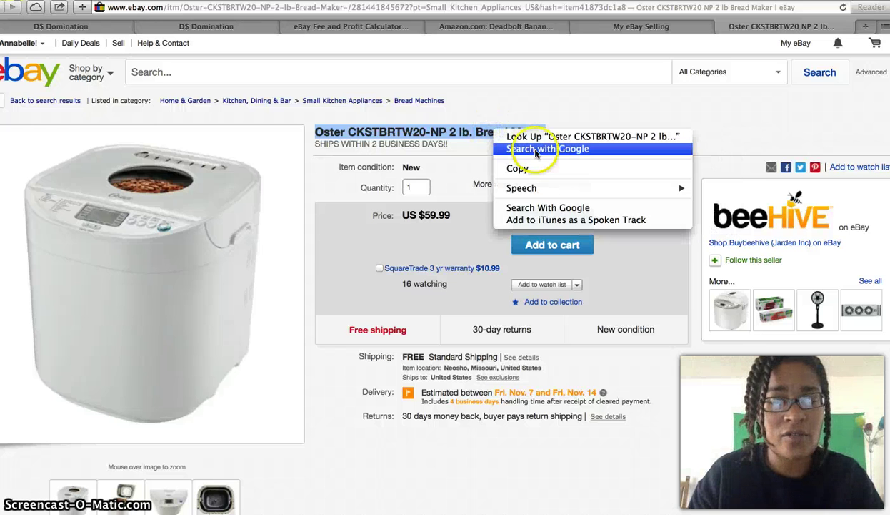
{"action": "left_click", "coordinate": [536, 149]}
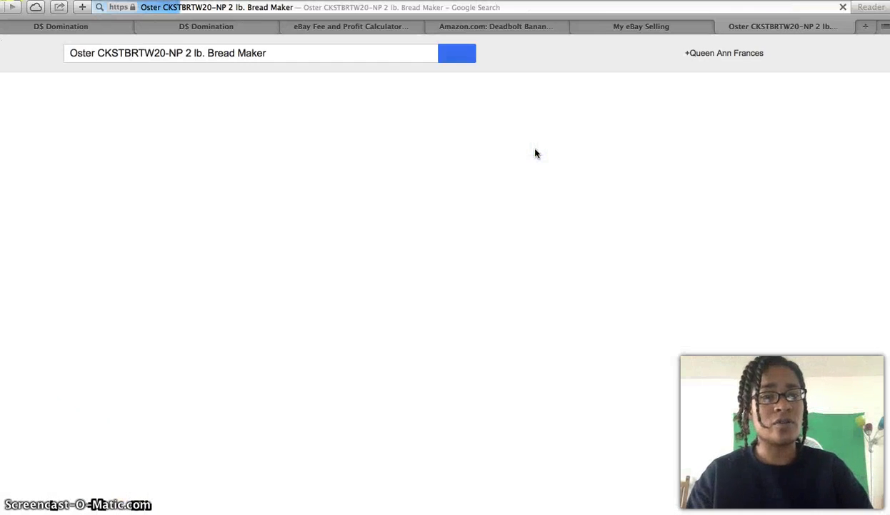
- Open Amazon's Oster CKSTBRTW20 2-Pound Expressbake Breadmaker page from the Google results to compare its price
{"action": "left_click", "coordinate": [371, 245]}
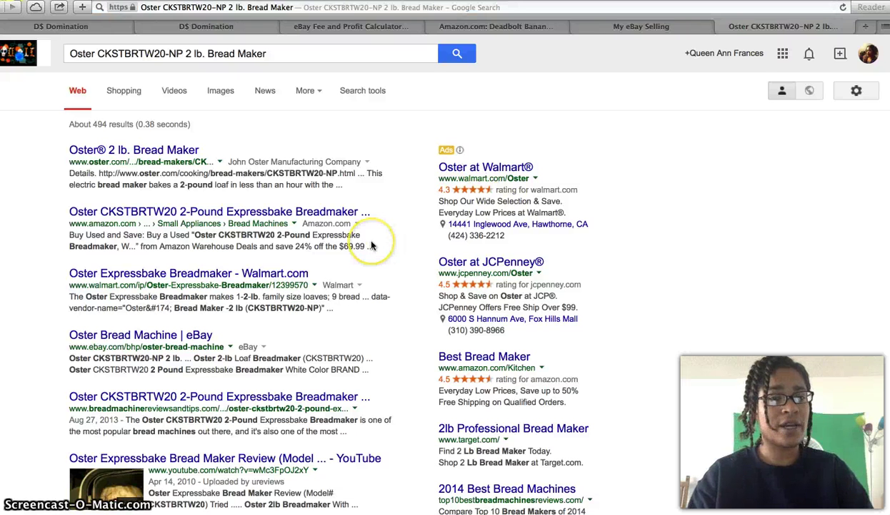
{"action": "scroll", "coordinate": [371, 245], "scroll_direction": "down", "scroll_amount": 1}
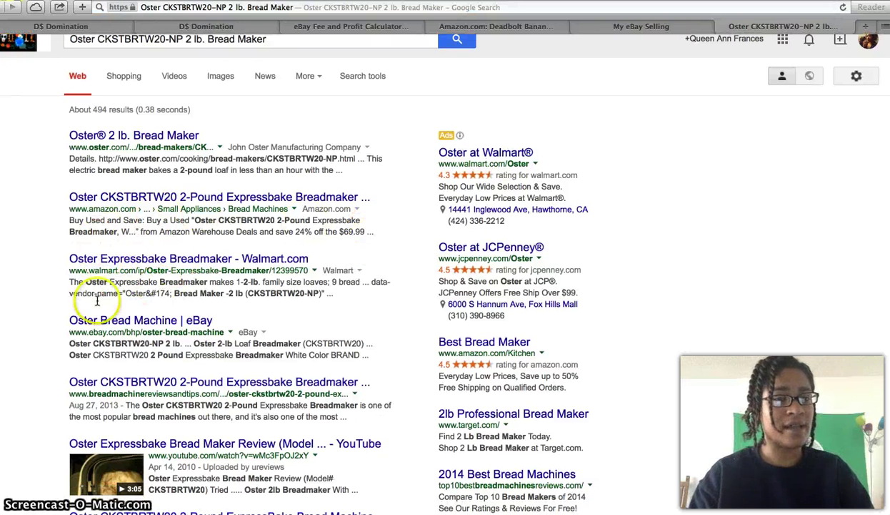
{"action": "left_click", "coordinate": [191, 197]}
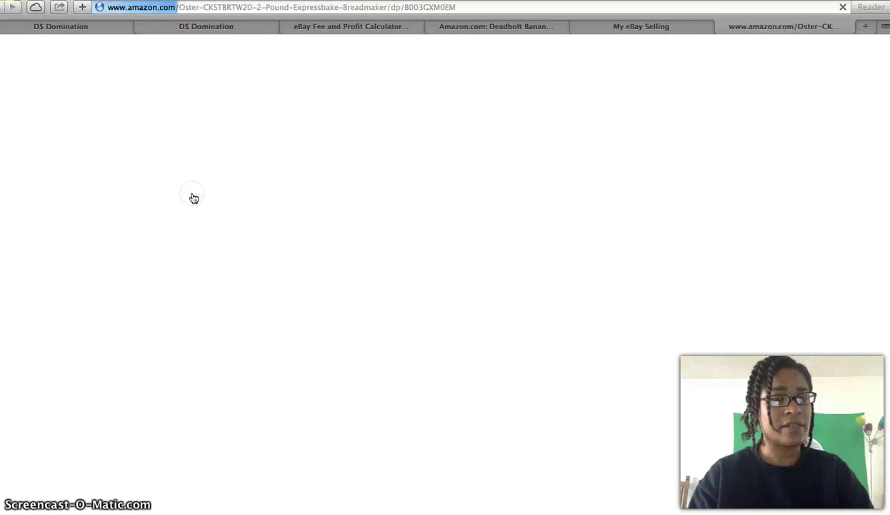
{"action": "left_click", "coordinate": [244, 323]}
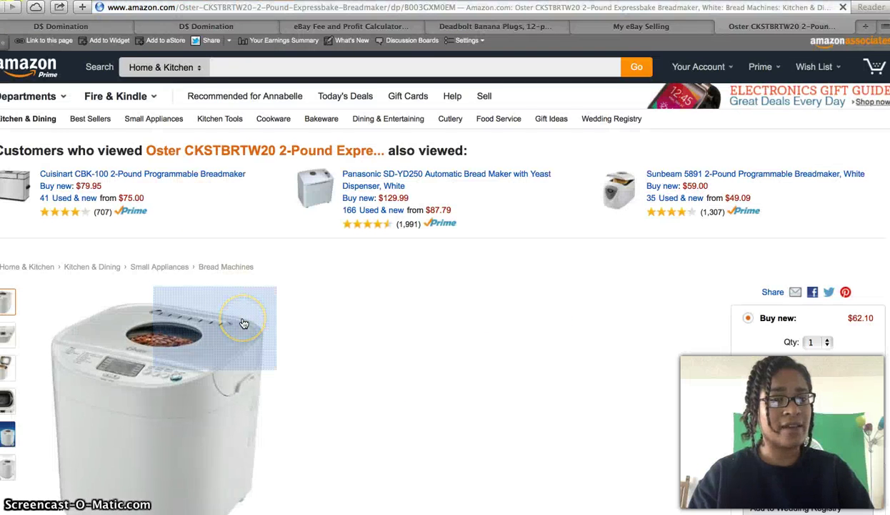
- Search eBay for "Oster CKSTBRTW20-NP 2 lb. Bread Maker" and open the matching Buybeehive listing
{"action": "scroll", "coordinate": [244, 323], "scroll_direction": "down", "scroll_amount": 4}
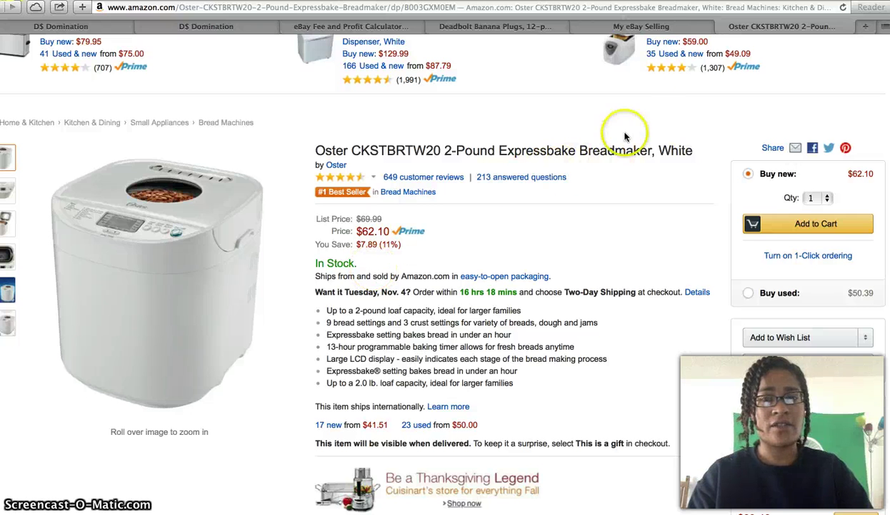
{"action": "left_click", "coordinate": [659, 27]}
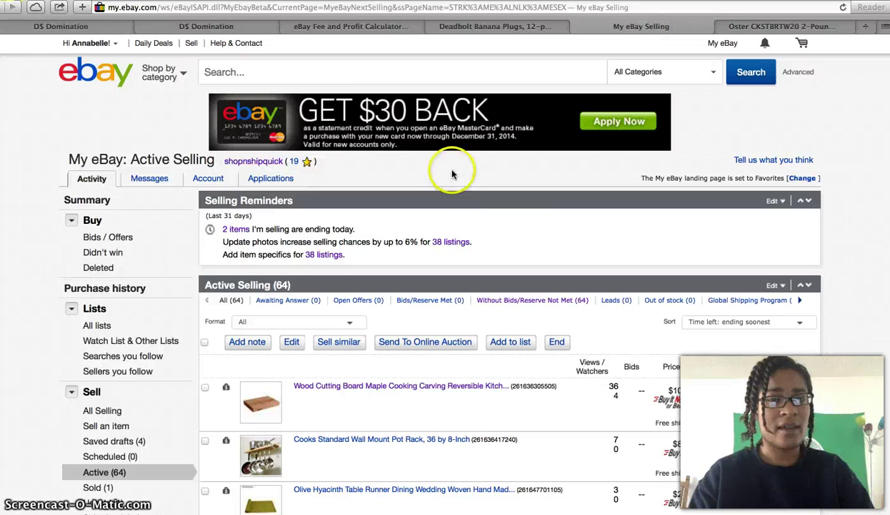
{"action": "left_click", "coordinate": [351, 75]}
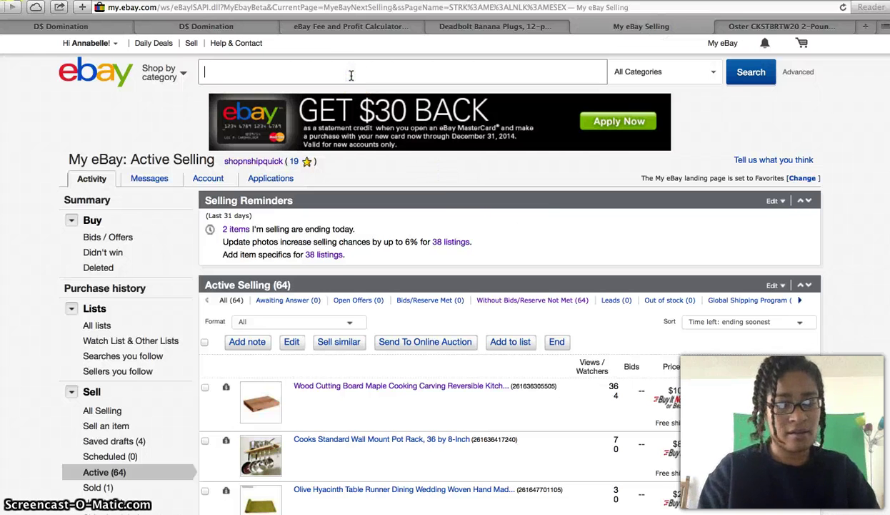
{"action": "key", "text": "super+v"}
{"action": "key", "text": "Return"}
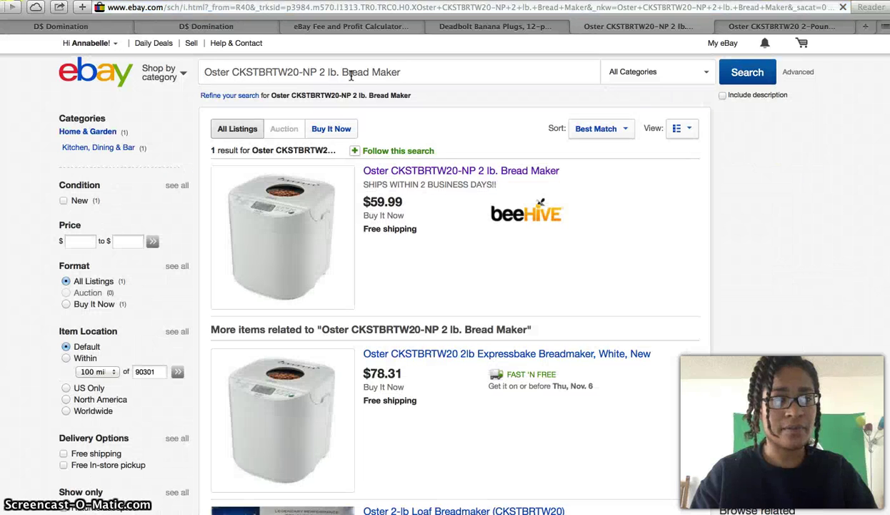
{"action": "left_click", "coordinate": [432, 172]}
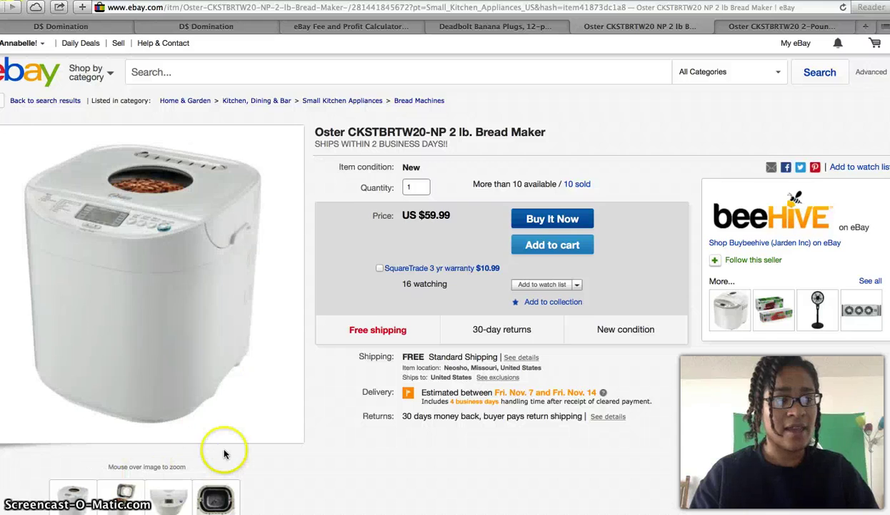
- Start a new sell listing based on this Oster bread maker item
{"action": "scroll", "coordinate": [224, 454], "scroll_direction": "down", "scroll_amount": 2}
{"action": "scroll", "coordinate": [224, 454], "scroll_direction": "down", "scroll_amount": 1}
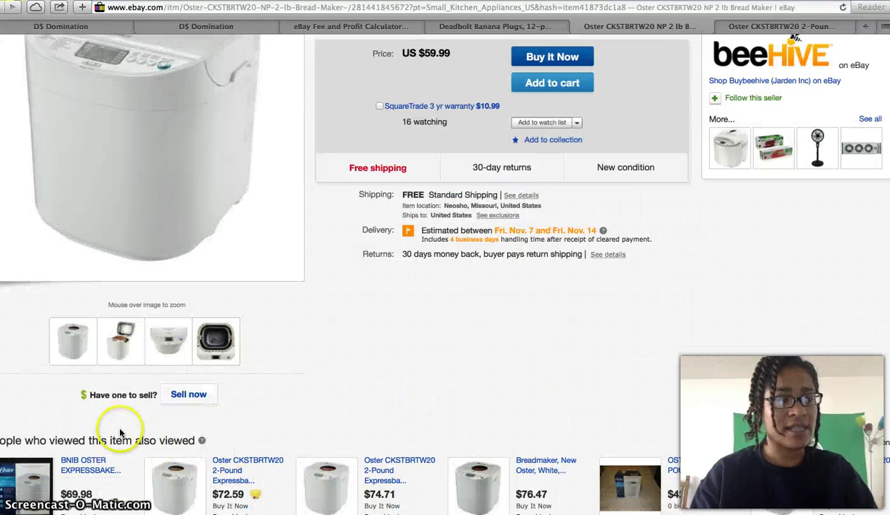
{"action": "left_click", "coordinate": [190, 400]}
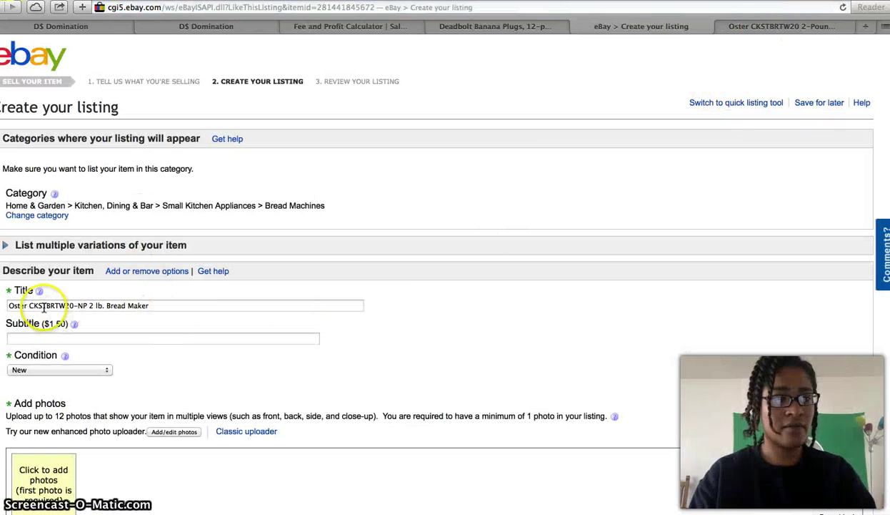
- Save the enlarged main product photo from the Amazon breadmaker page to the Desktop as Bread_Maker_Kitchen
{"action": "left_click", "coordinate": [761, 28]}
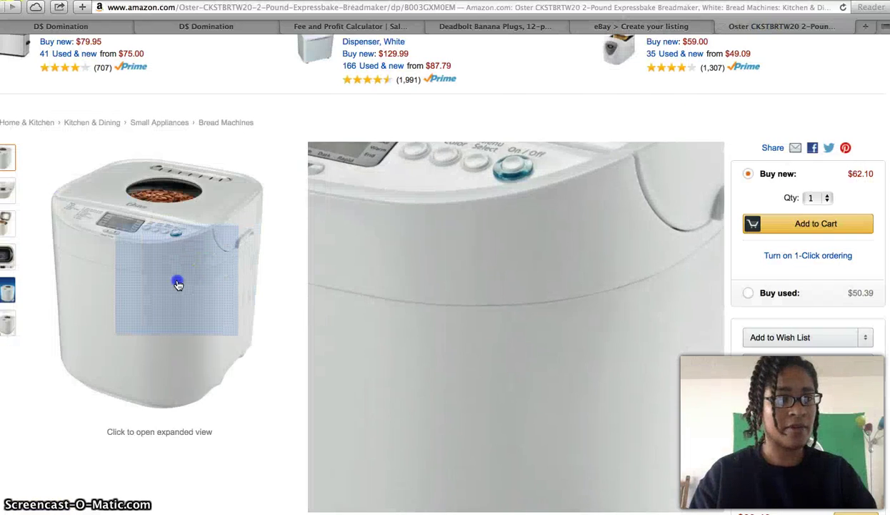
{"action": "left_click", "coordinate": [176, 280]}
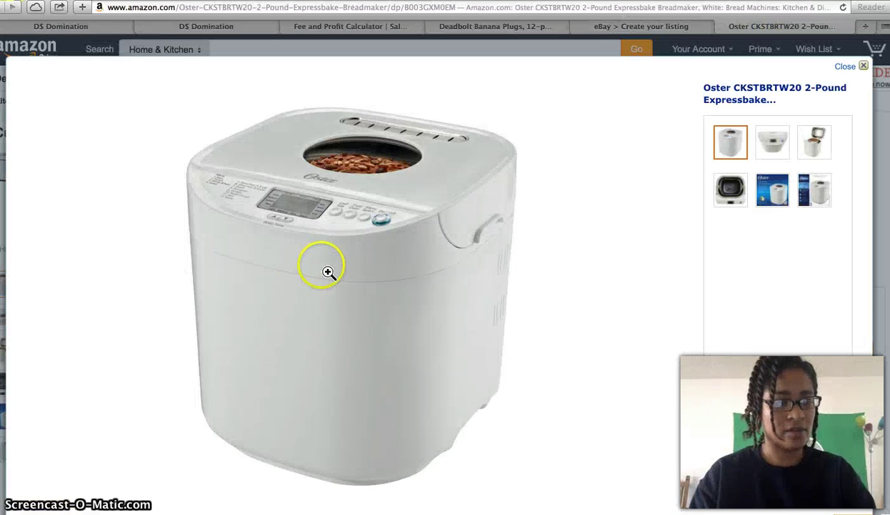
{"action": "right_click", "coordinate": [336, 267]}
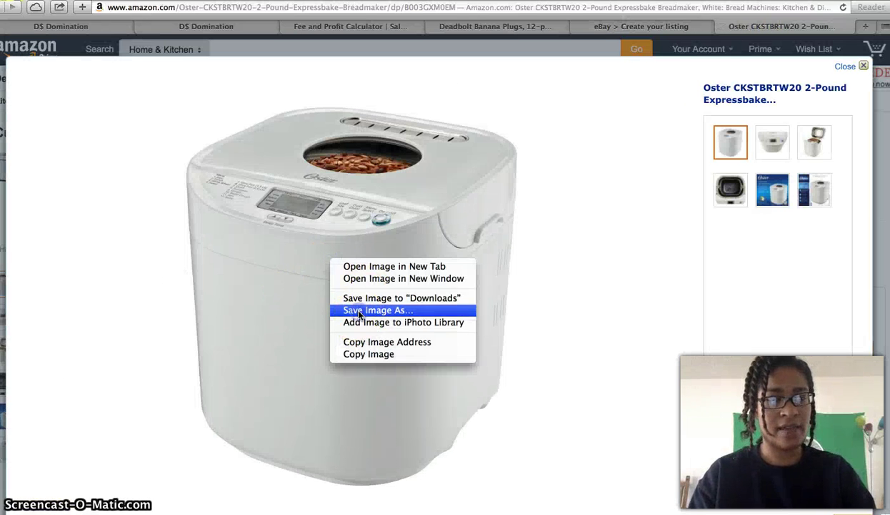
{"action": "left_click", "coordinate": [354, 303]}
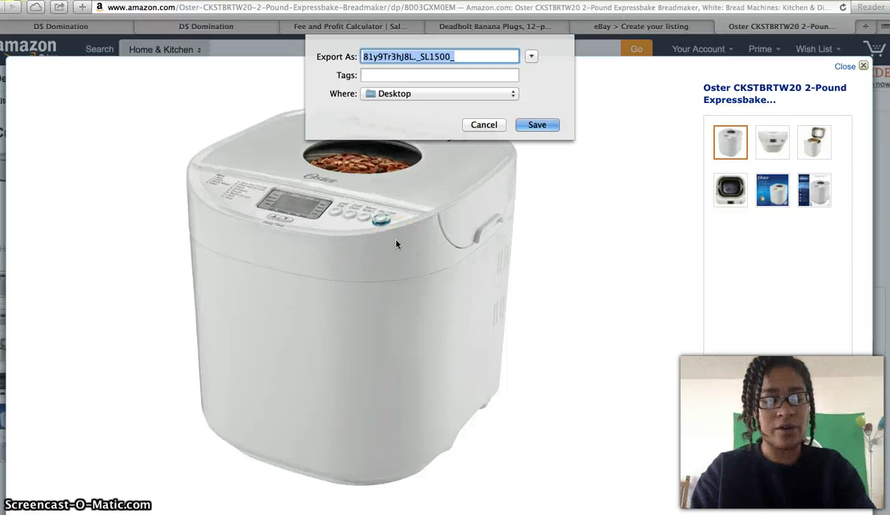
{"action": "type", "text": "Bread_M"}
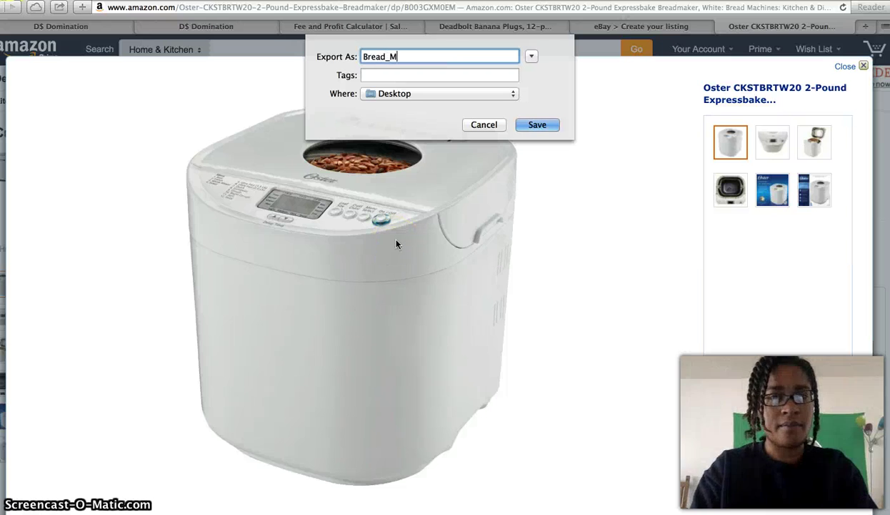
{"action": "type", "text": "aker"}
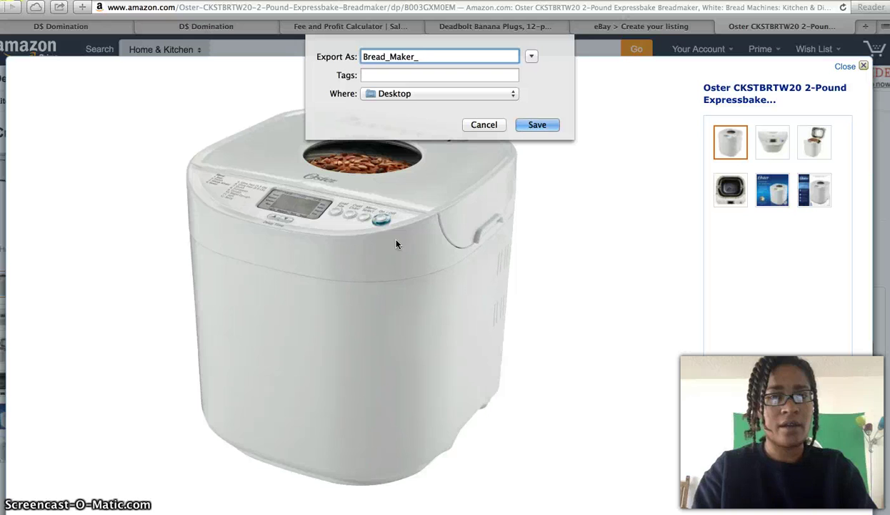
{"action": "type", "text": "_Kitchen"}
{"action": "left_click", "coordinate": [537, 124]}
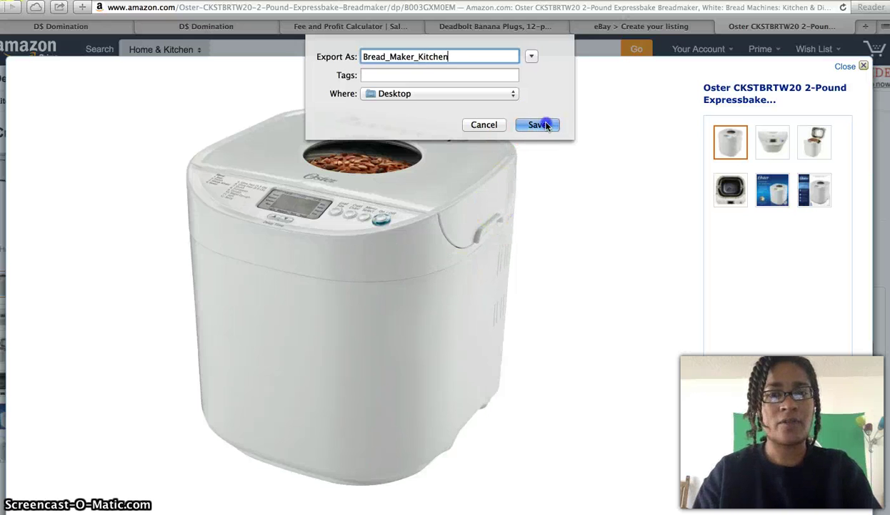
{"action": "left_click", "coordinate": [848, 67]}
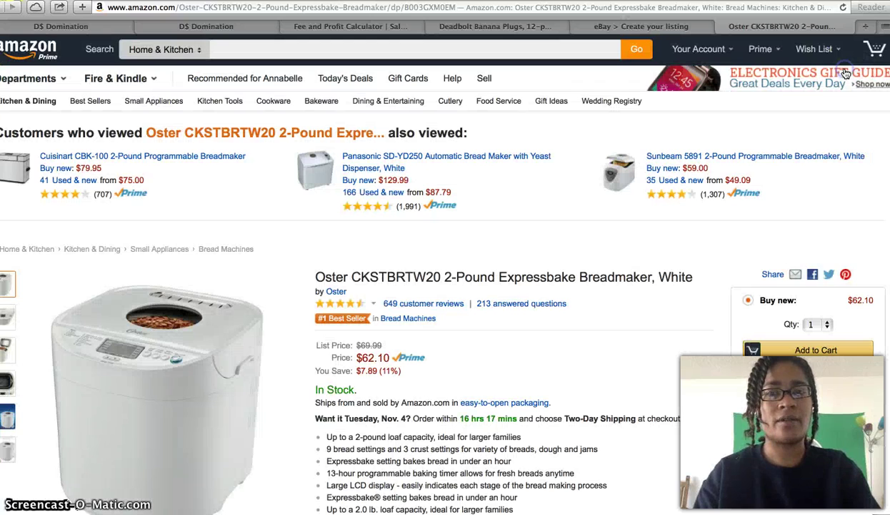
- In the eBay listing title, remove the model number CKSTBRTW20-NP and add "Kitchen" at the end
{"action": "left_click", "coordinate": [643, 27]}
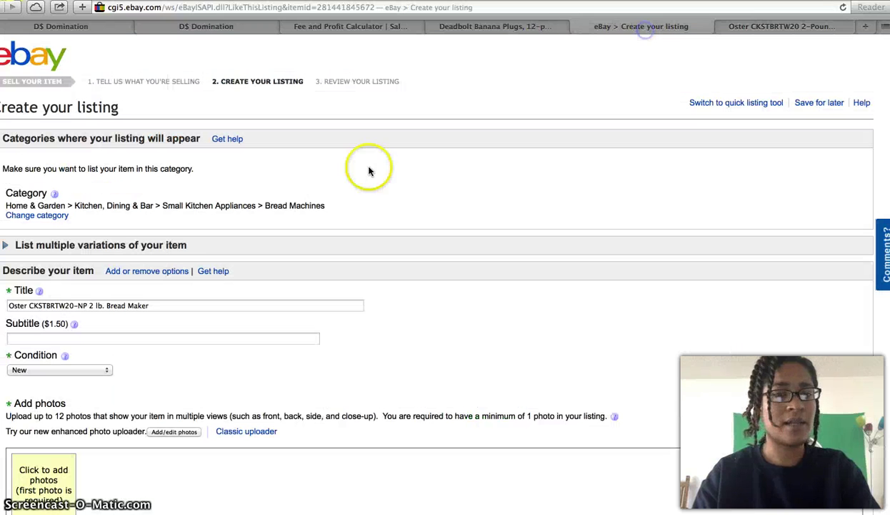
{"action": "left_click_drag", "start_coordinate": [30, 305], "coordinate": [82, 306]}
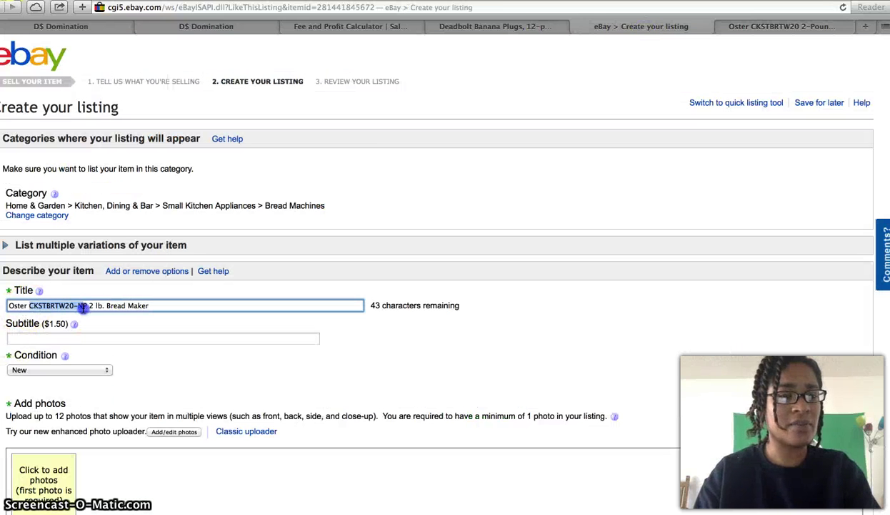
{"action": "key", "text": "BackSpace"}
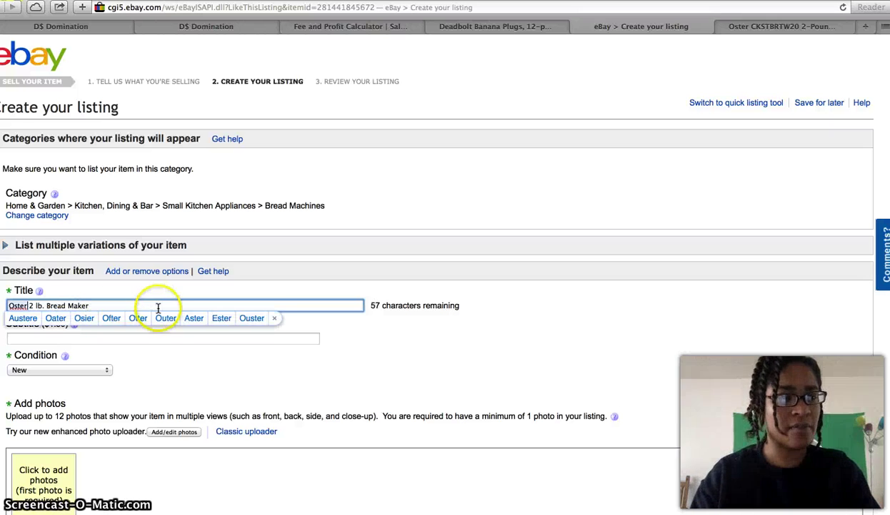
{"action": "left_click", "coordinate": [108, 303]}
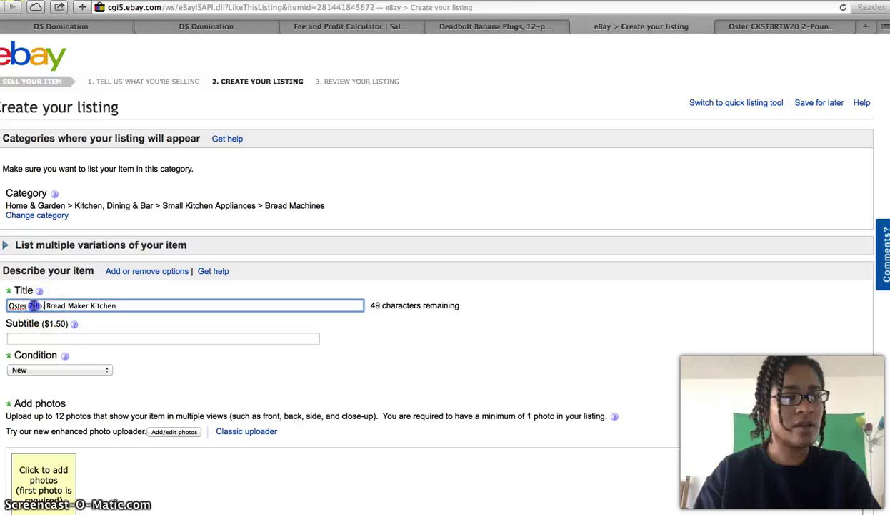
- Rework the listing title to read "Bread Maker Kitchen Oster 2 lb. Automatic Yeast Bakery Dinner"
{"action": "left_click_drag", "start_coordinate": [44, 305], "coordinate": [9, 305]}
{"action": "key", "text": "BackSpace"}
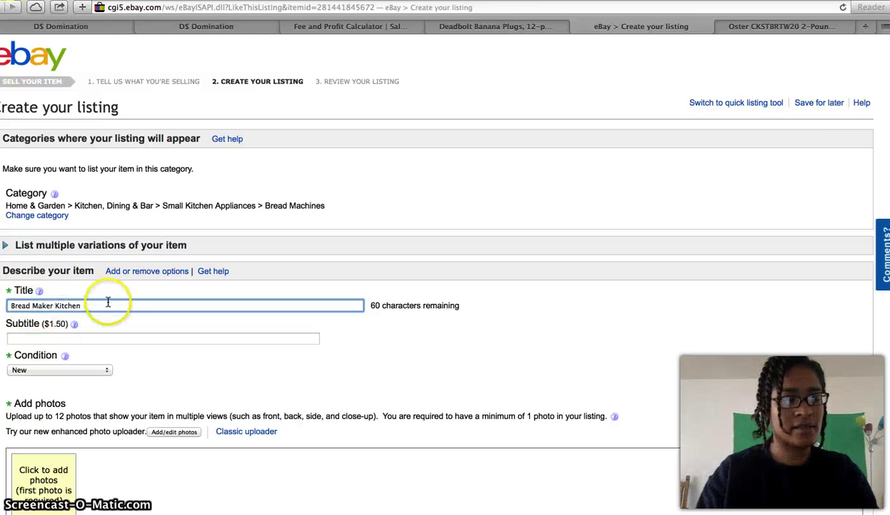
{"action": "left_click", "coordinate": [123, 306]}
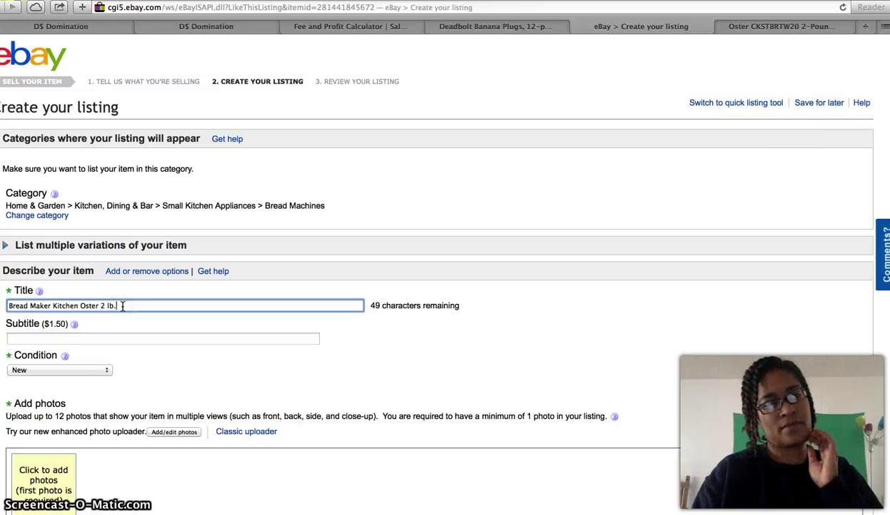
{"action": "type", "text": "Oster 2 lb. "}
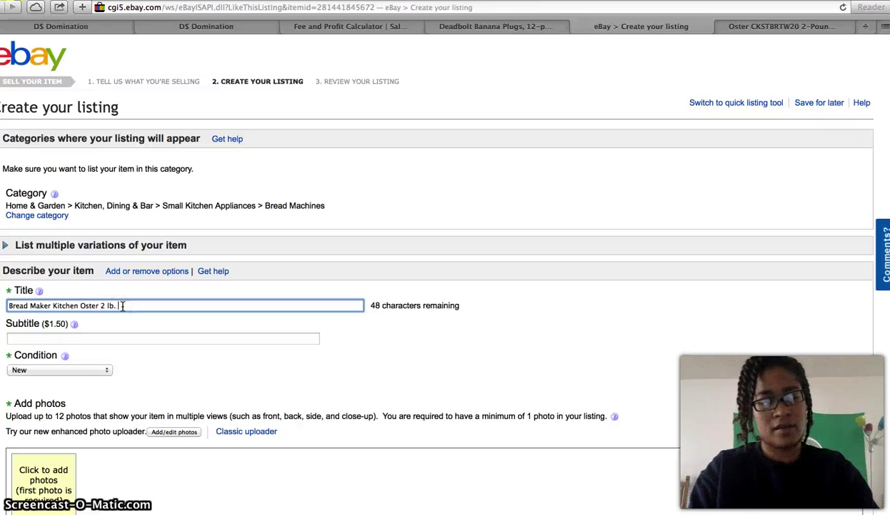
{"action": "type", "text": "Automatic Yeast Bakery Dinner"}
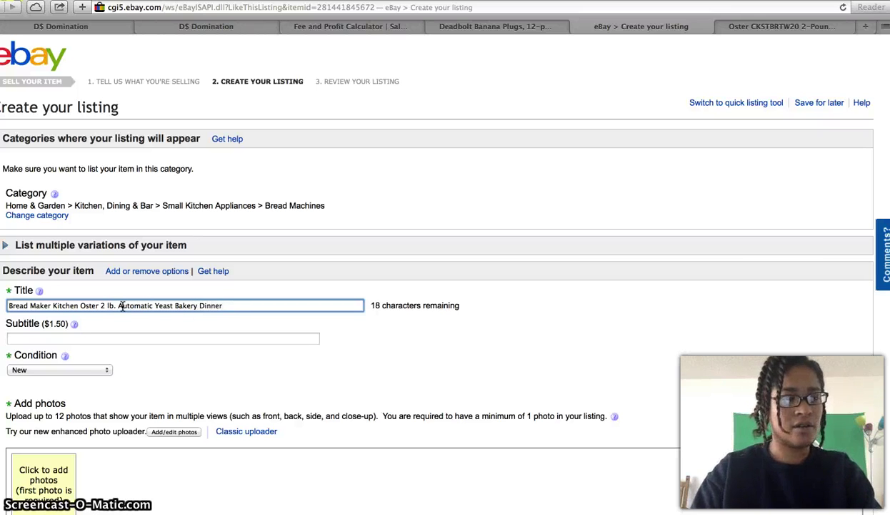
- Generate title suggestions for the keyword "Bread Maker" in the D$ Domination Title Builder
{"action": "left_click", "coordinate": [243, 372]}
{"action": "scroll", "coordinate": [246, 376], "scroll_direction": "down", "scroll_amount": 10}
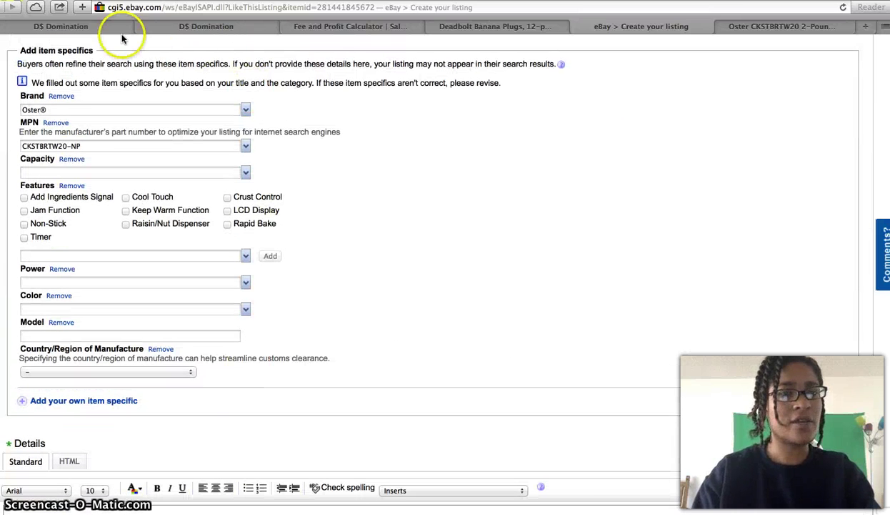
{"action": "left_click", "coordinate": [98, 29]}
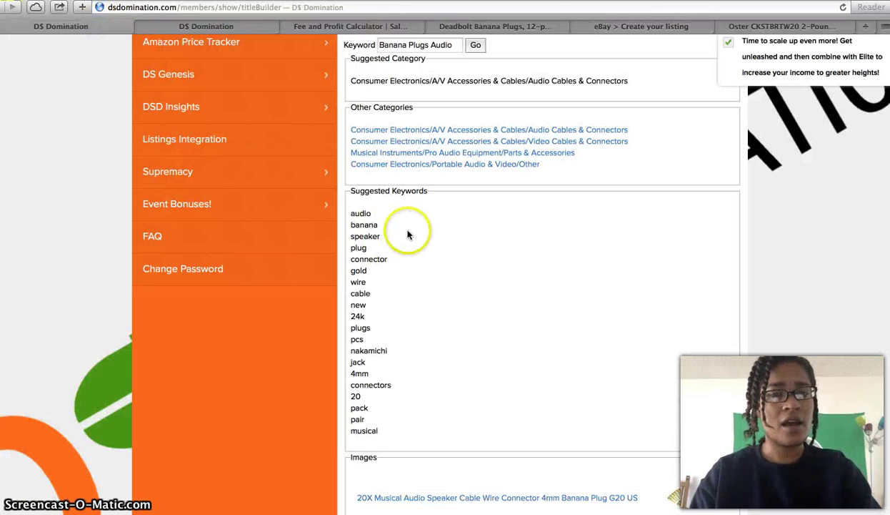
{"action": "scroll", "coordinate": [429, 178], "scroll_direction": "up", "scroll_amount": 2}
{"action": "left_click_drag", "start_coordinate": [378, 101], "coordinate": [457, 101]}
{"action": "type", "text": "Bread"}
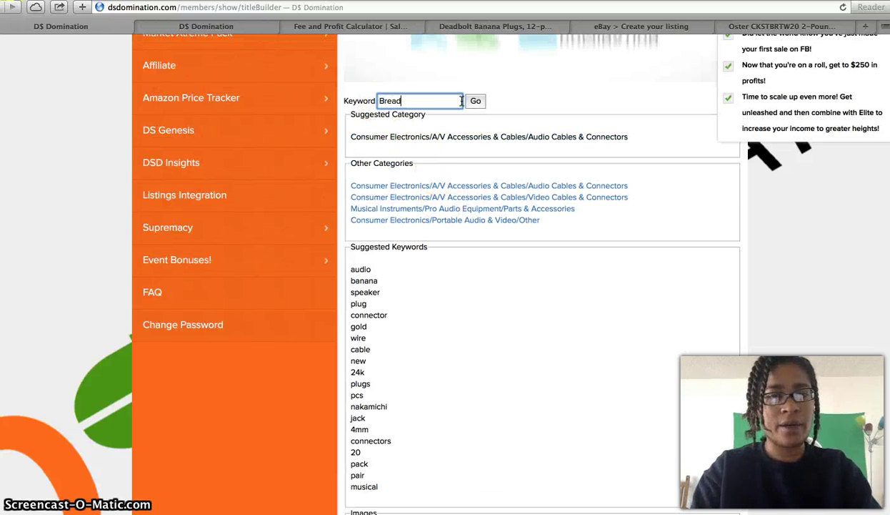
{"action": "type", "text": " Maker"}
{"action": "left_click", "coordinate": [476, 102]}
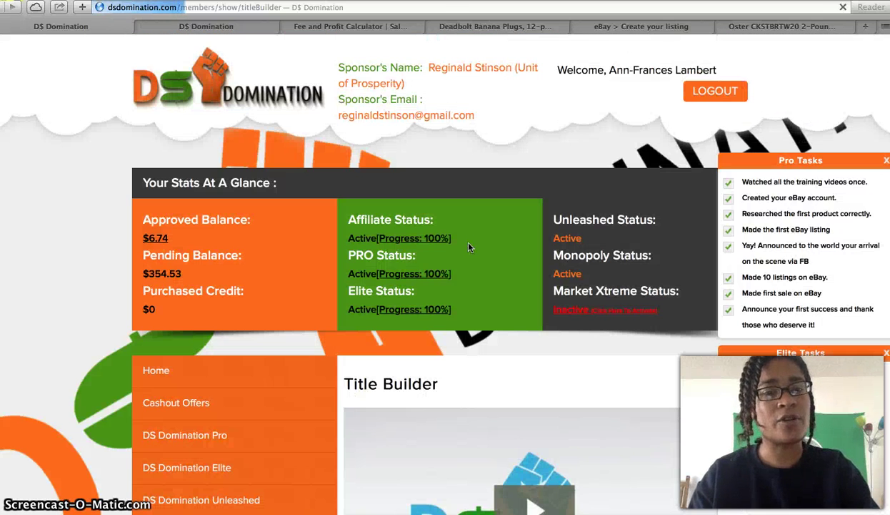
- Copy the whole suggested keywords list for the bread maker, from "bread" to "west"
{"action": "left_click", "coordinate": [422, 331]}
{"action": "scroll", "coordinate": [421, 332], "scroll_direction": "down", "scroll_amount": 8}
{"action": "scroll", "coordinate": [422, 332], "scroll_direction": "down", "scroll_amount": 7}
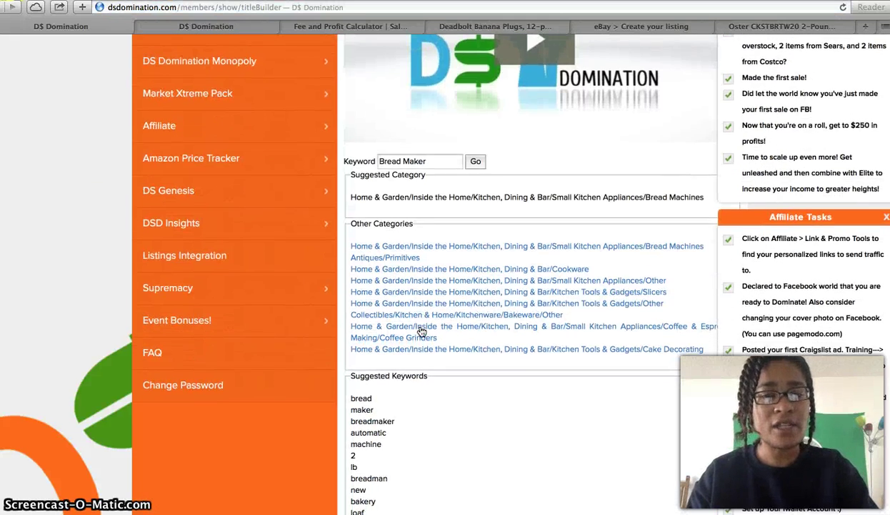
{"action": "left_click", "coordinate": [411, 301]}
{"action": "left_click_drag", "start_coordinate": [351, 174], "coordinate": [401, 388]}
{"action": "key", "text": "super+c"}
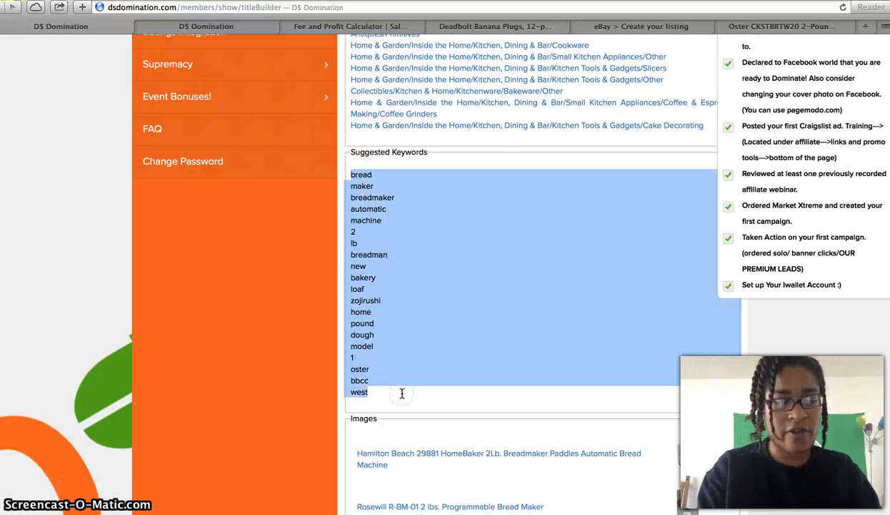
- Add the headings "Product Descripition:" and "Features:" to the eBay listing's details, leaving a blank line below them
{"action": "left_click", "coordinate": [631, 26]}
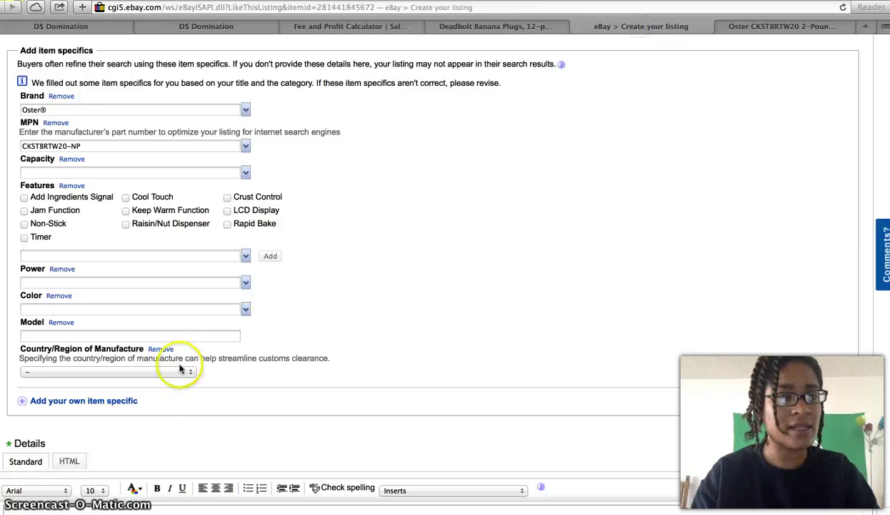
{"action": "scroll", "coordinate": [172, 386], "scroll_direction": "down", "scroll_amount": 2}
{"action": "scroll", "coordinate": [156, 413], "scroll_direction": "down", "scroll_amount": 6}
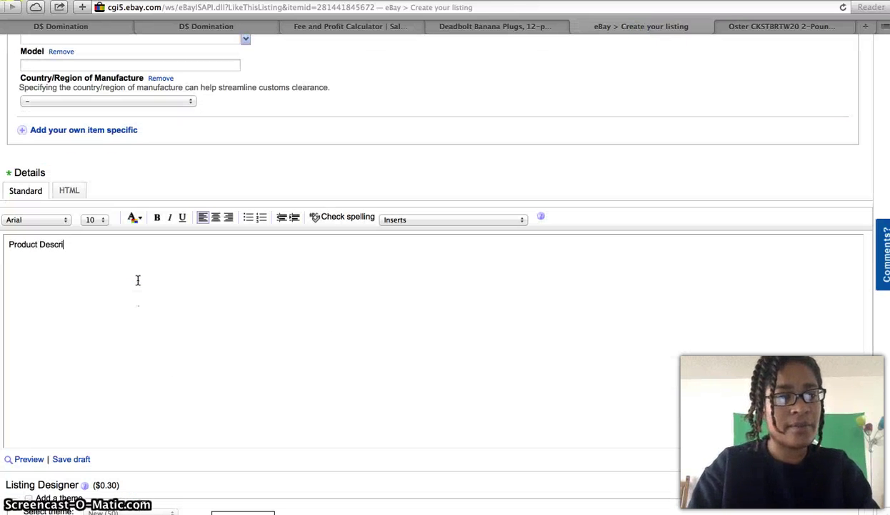
{"action": "type", "text": "on:"}
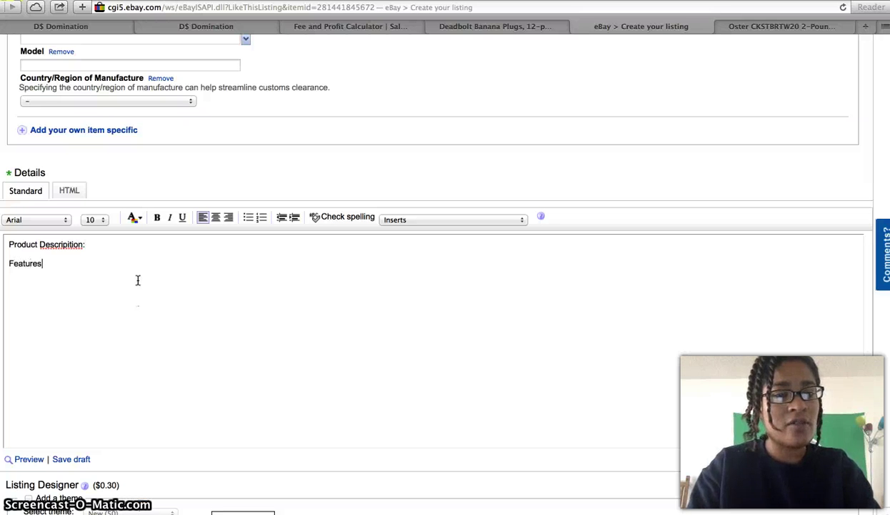
{"action": "left_click", "coordinate": [138, 280]}
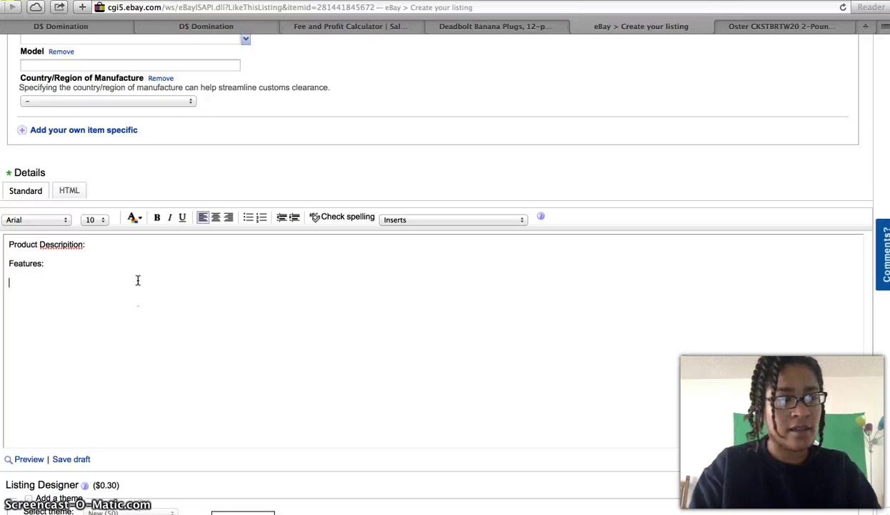
- Paste the copied keywords below "Features:" and join "breadmaker" through "breadman" into "bread maker, automatic, machine, 2 lb, breadman"
{"action": "key", "text": "super+v"}
{"action": "key", "text": "BackSpace"}
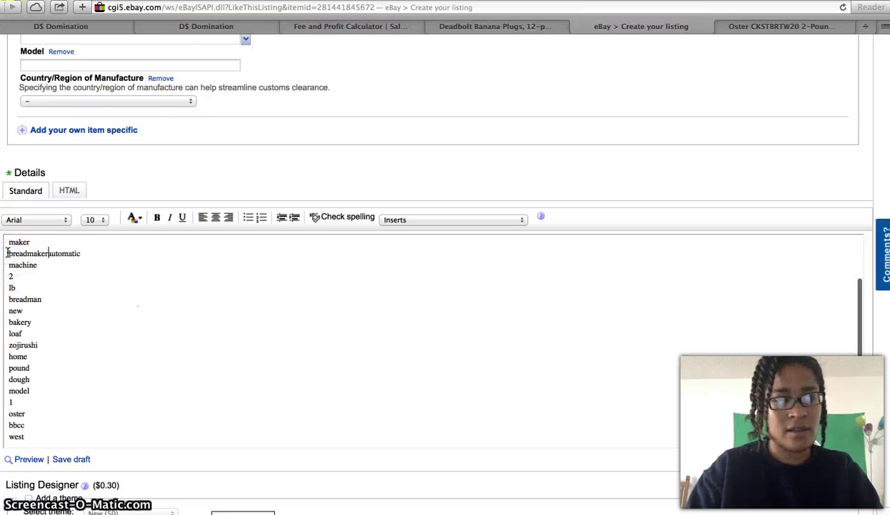
{"action": "left_click", "coordinate": [14, 272]}
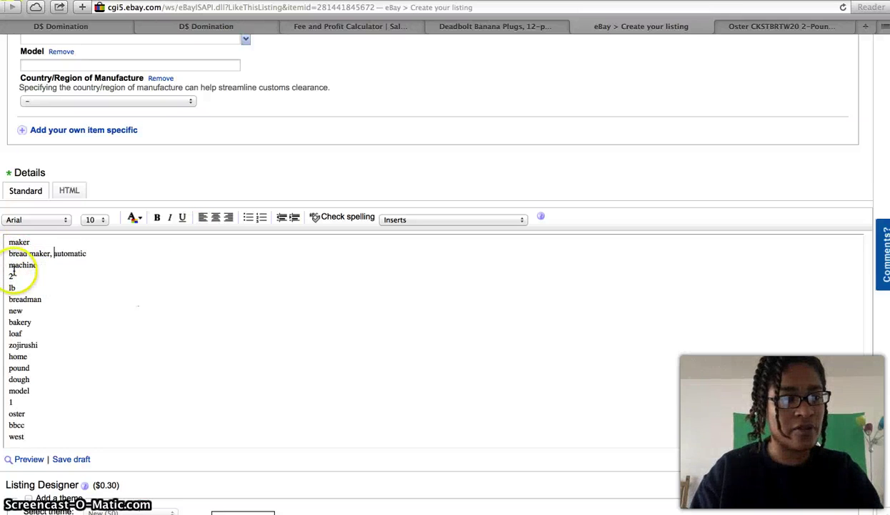
{"action": "key", "text": "BackSpace"}
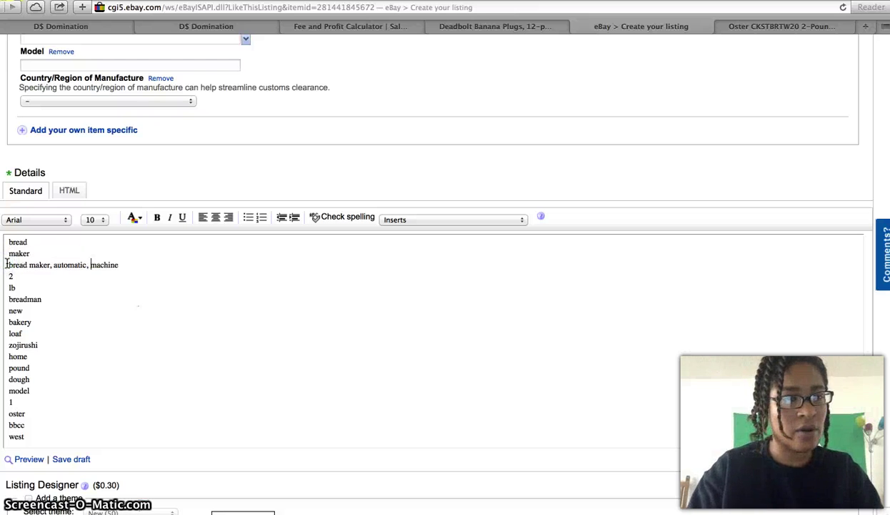
{"action": "left_click", "coordinate": [7, 299]}
{"action": "key", "text": "BackSpace"}
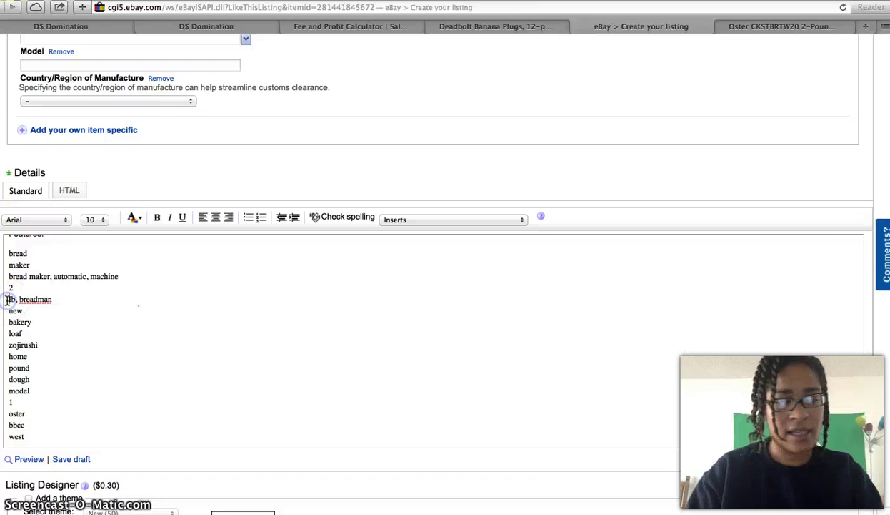
{"action": "key", "text": "BackSpace"}
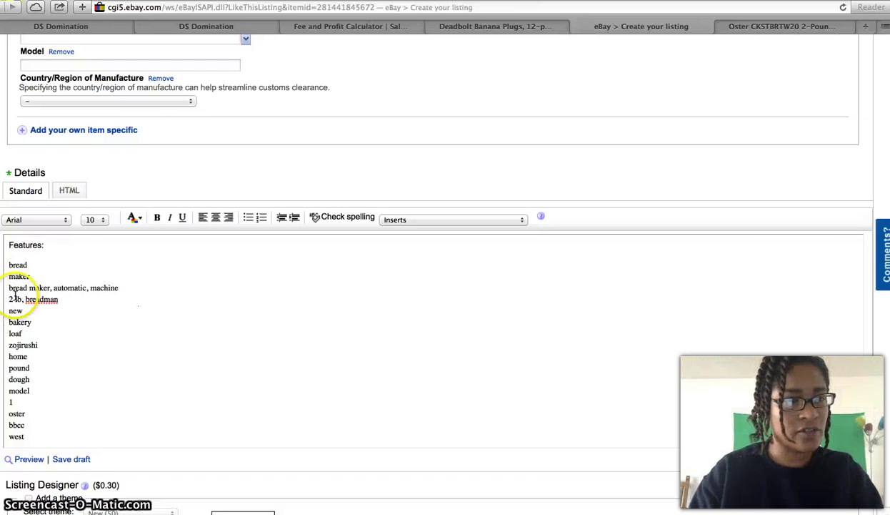
{"action": "key", "text": "BackSpace"}
{"action": "type", "text": ", 2 lb, breadman"}
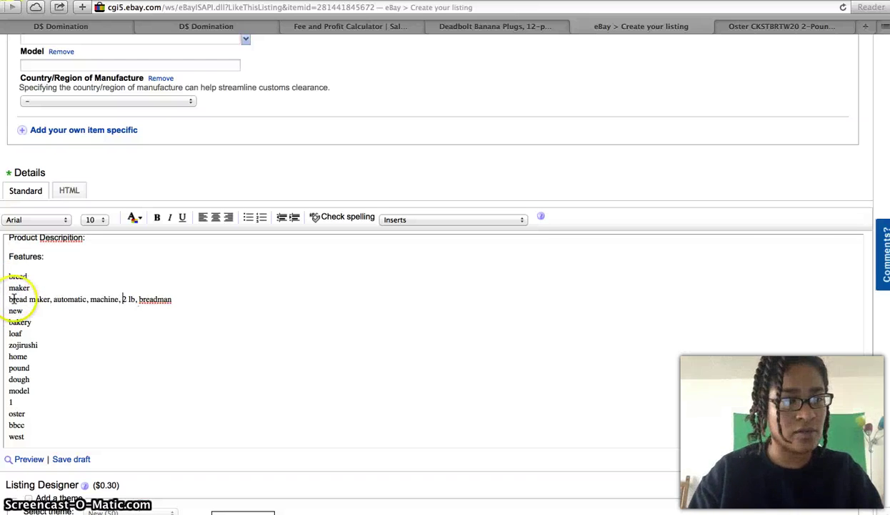
- Split "breadman" into "bread man" and append "new, bakery, loaf" to the comma-separated keyword line
{"action": "left_click", "coordinate": [8, 322]}
{"action": "key", "text": "BackSpace"}
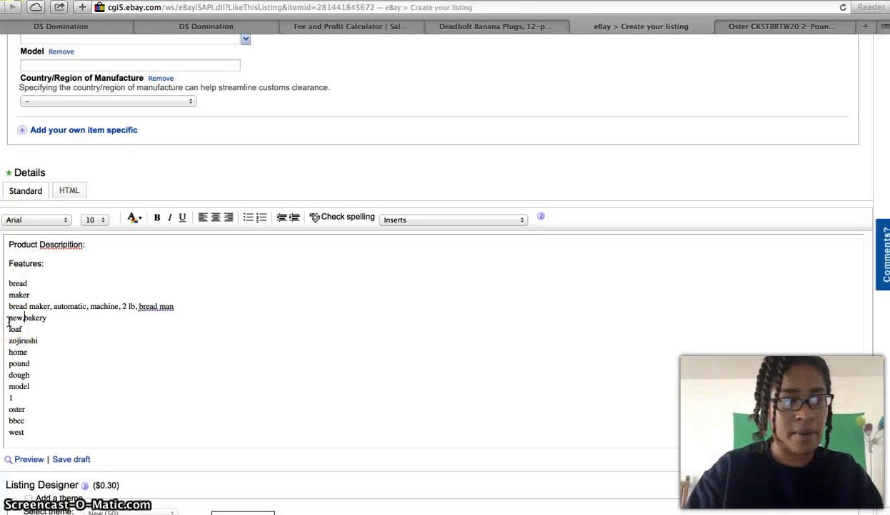
{"action": "type", "text": ","}
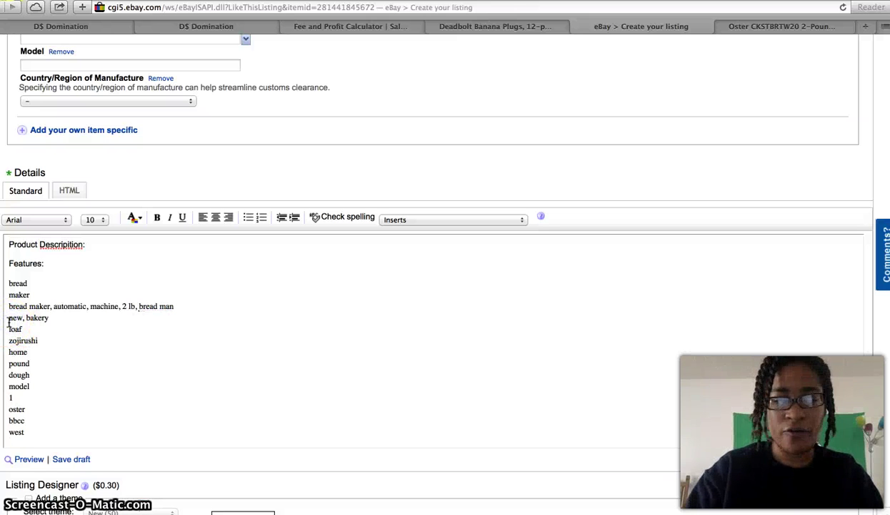
{"action": "left_click", "coordinate": [8, 325]}
{"action": "key", "text": "BackSpace"}
{"action": "left_click", "coordinate": [8, 320]}
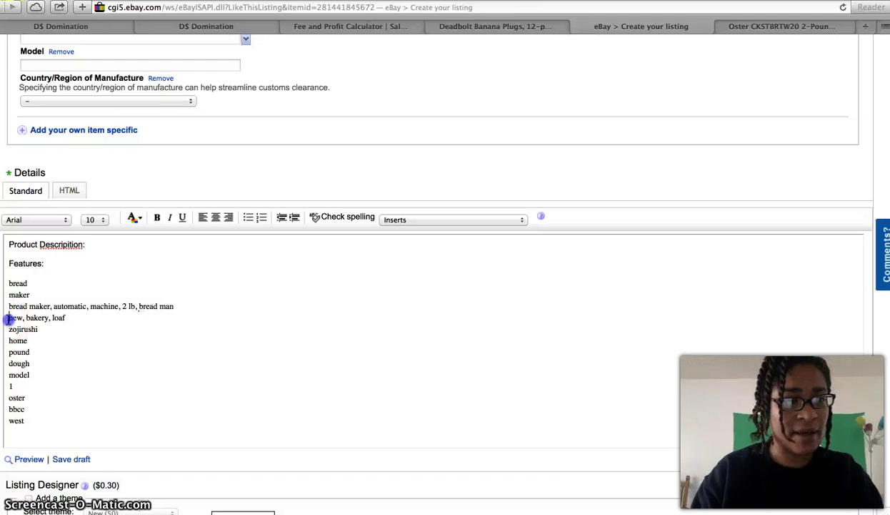
{"action": "key", "text": "BackSpace"}
- Remove the keyword "zojirushi" from the details and append "home, pound" to the comma-separated keyword line
{"action": "left_click", "coordinate": [8, 319]}
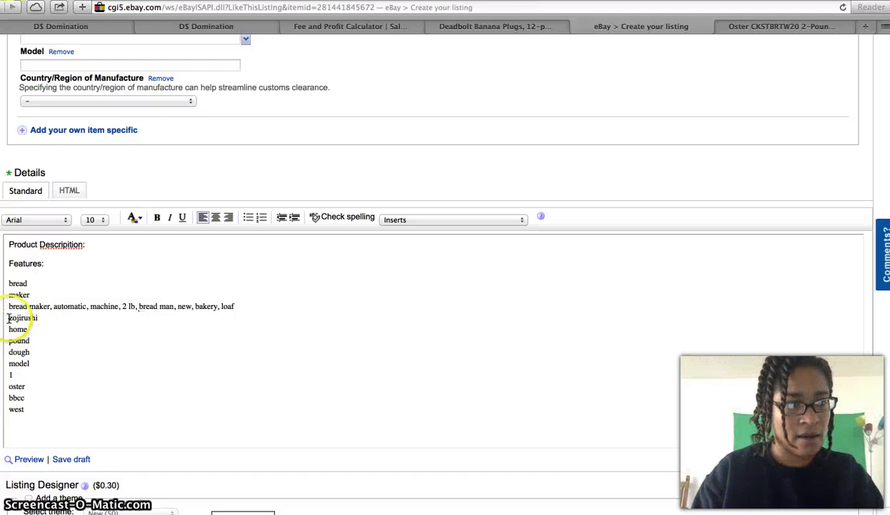
{"action": "key", "text": "BackSpace"}
{"action": "left_click", "coordinate": [10, 330]}
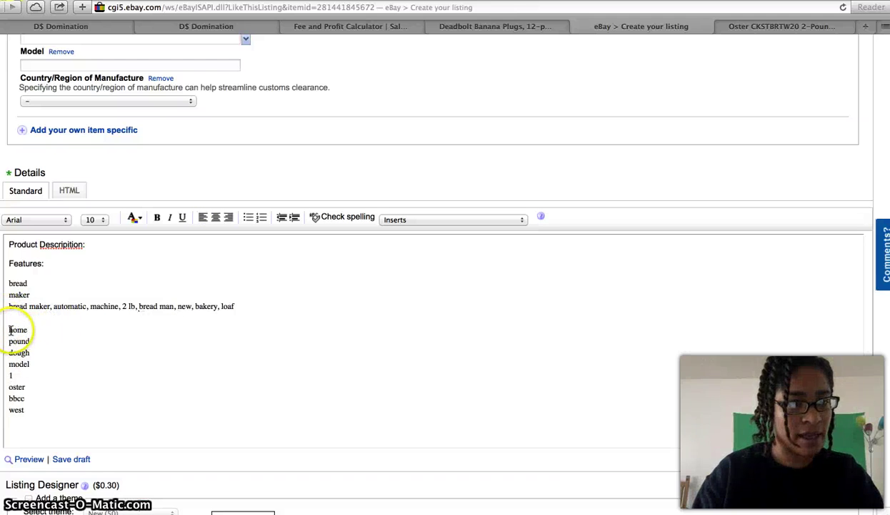
{"action": "key", "text": "BackSpace"}
{"action": "key", "text": "BackSpace"}
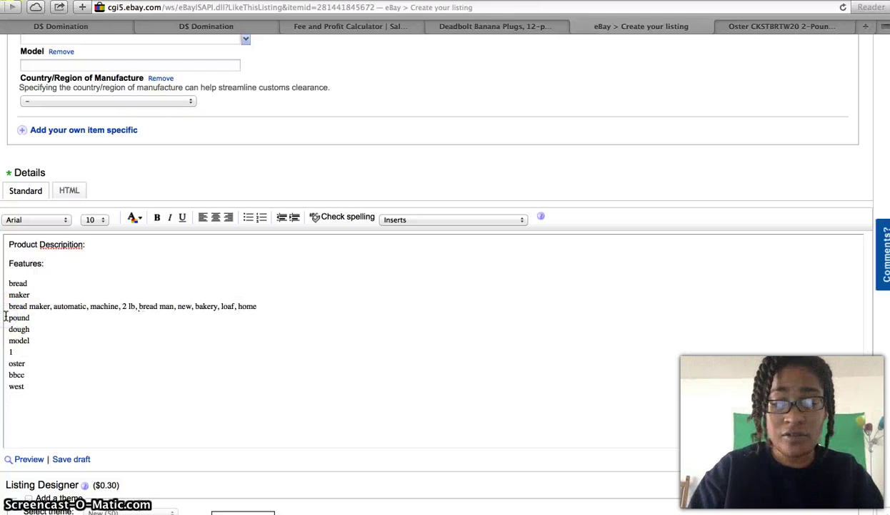
{"action": "left_click", "coordinate": [10, 320]}
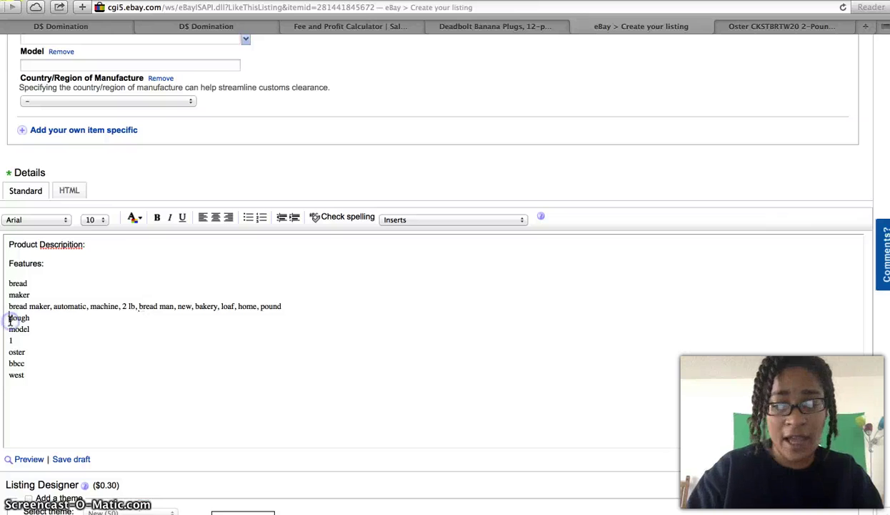
- Add "Dough Loaf Bake" to the end of the listing title
{"action": "left_click", "coordinate": [108, 221]}
{"action": "scroll", "coordinate": [109, 221], "scroll_direction": "up", "scroll_amount": 10}
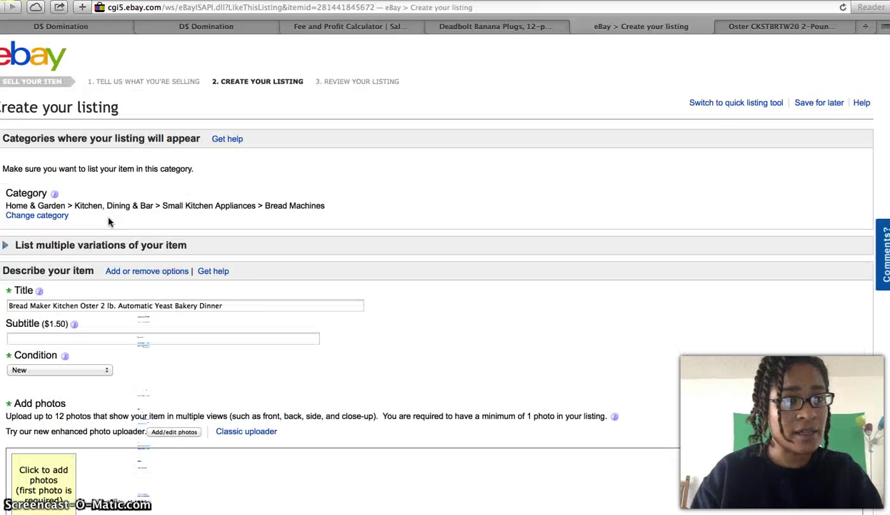
{"action": "left_click", "coordinate": [241, 304]}
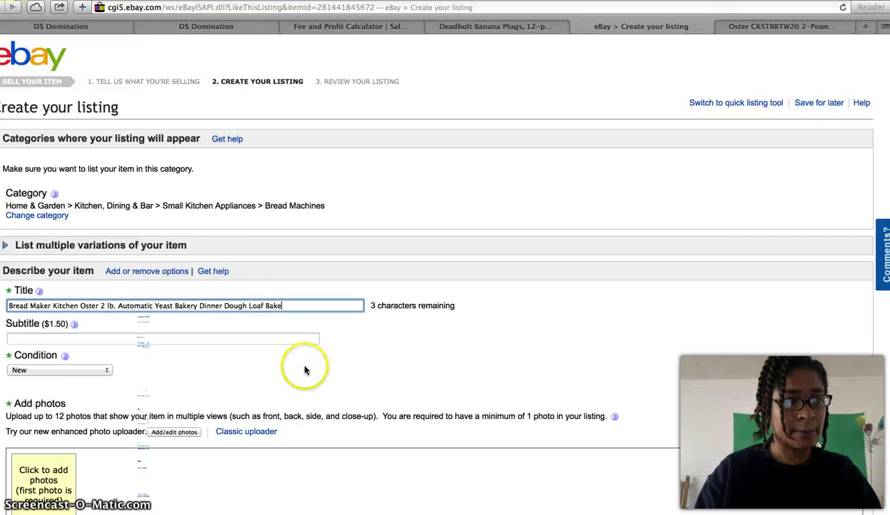
- Append "dough, model" to the keyword line in the details and make the "Product Descripition:" and "Features:" headings bold
{"action": "scroll", "coordinate": [305, 323], "scroll_direction": "down", "scroll_amount": 20}
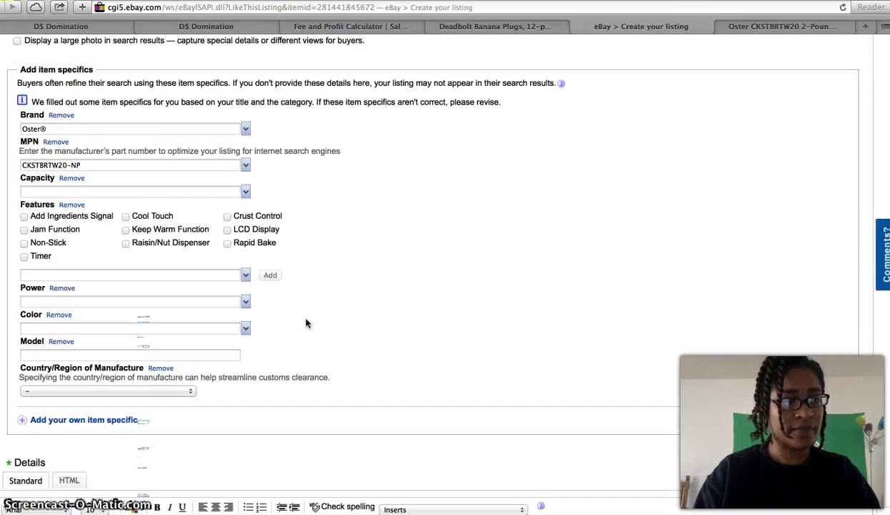
{"action": "left_click", "coordinate": [8, 344]}
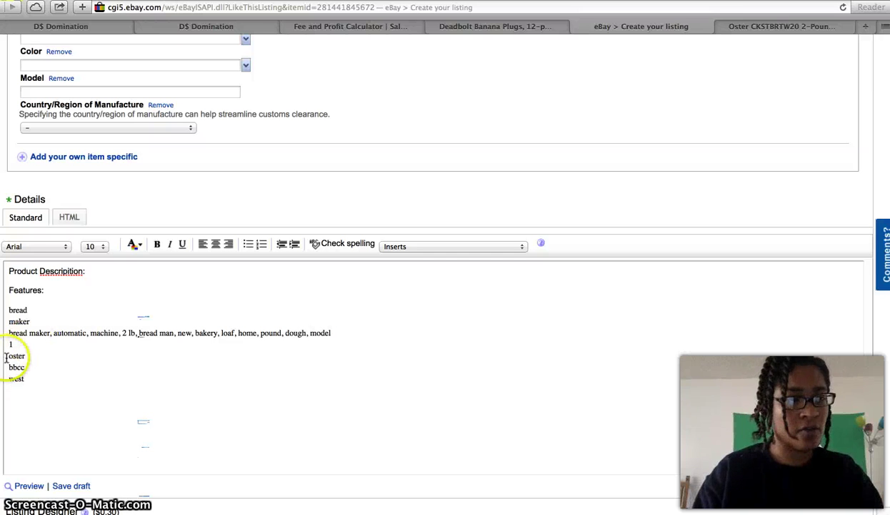
{"action": "double_click", "coordinate": [22, 269]}
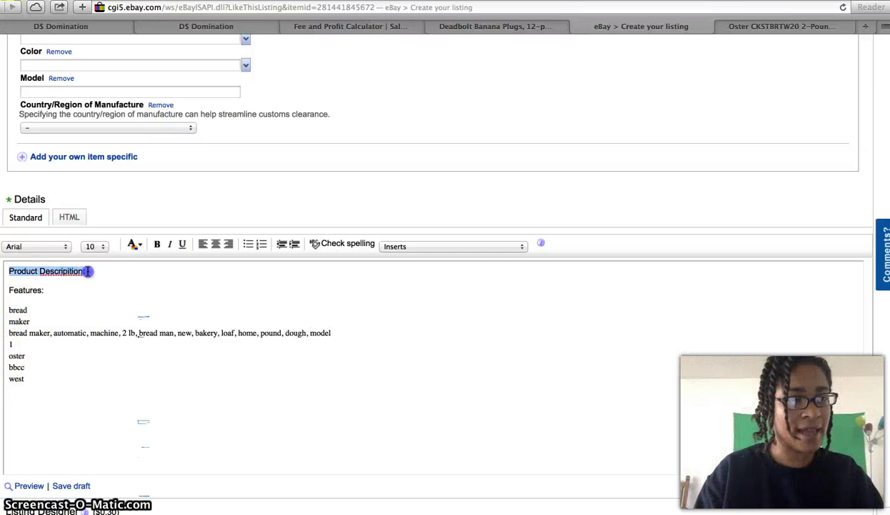
{"action": "left_click", "coordinate": [159, 245]}
{"action": "left_click", "coordinate": [162, 245]}
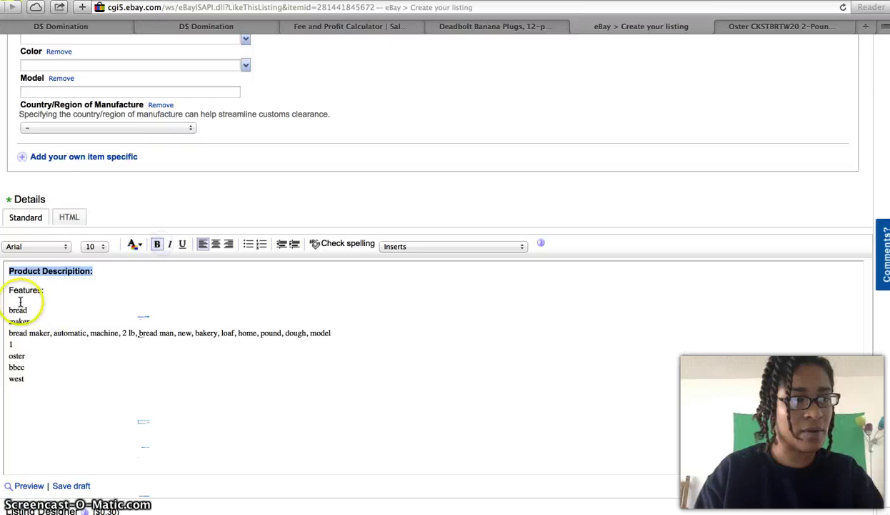
{"action": "left_click_drag", "start_coordinate": [9, 289], "coordinate": [43, 290]}
{"action": "left_click", "coordinate": [154, 245]}
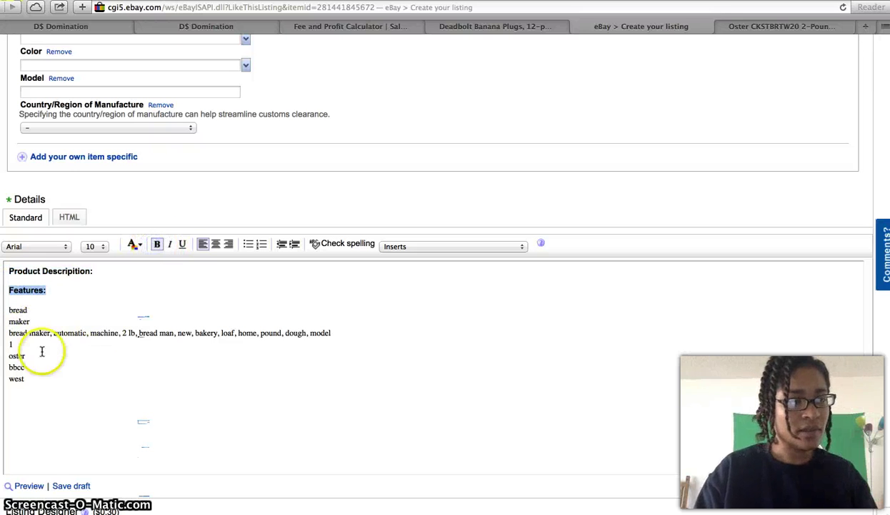
- Remove "1" and "bbcc", end the keyword line with "model, oater, west", and join "bread, maker," to its beginning
{"action": "left_click", "coordinate": [9, 350]}
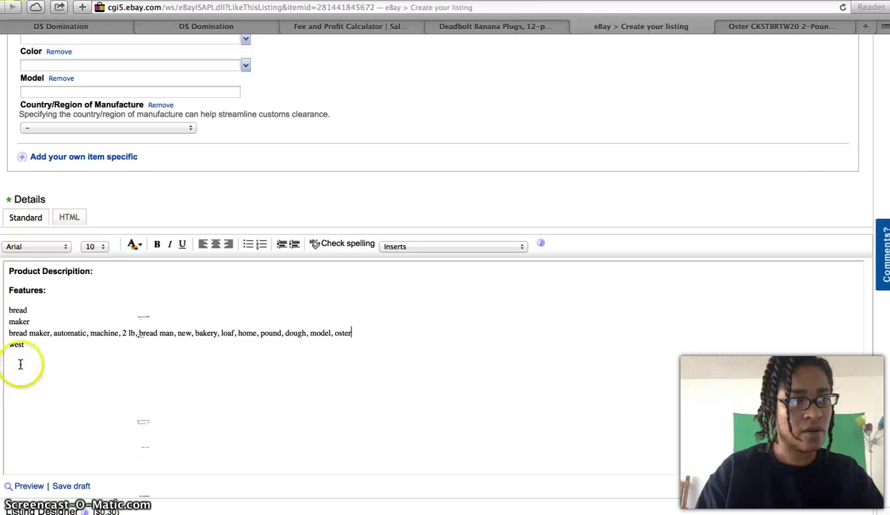
{"action": "left_click", "coordinate": [10, 343]}
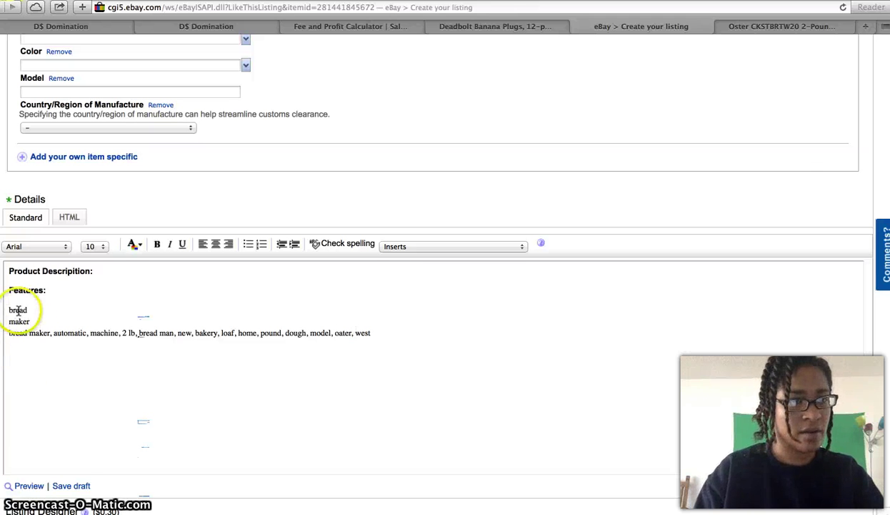
{"action": "left_click", "coordinate": [9, 331]}
{"action": "key", "text": "BackSpace"}
{"action": "type", "text": ","}
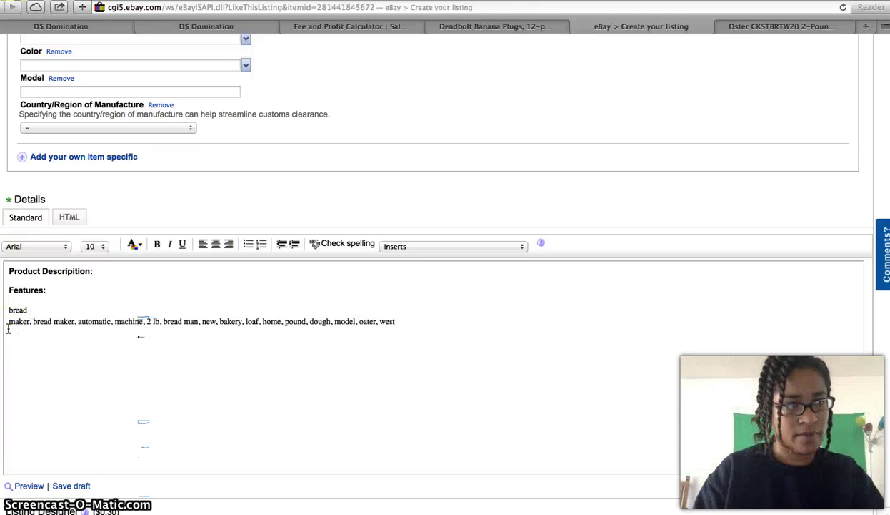
{"action": "key", "text": "BackSpace"}
{"action": "type", "text": ","}
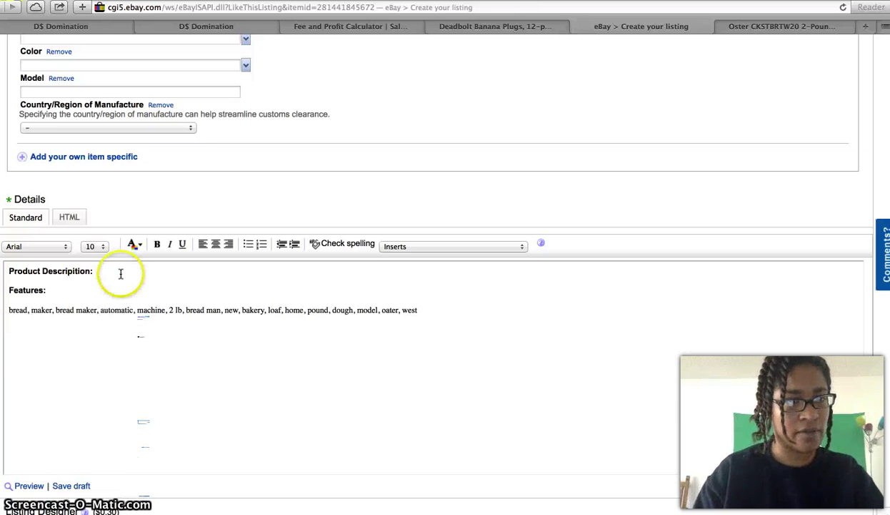
- Add a custom item specific named "Use" with the value "Bread Maker Kitchen" and save it
{"action": "scroll", "coordinate": [120, 275], "scroll_direction": "up", "scroll_amount": 5}
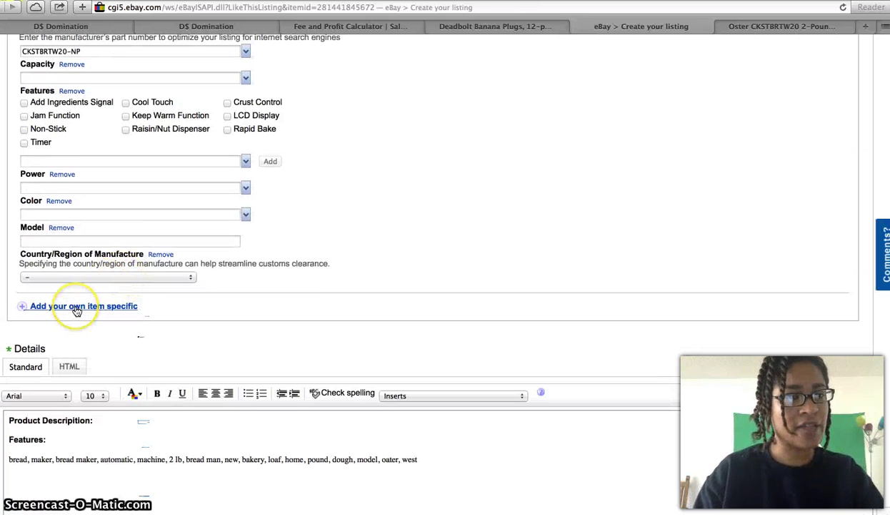
{"action": "left_click", "coordinate": [76, 307]}
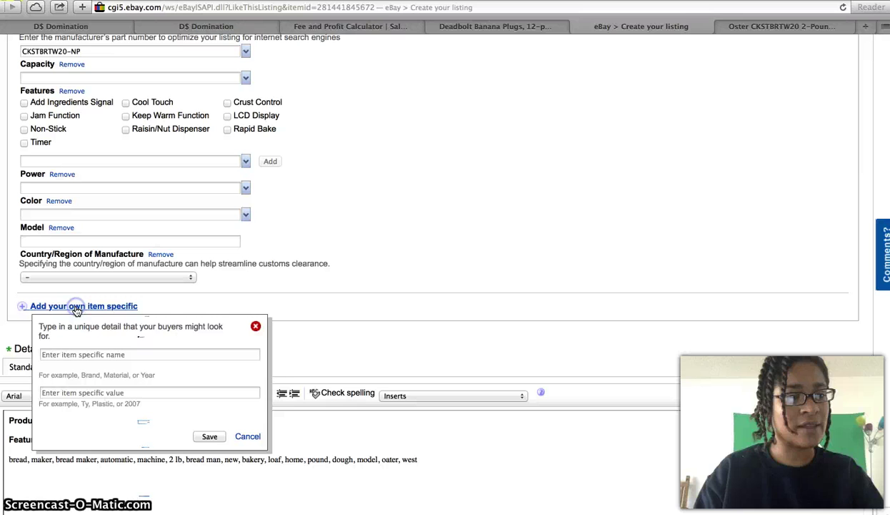
{"action": "left_click", "coordinate": [61, 355]}
{"action": "type", "text": "Use"}
{"action": "key", "text": "Tab"}
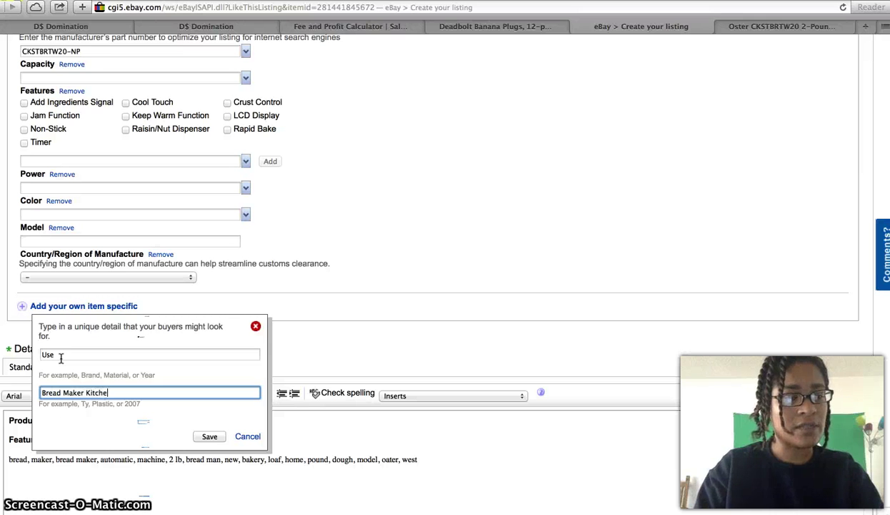
{"action": "left_click", "coordinate": [209, 436]}
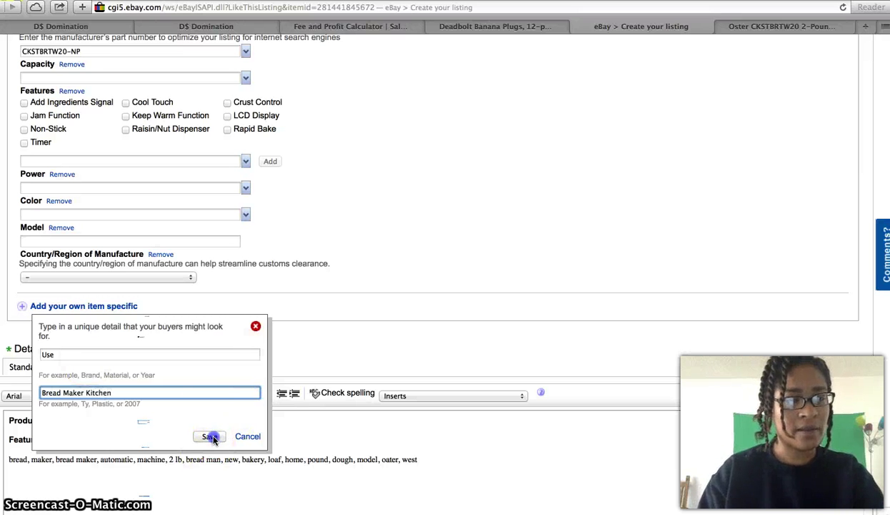
- Switch to the D$ Domination eBay image resizer and upload the Bread_Maker_Kitchen image from the Desktop with the seller's eBay username
{"action": "scroll", "coordinate": [334, 365], "scroll_direction": "up", "scroll_amount": 10}
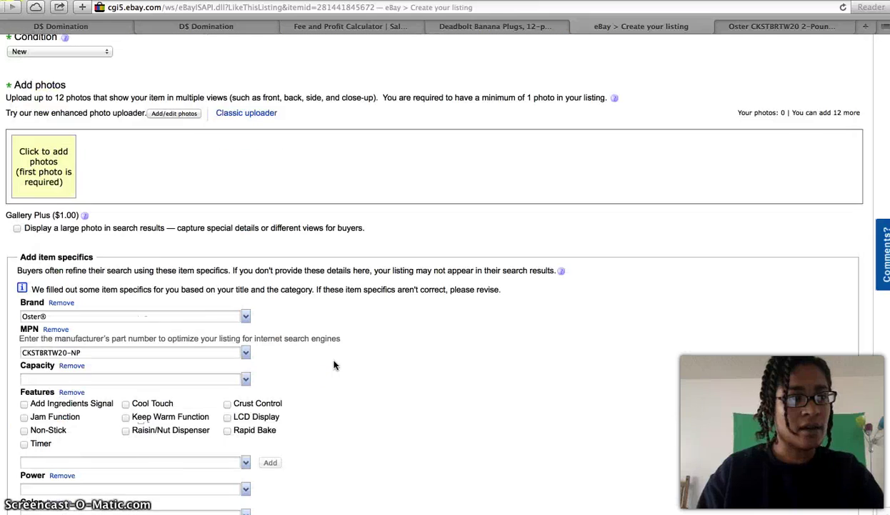
{"action": "scroll", "coordinate": [334, 365], "scroll_direction": "up", "scroll_amount": 3}
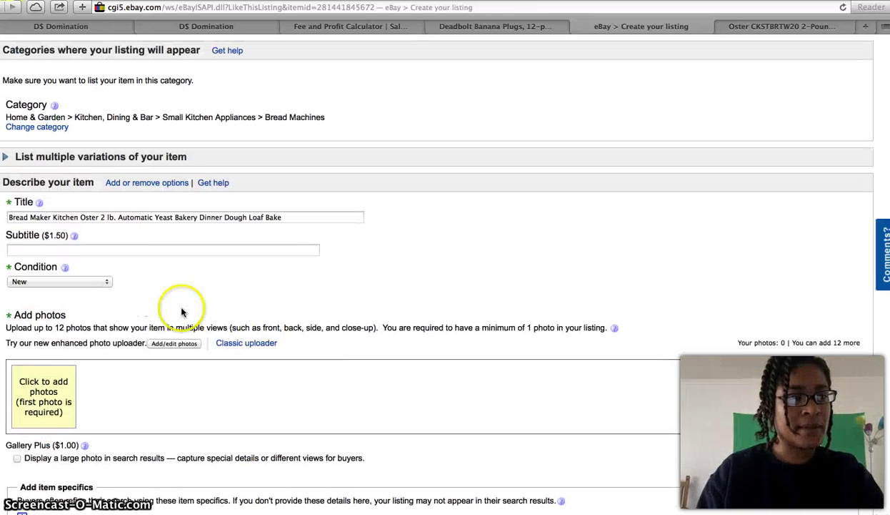
{"action": "left_click", "coordinate": [207, 26]}
{"action": "scroll", "coordinate": [361, 299], "scroll_direction": "down", "scroll_amount": 5}
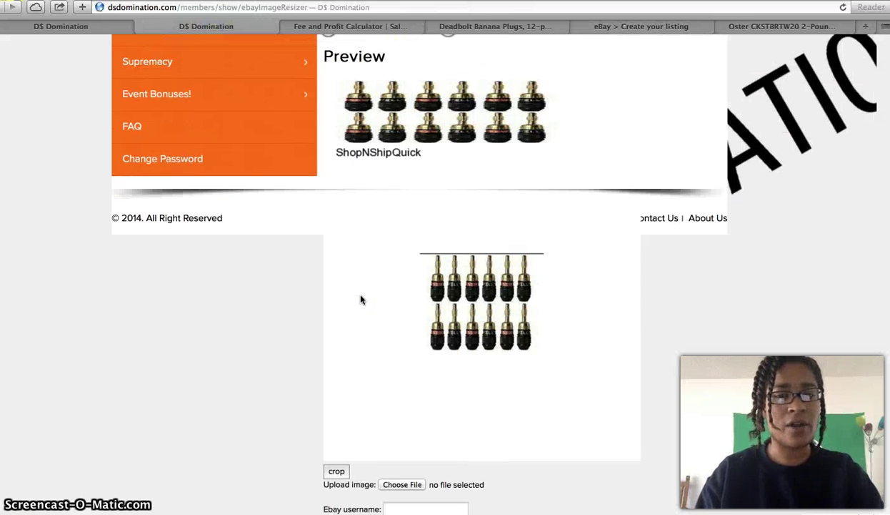
{"action": "left_click", "coordinate": [400, 485]}
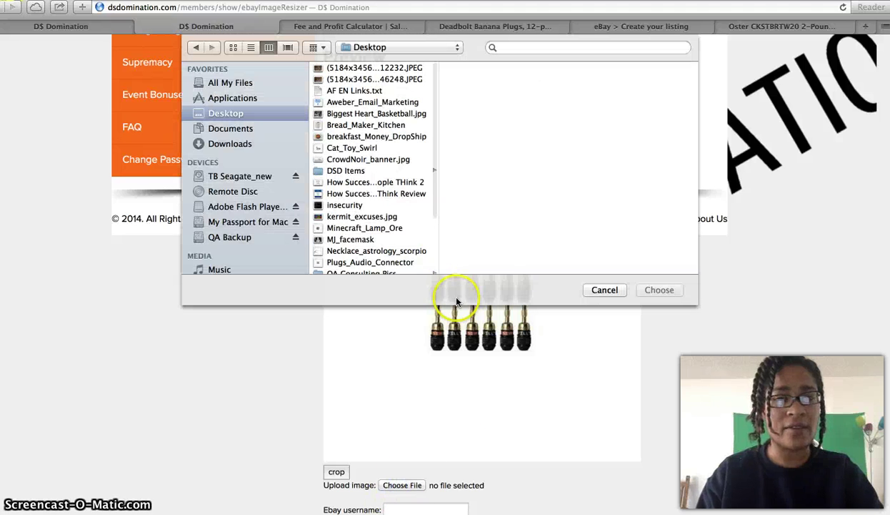
{"action": "left_click", "coordinate": [358, 126]}
{"action": "left_click", "coordinate": [659, 290]}
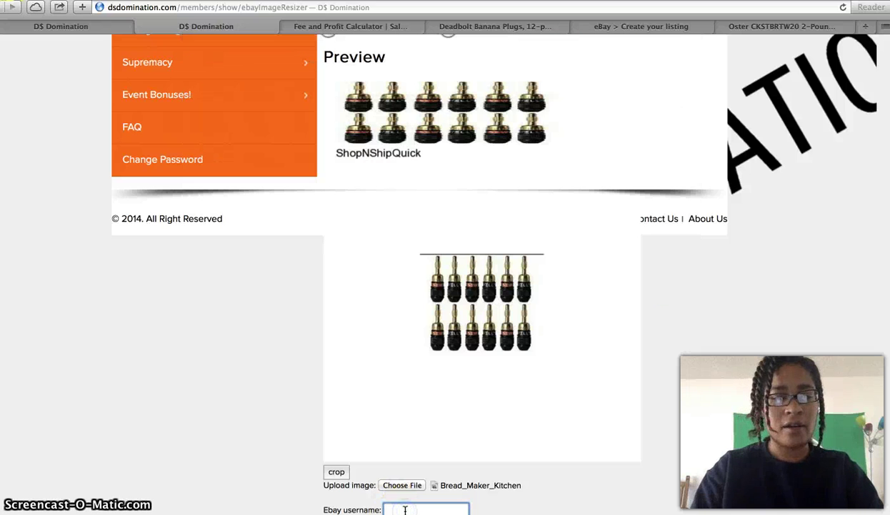
{"action": "key", "text": "Return"}
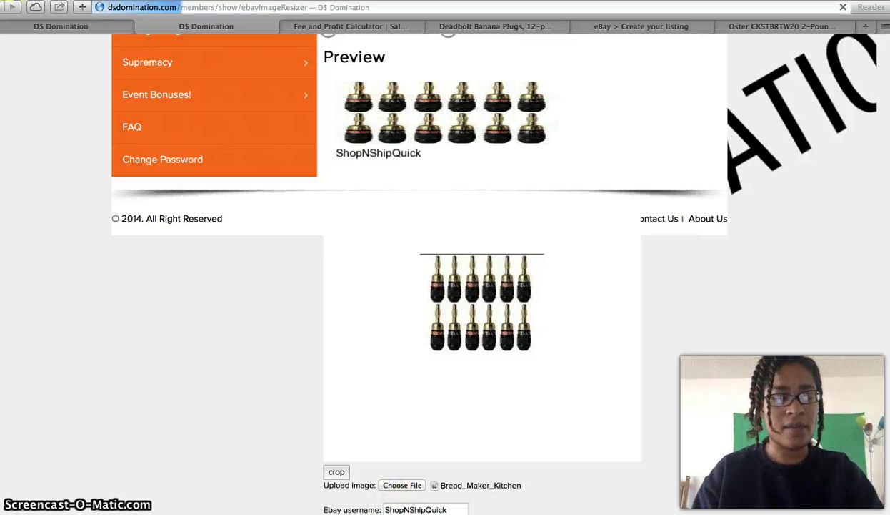
{"action": "scroll", "coordinate": [351, 357], "scroll_direction": "down", "scroll_amount": 10}
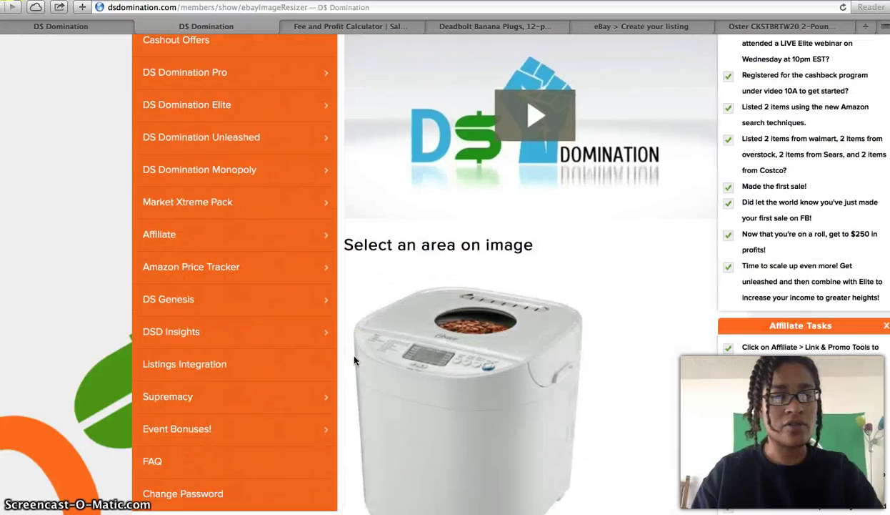
- Set the crop area around the whole bread maker in the uploaded image and crop it
{"action": "scroll", "coordinate": [355, 360], "scroll_direction": "down", "scroll_amount": 2}
{"action": "left_click_drag", "start_coordinate": [357, 135], "coordinate": [602, 422]}
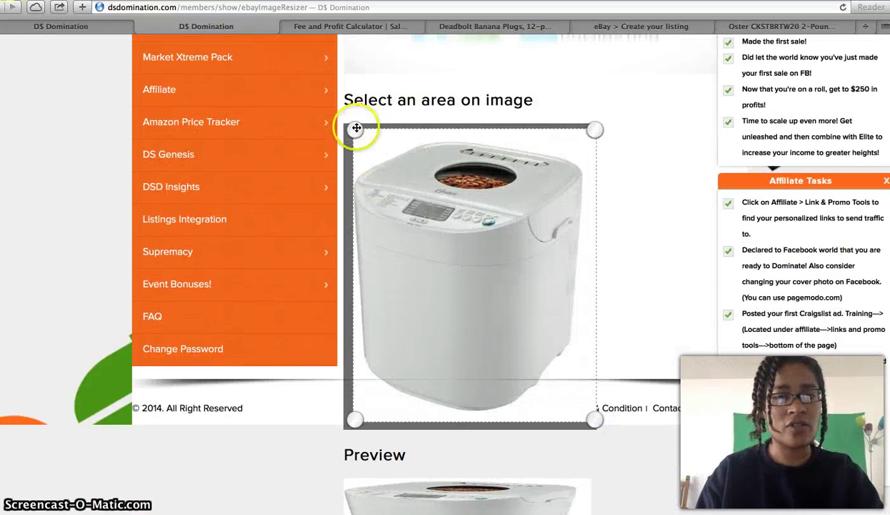
{"action": "left_click_drag", "start_coordinate": [356, 127], "coordinate": [323, 122]}
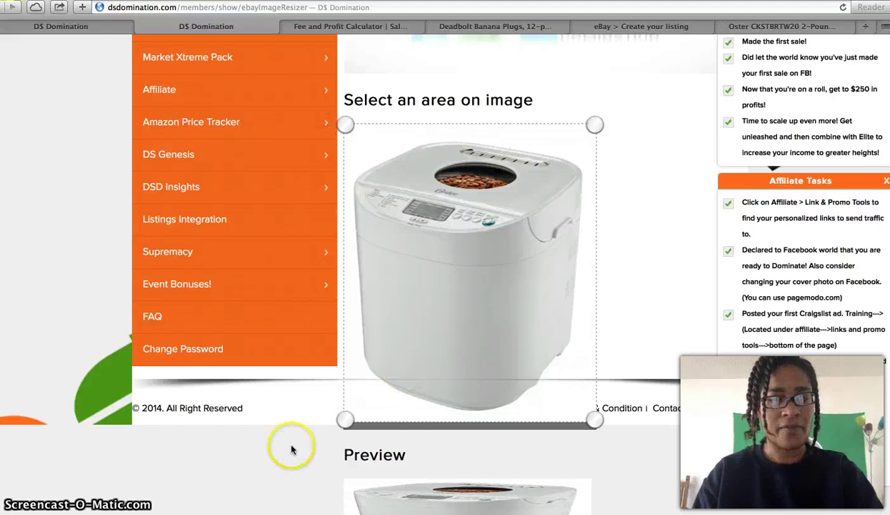
{"action": "scroll", "coordinate": [321, 464], "scroll_direction": "down", "scroll_amount": 2}
{"action": "left_click", "coordinate": [354, 502]}
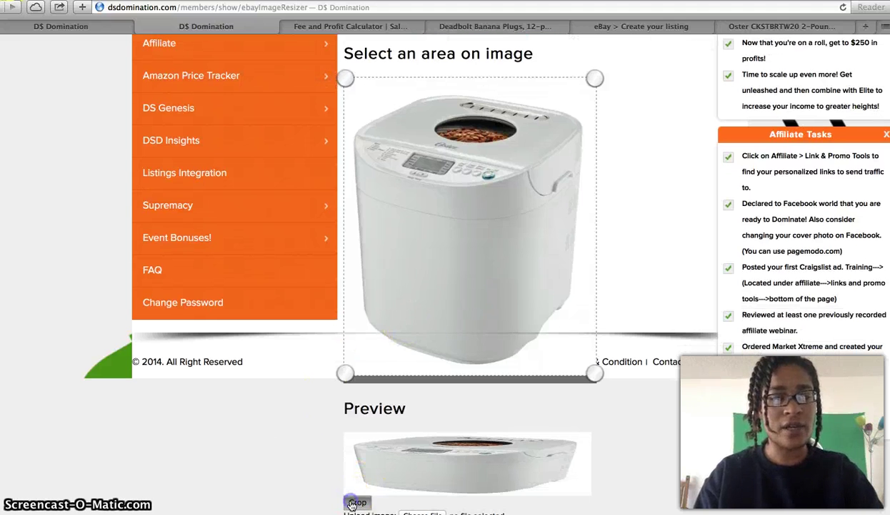
- Save the cropped bread maker image to the Desktop as Bread_Maker_Kitchen, replacing the existing file
{"action": "scroll", "coordinate": [254, 457], "scroll_direction": "down", "scroll_amount": 5}
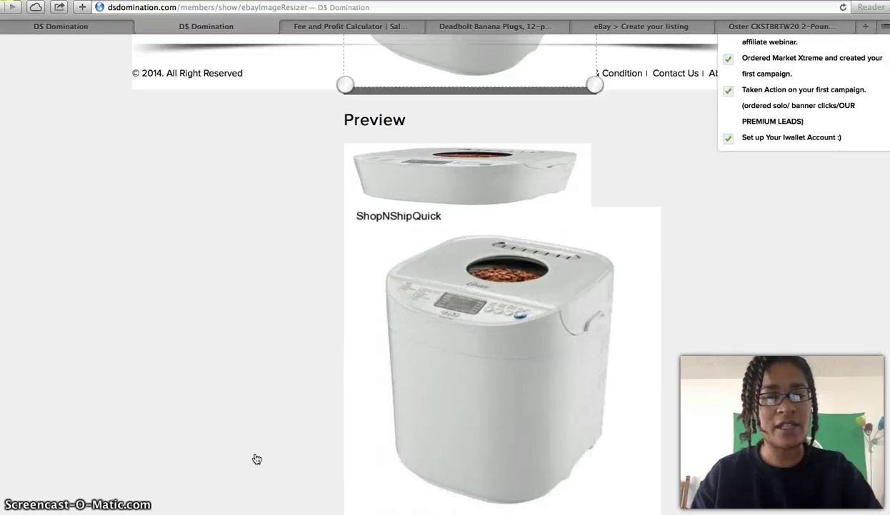
{"action": "scroll", "coordinate": [256, 458], "scroll_direction": "down", "scroll_amount": 2}
{"action": "left_click", "coordinate": [461, 315]}
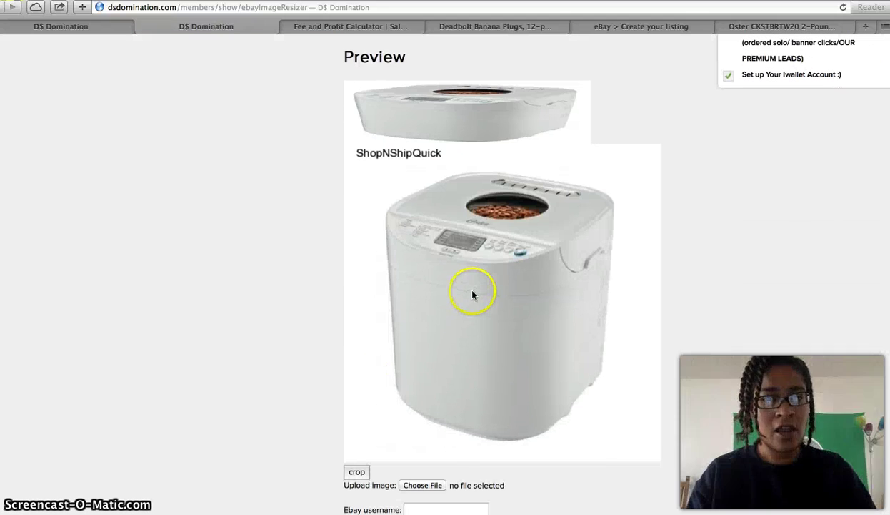
{"action": "right_click", "coordinate": [471, 291]}
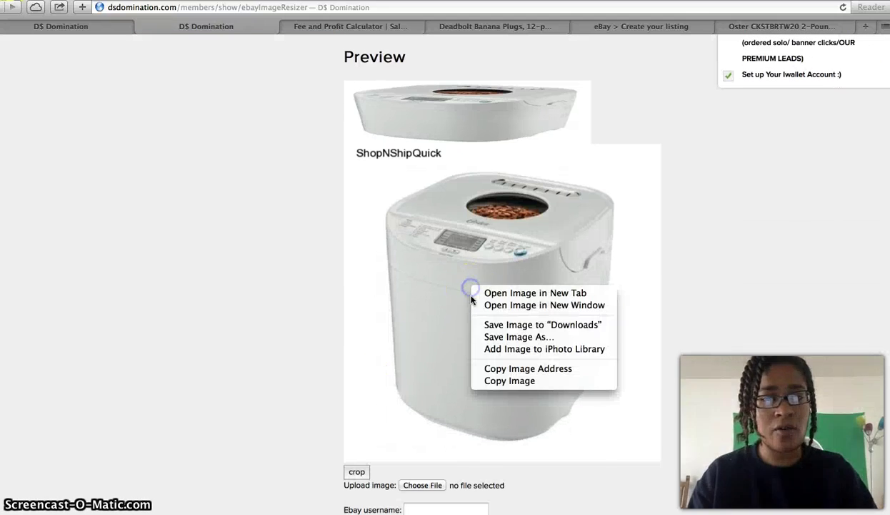
{"action": "left_click", "coordinate": [507, 336]}
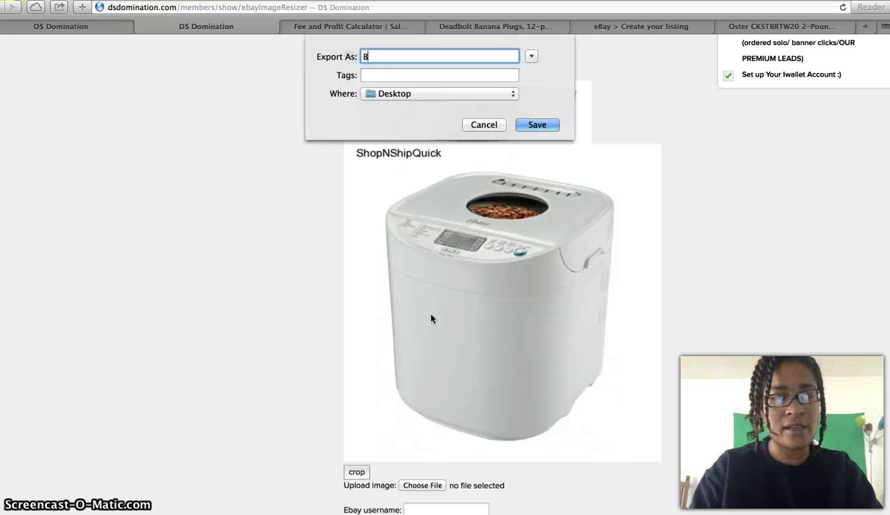
{"action": "type", "text": "Bread Maker"}
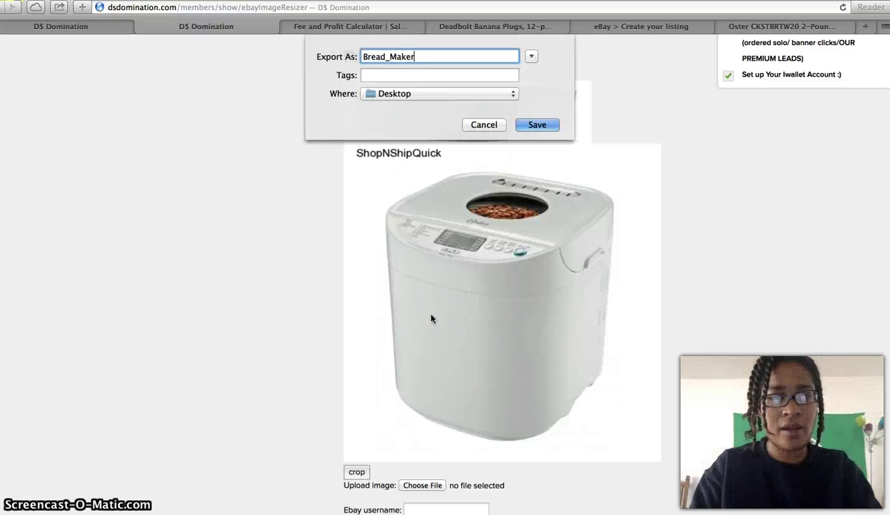
{"action": "type", "text": "_Kitchen"}
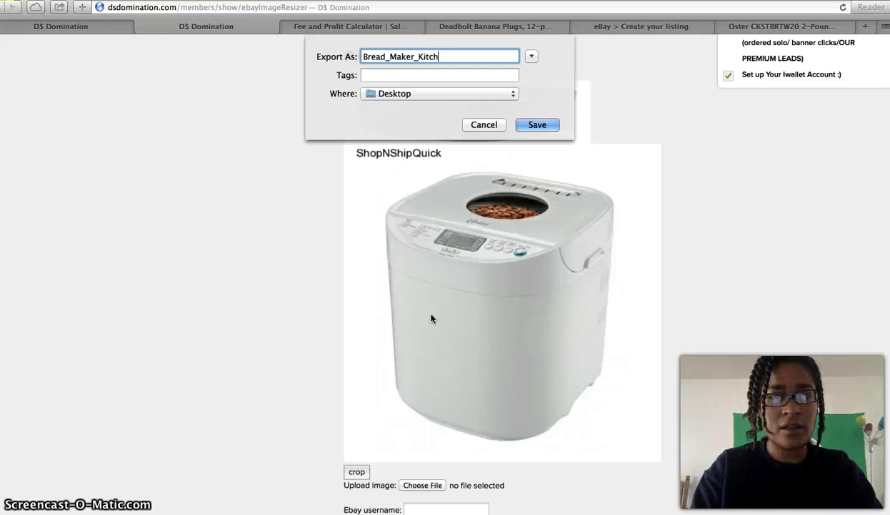
{"action": "left_click", "coordinate": [538, 125]}
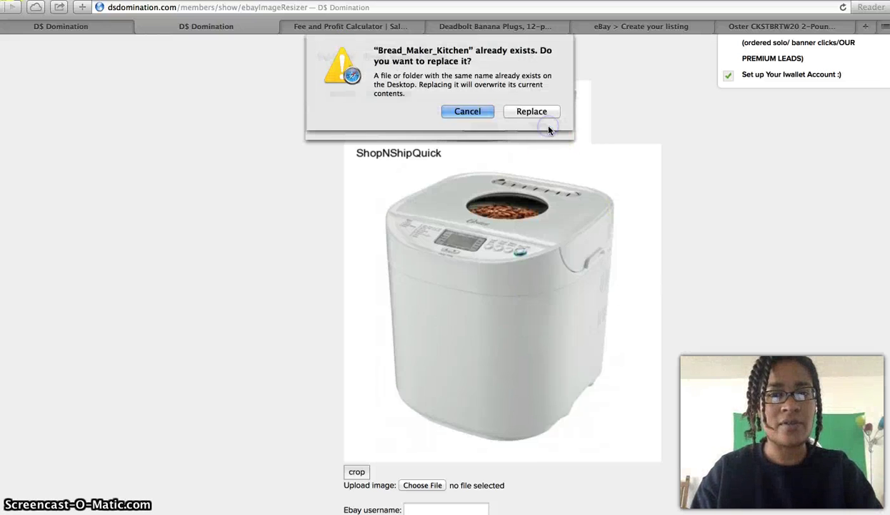
{"action": "left_click", "coordinate": [544, 110]}
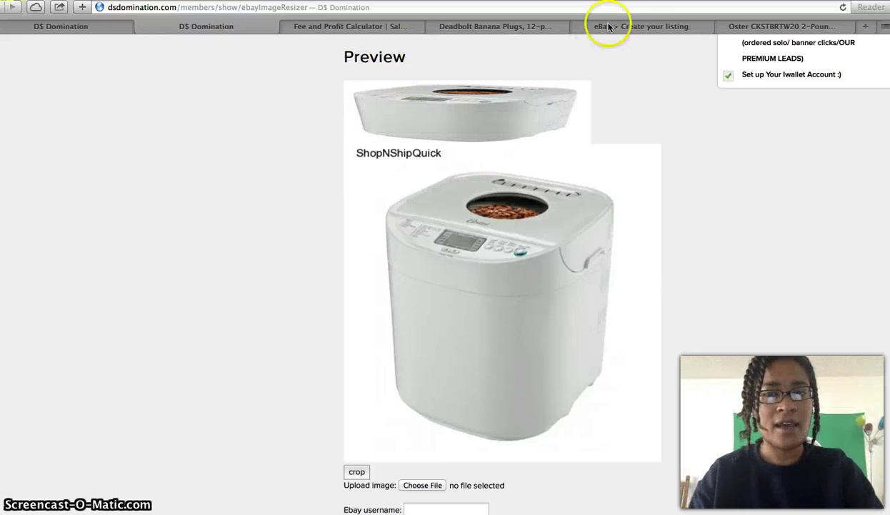
- Switch to the eBay listing form and upload Bread_Maker_Kitchen from the Desktop as the listing's main photo
{"action": "left_click", "coordinate": [640, 26]}
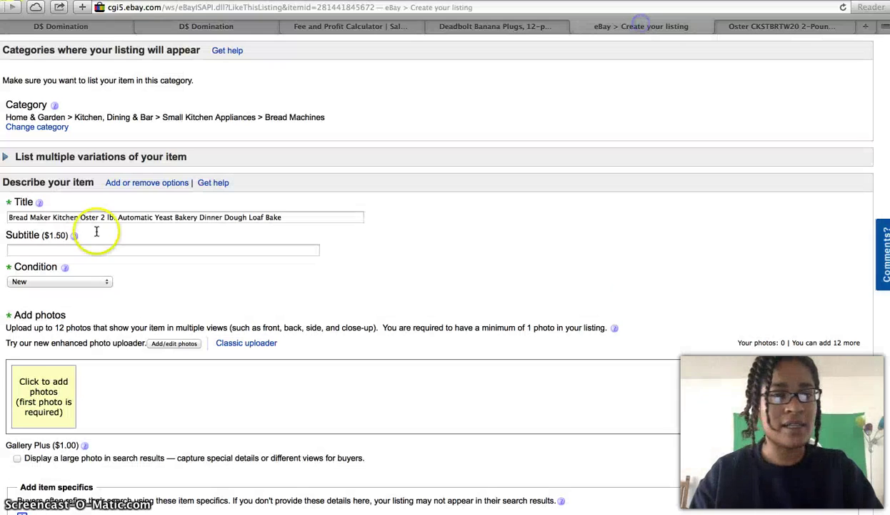
{"action": "left_click", "coordinate": [44, 395]}
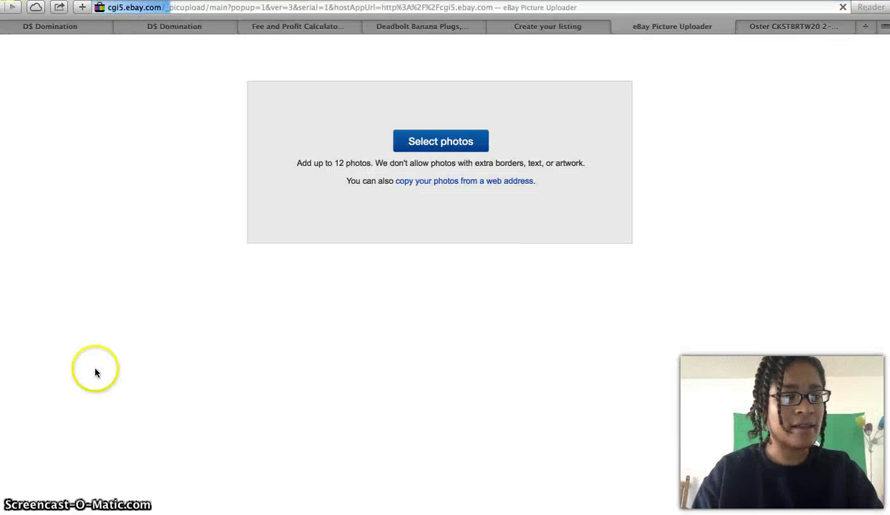
{"action": "left_click", "coordinate": [455, 142]}
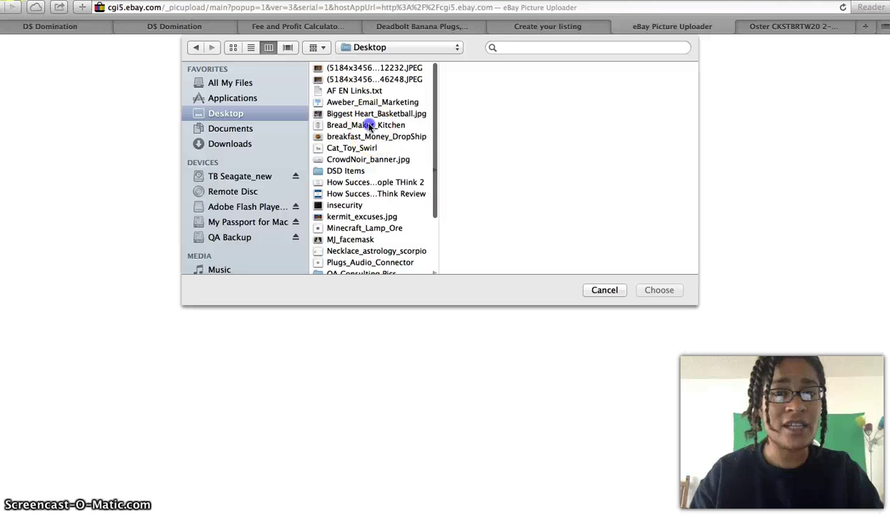
{"action": "left_click", "coordinate": [368, 125]}
{"action": "left_click", "coordinate": [658, 289]}
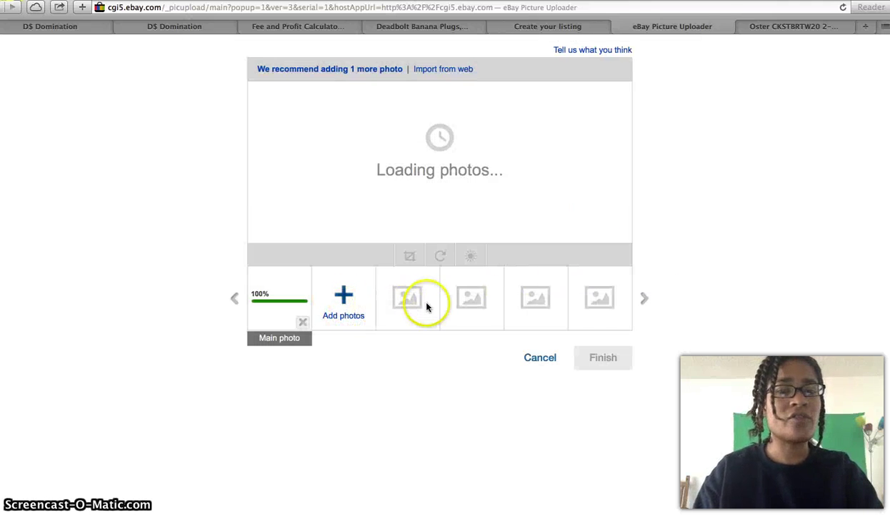
{"action": "left_click", "coordinate": [607, 357]}
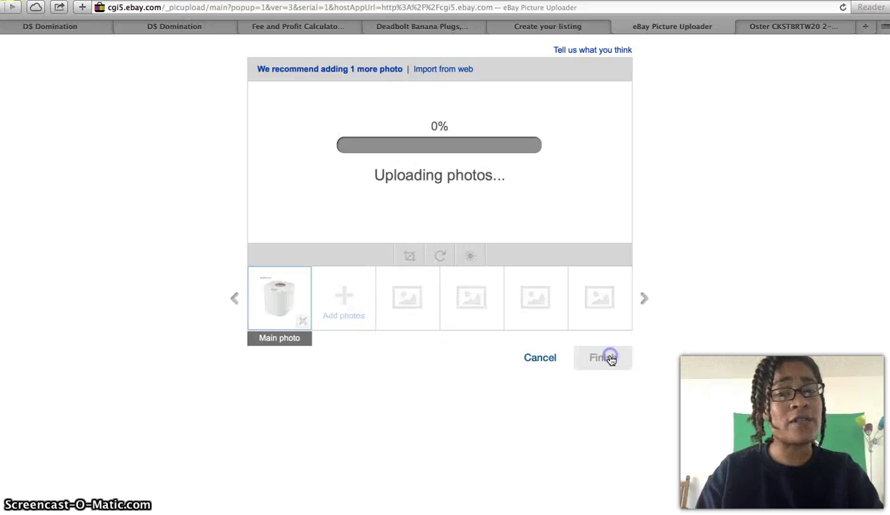
{"action": "left_click", "coordinate": [491, 341]}
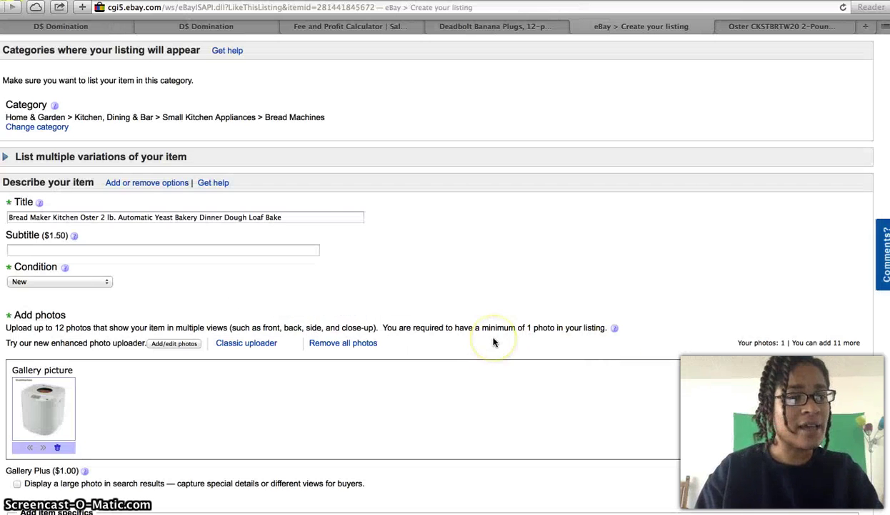
- Remove the MPN field from the listing's item specifics
{"action": "scroll", "coordinate": [493, 342], "scroll_direction": "down", "scroll_amount": 10}
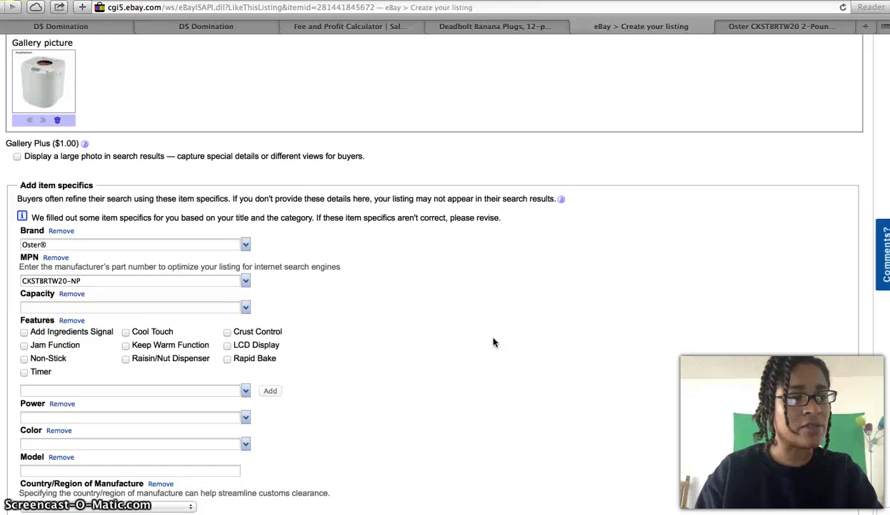
{"action": "scroll", "coordinate": [285, 310], "scroll_direction": "down", "scroll_amount": 15}
{"action": "scroll", "coordinate": [207, 286], "scroll_direction": "up", "scroll_amount": 7}
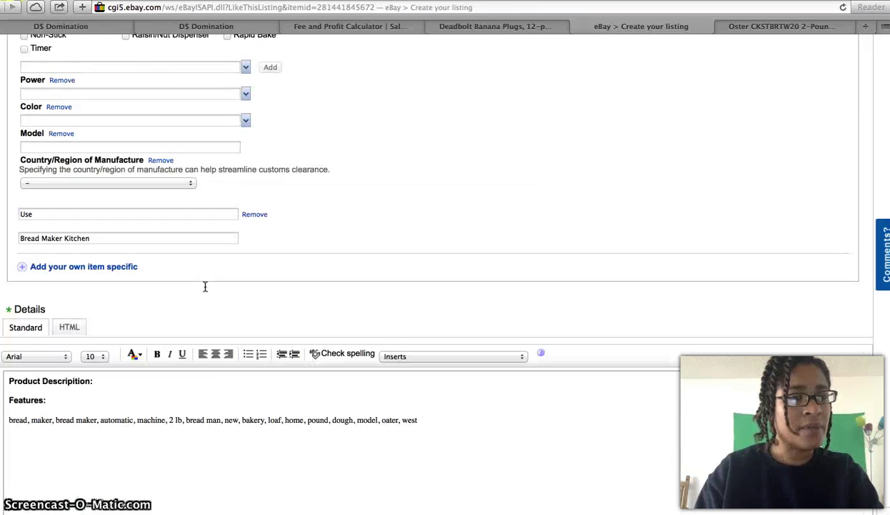
{"action": "scroll", "coordinate": [205, 286], "scroll_direction": "up", "scroll_amount": 5}
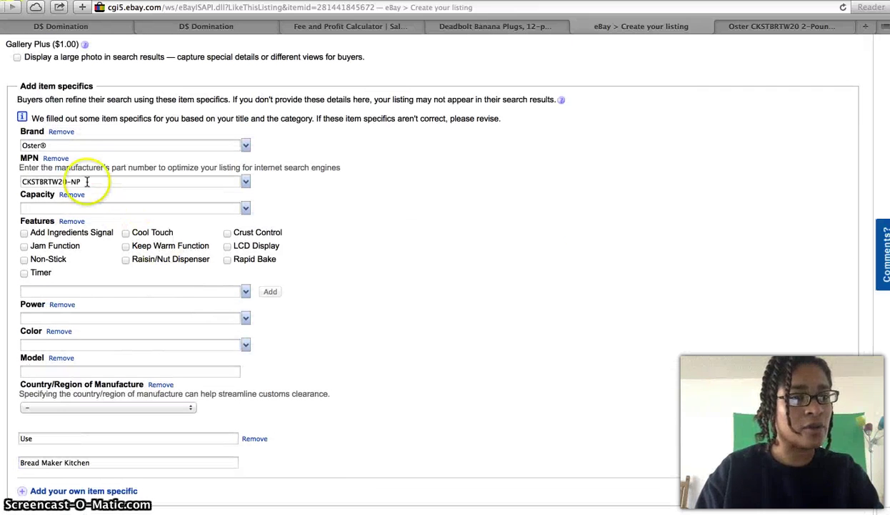
{"action": "left_click", "coordinate": [57, 158]}
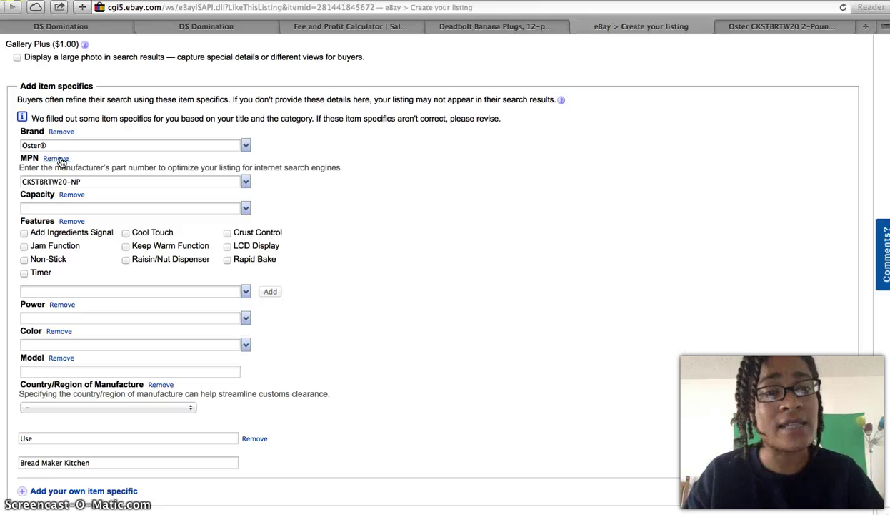
{"action": "left_click", "coordinate": [60, 159]}
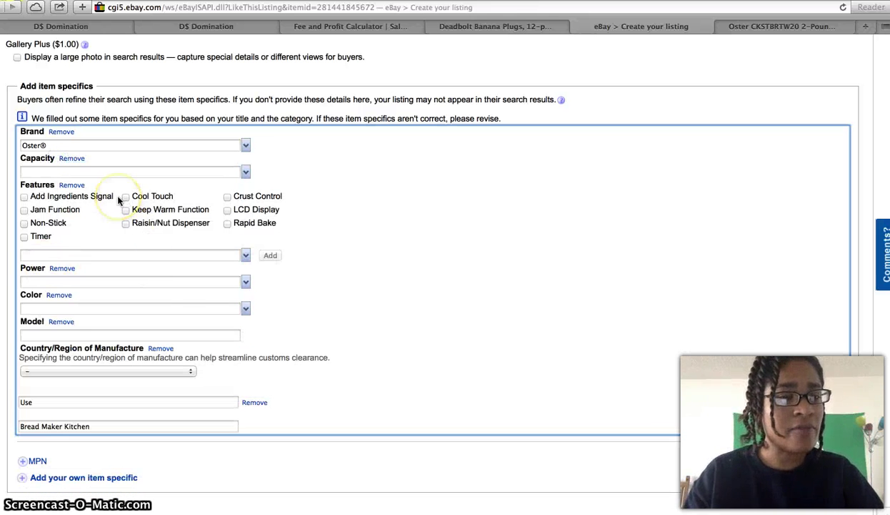
- Set the Color item specific to white
{"action": "scroll", "coordinate": [119, 200], "scroll_direction": "down", "scroll_amount": 3}
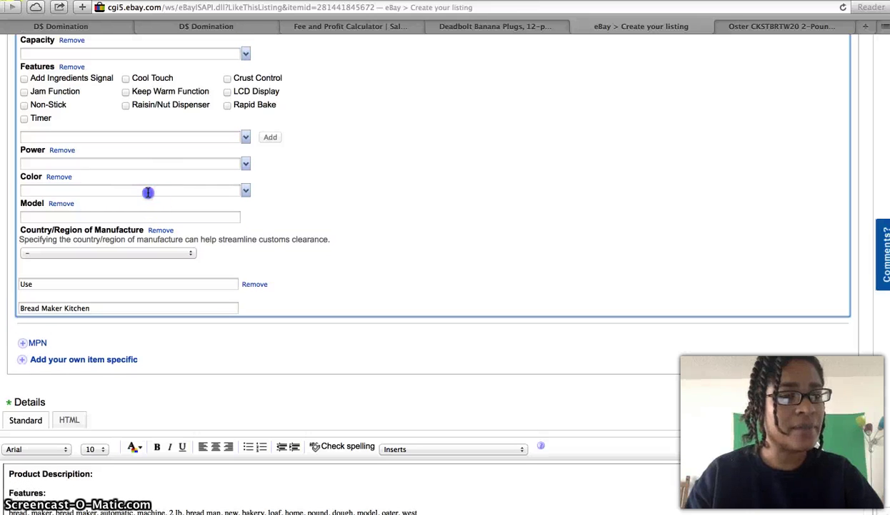
{"action": "left_click", "coordinate": [148, 191]}
{"action": "type", "text": "white"}
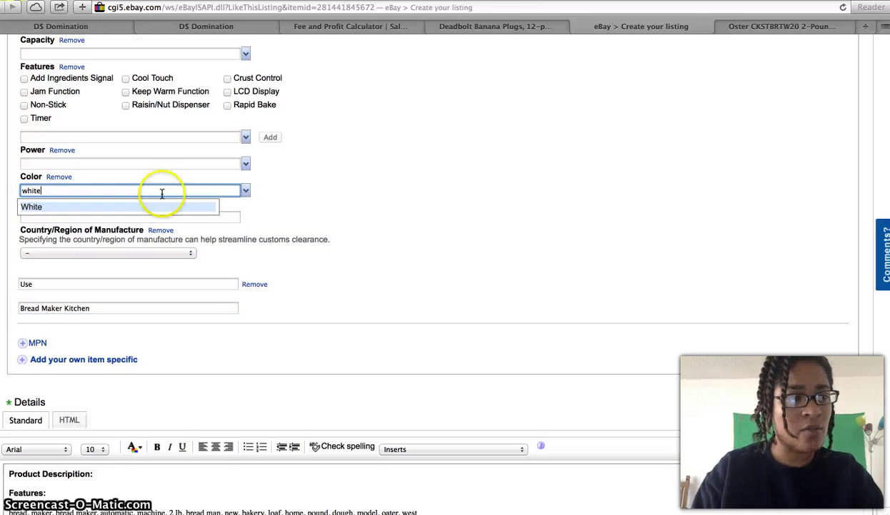
{"action": "key", "text": "Tab"}
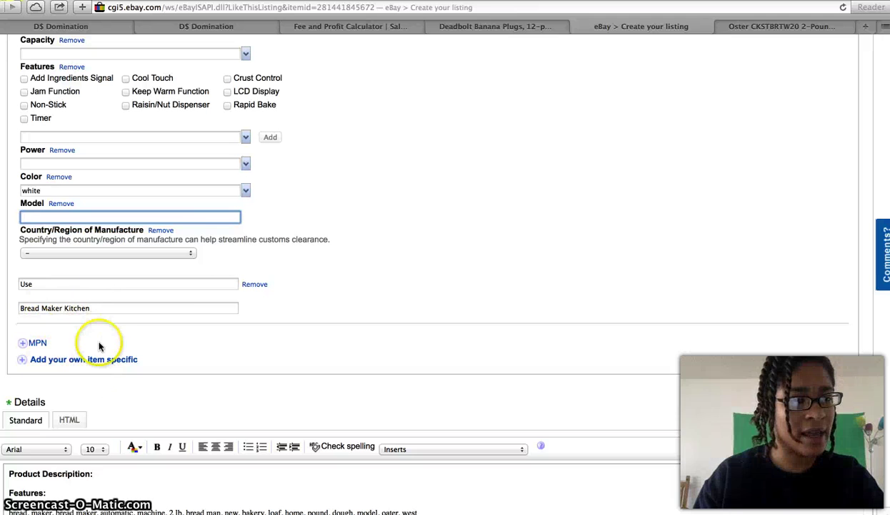
- Copy the feature bullet list from the Amazon Oster breadmaker page and paste it under "Features:" in the eBay listing details
{"action": "scroll", "coordinate": [99, 346], "scroll_direction": "down", "scroll_amount": 5}
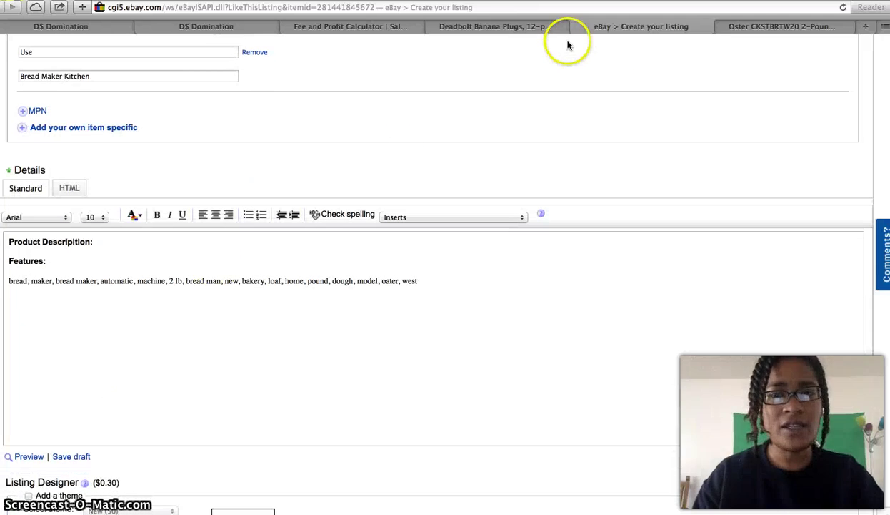
{"action": "left_click", "coordinate": [763, 25]}
{"action": "scroll", "coordinate": [504, 225], "scroll_direction": "down", "scroll_amount": 4}
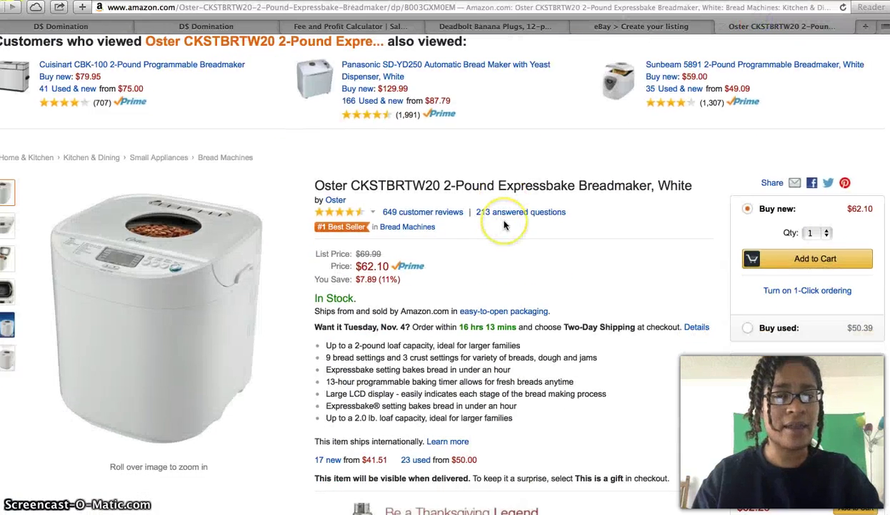
{"action": "left_click_drag", "start_coordinate": [318, 214], "coordinate": [484, 290]}
{"action": "key", "text": "ctrl+c"}
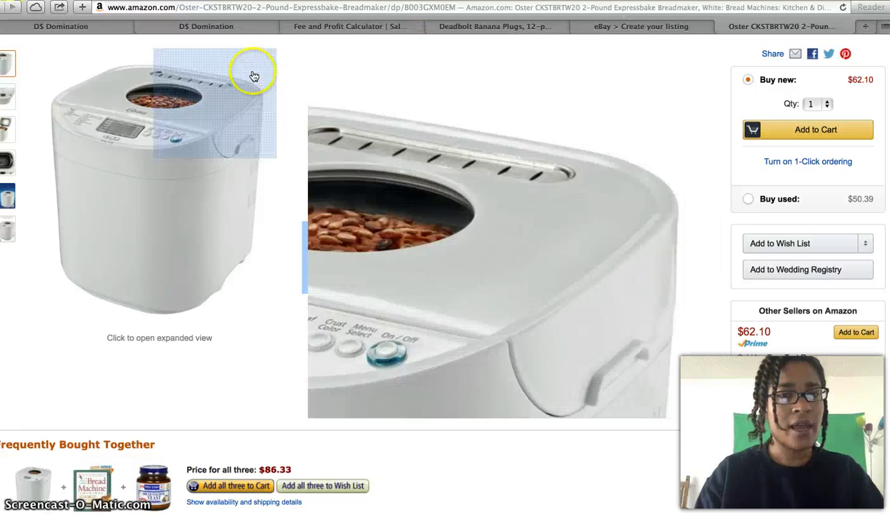
{"action": "left_click", "coordinate": [622, 25]}
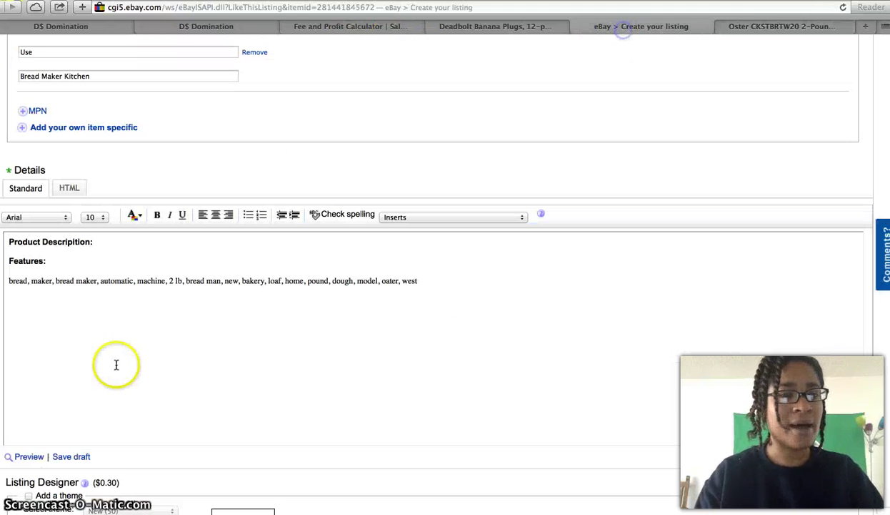
{"action": "left_click", "coordinate": [56, 264]}
{"action": "key", "text": "ctrl+v"}
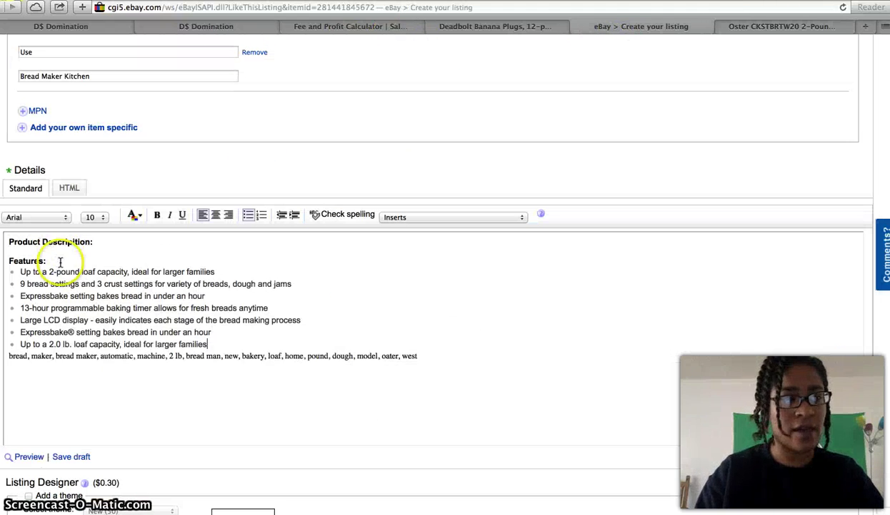
- Copy the first sentence of the Product Description from the Amazon Oster breadmaker page
{"action": "left_click", "coordinate": [765, 26]}
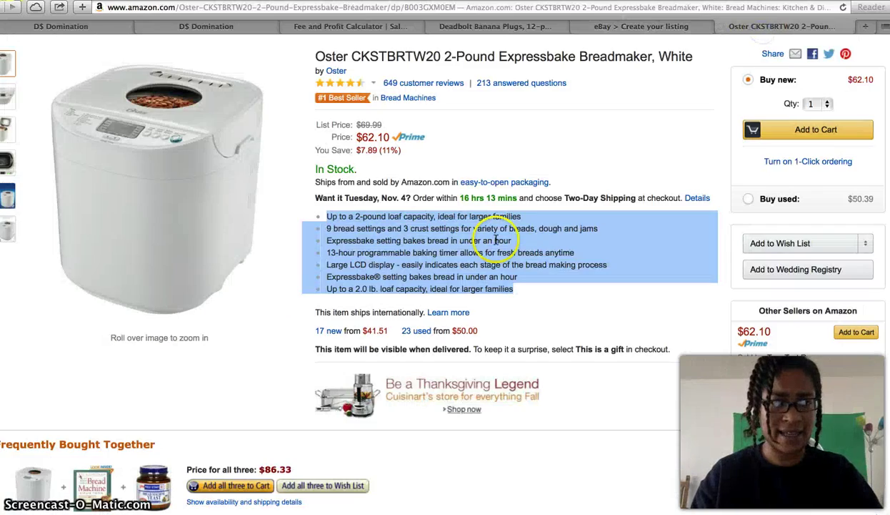
{"action": "scroll", "coordinate": [337, 343], "scroll_direction": "down", "scroll_amount": 10}
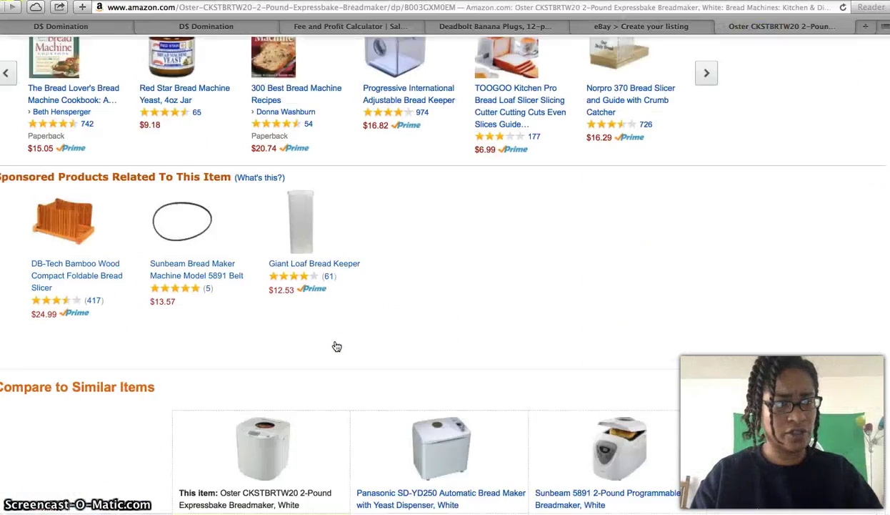
{"action": "scroll", "coordinate": [337, 346], "scroll_direction": "down", "scroll_amount": 10}
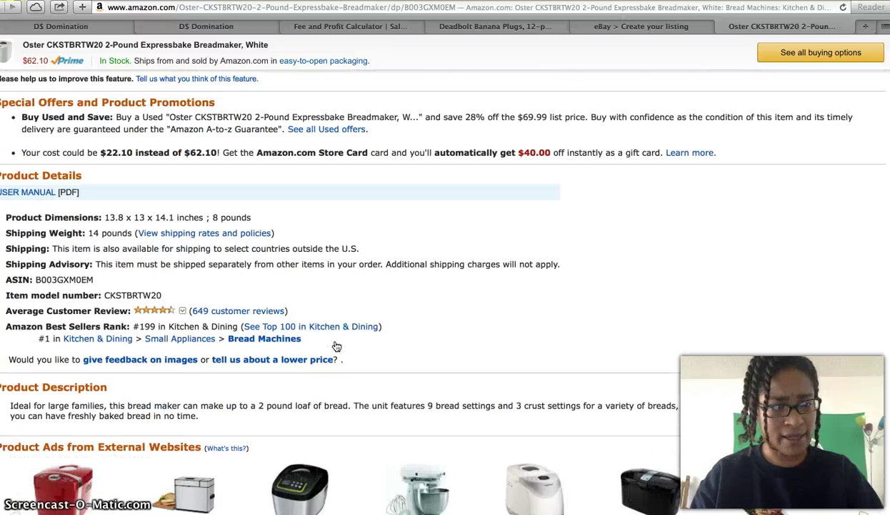
{"action": "scroll", "coordinate": [337, 346], "scroll_direction": "down", "scroll_amount": 1}
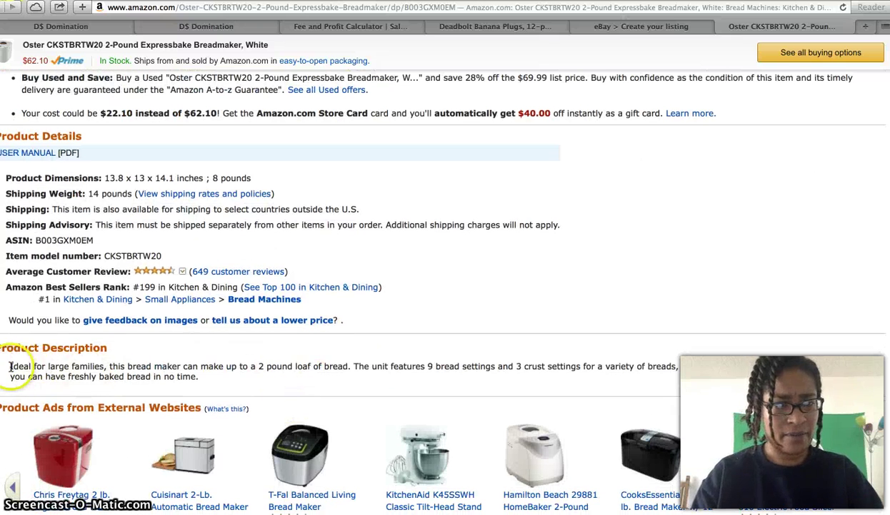
{"action": "left_click_drag", "start_coordinate": [10, 366], "coordinate": [280, 390]}
{"action": "left_click_drag", "start_coordinate": [373, 383], "coordinate": [353, 367]}
{"action": "key", "text": "super+c"}
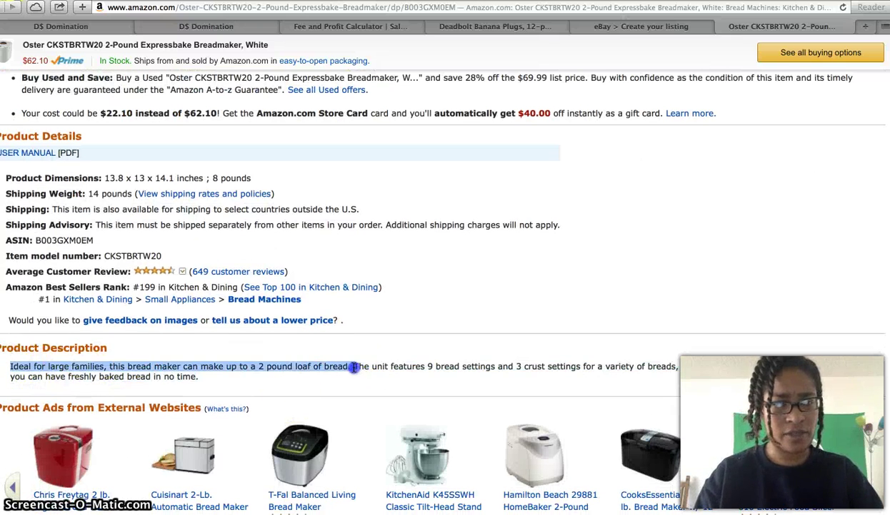
- Under the product description heading in the eBay listing details, write "Grab this awesome Bread Maker for your kitchen Today!" and paste the copied Amazon sentence after it
{"action": "left_click", "coordinate": [632, 26]}
{"action": "left_click", "coordinate": [114, 246]}
{"action": "key", "text": "Return"}
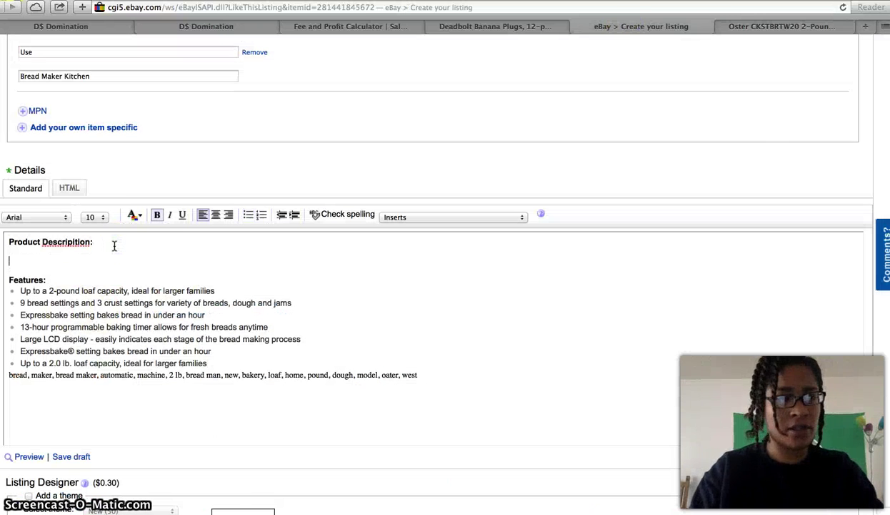
{"action": "type", "text": "Gra"}
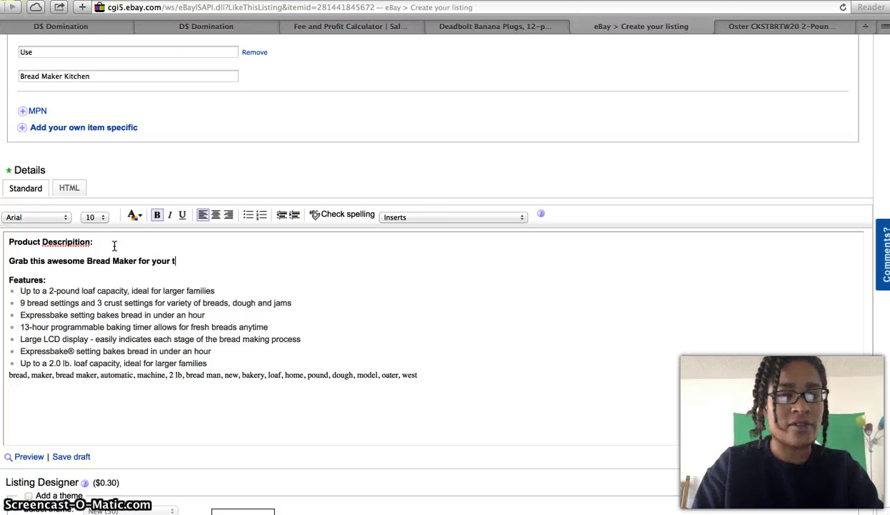
{"action": "type", "text": "kitchen Today!"}
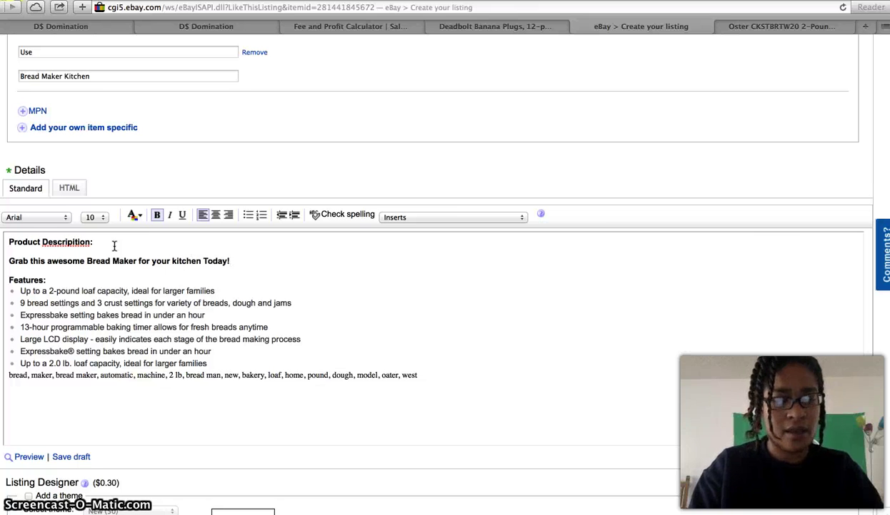
{"action": "key", "text": "super+v"}
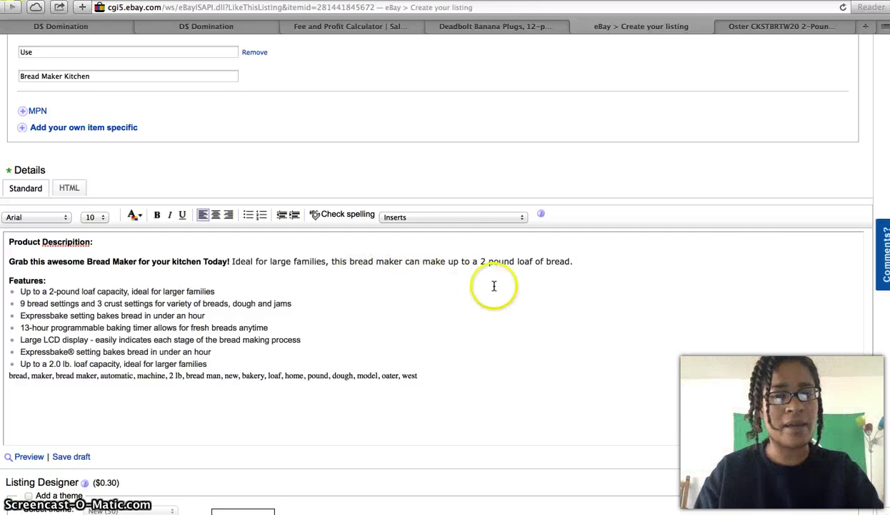
- Replace the word "pound" with "lb" in the pasted description sentence
{"action": "left_click", "coordinate": [492, 262]}
{"action": "type", "text": "-"}
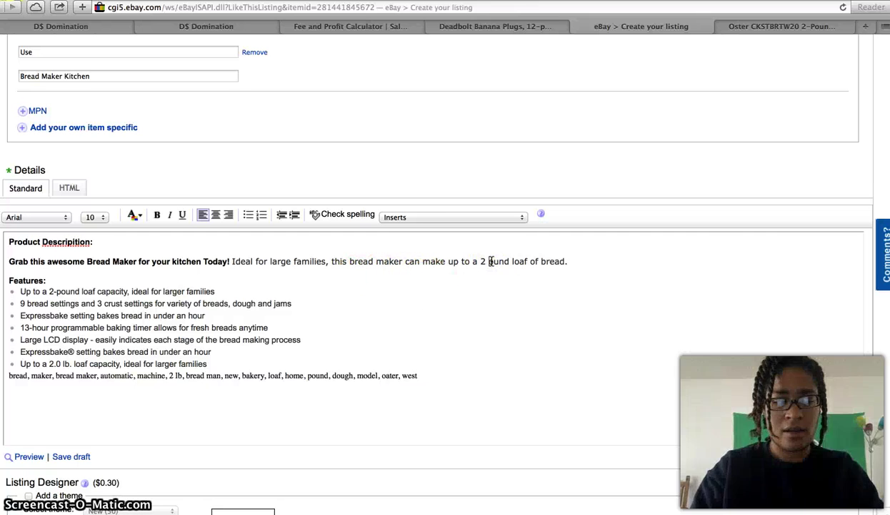
{"action": "type", "text": "lb"}
{"action": "double_click", "coordinate": [504, 262]}
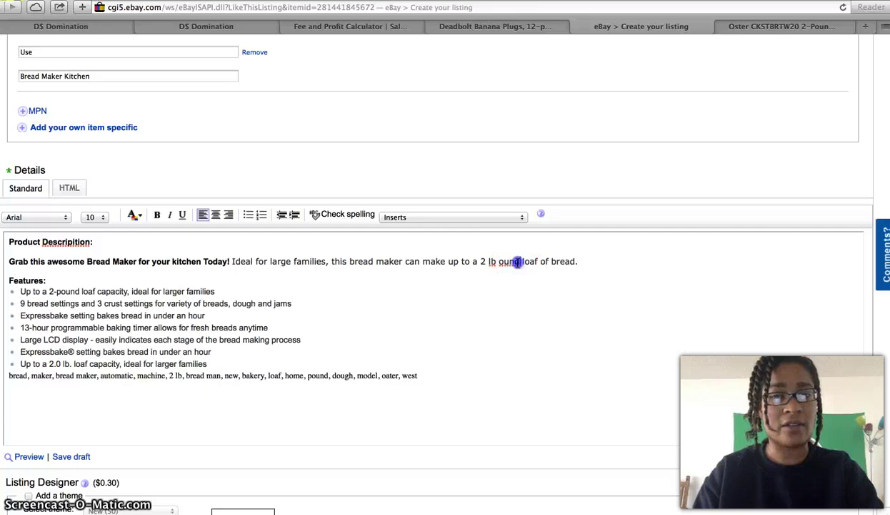
{"action": "key", "text": "Escape"}
{"action": "type", "text": "o"}
{"action": "key", "text": "BackSpace"}
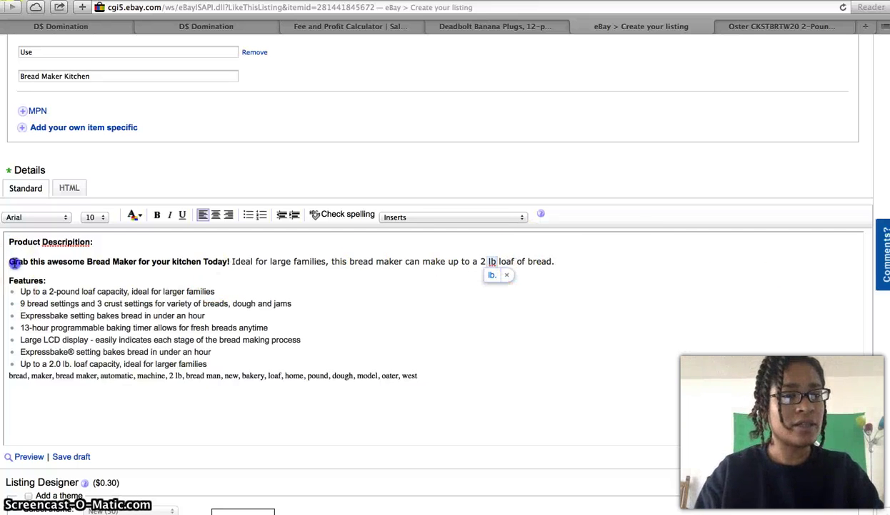
- Remove bold from the "Grab this awesome" sentence and format the description and features text in Georgia, size 14, dark blue
{"action": "left_click_drag", "start_coordinate": [9, 262], "coordinate": [207, 261]}
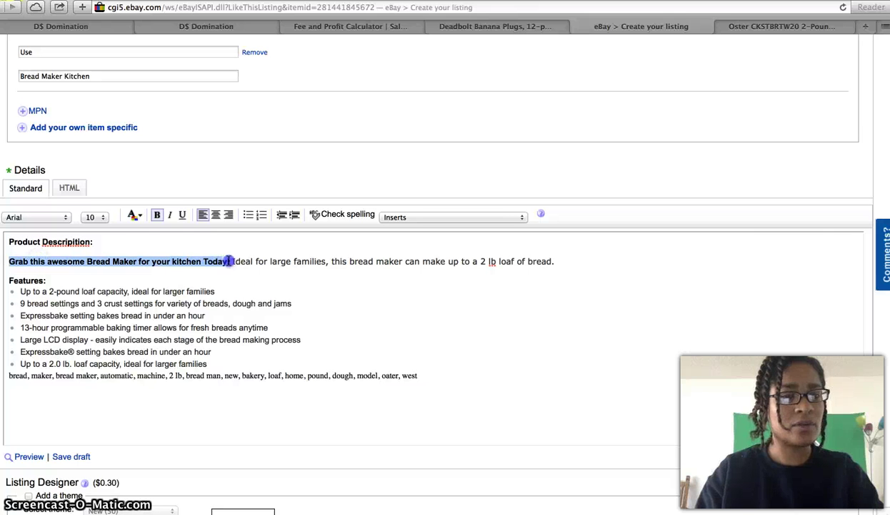
{"action": "left_click", "coordinate": [157, 214]}
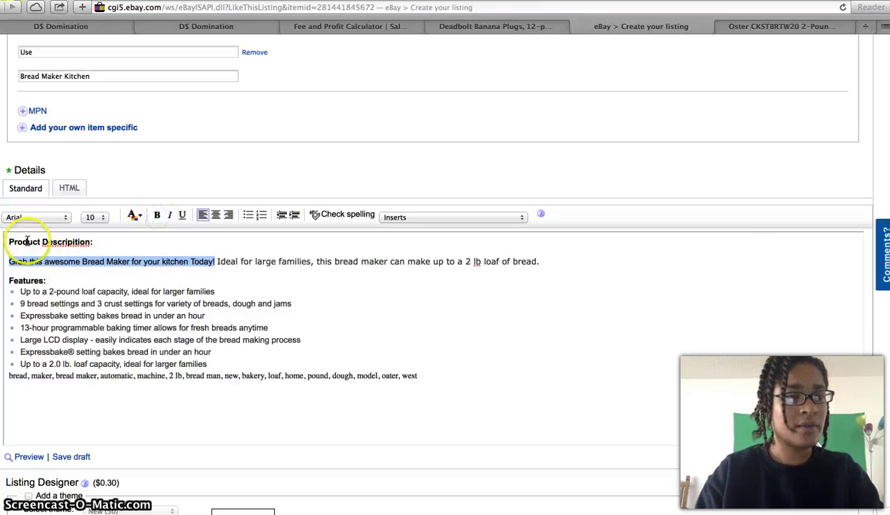
{"action": "left_click_drag", "start_coordinate": [10, 240], "coordinate": [235, 365]}
{"action": "left_click", "coordinate": [65, 216]}
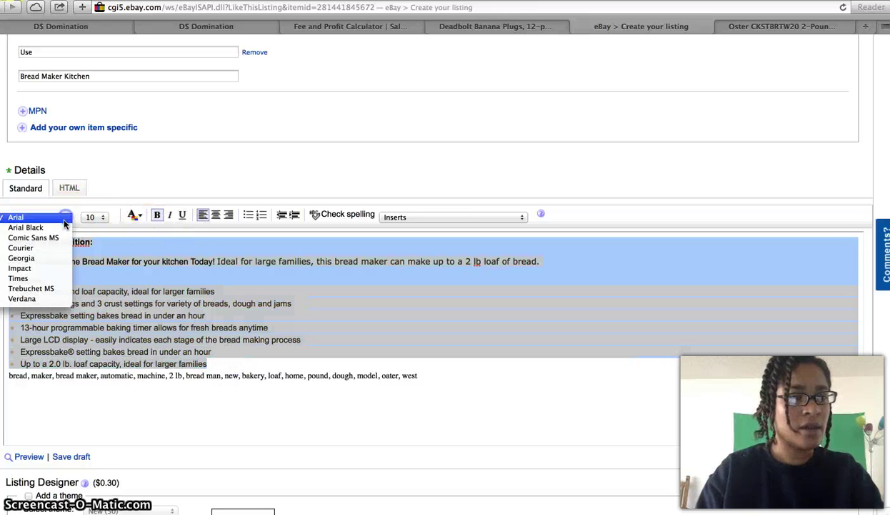
{"action": "left_click", "coordinate": [52, 258]}
{"action": "left_click", "coordinate": [97, 217]}
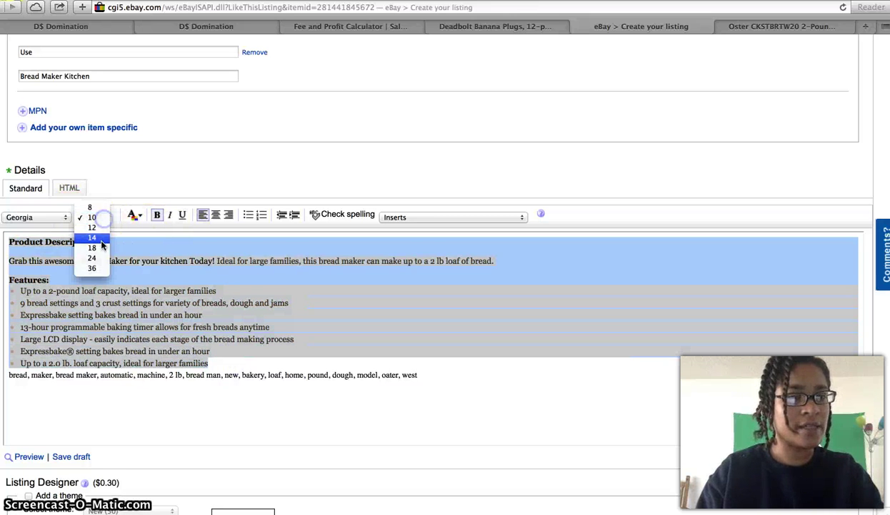
{"action": "left_click", "coordinate": [100, 241]}
{"action": "left_click", "coordinate": [132, 214]}
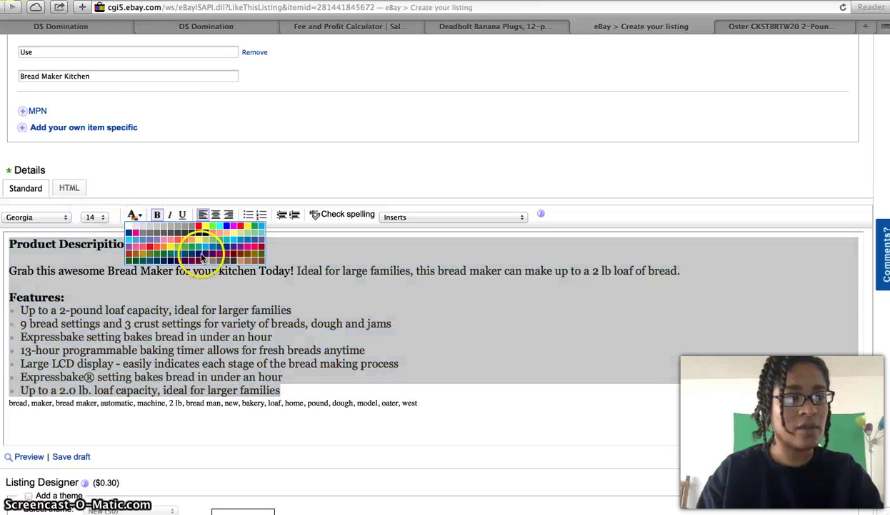
{"action": "left_click", "coordinate": [195, 256]}
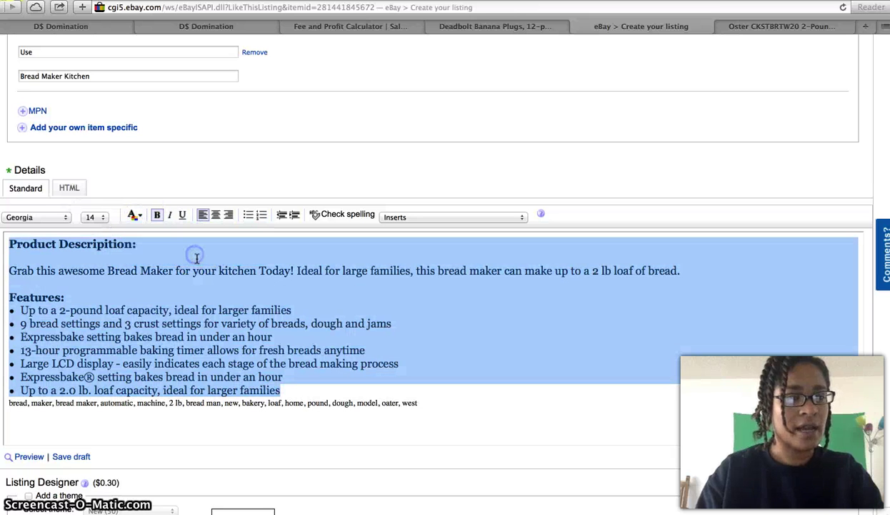
{"action": "left_click", "coordinate": [199, 300]}
- End the feature bullet list and add an empty line without a bullet above the keyword line
{"action": "left_click", "coordinate": [298, 389]}
{"action": "key", "text": "Return"}
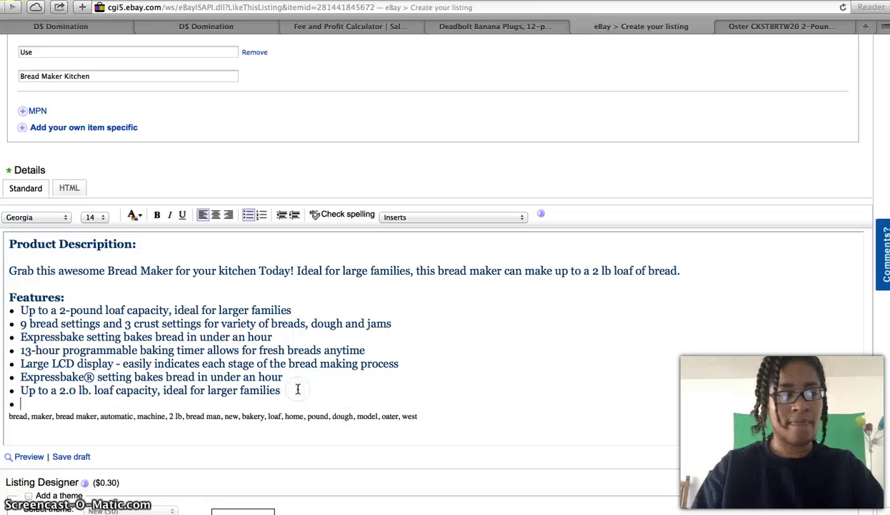
{"action": "key", "text": "Return"}
{"action": "scroll", "coordinate": [617, 365], "scroll_direction": "down", "scroll_amount": 10}
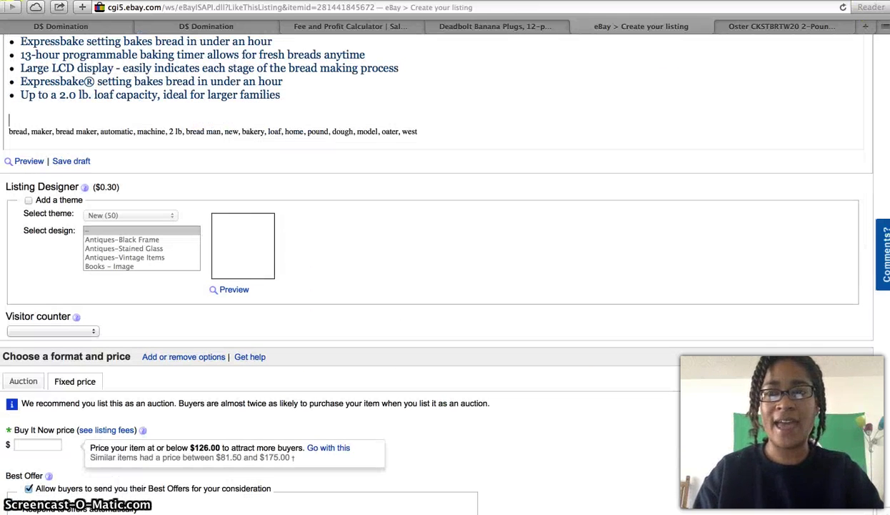
- Switch to the ALL LINKS document in TextEdit and copy the three shipping notes under "Include in EBay Descriptions"
{"action": "left_click", "coordinate": [882, 4]}
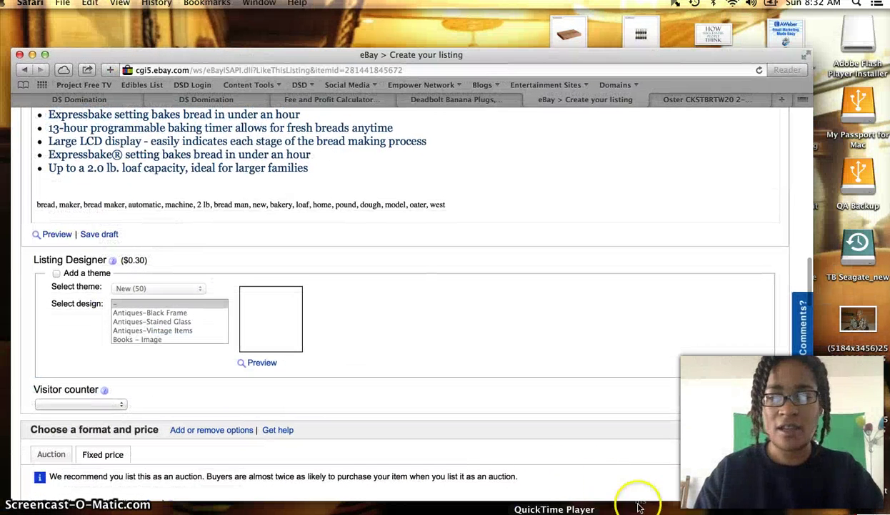
{"action": "left_click", "coordinate": [815, 512]}
{"action": "left_click_drag", "start_coordinate": [88, 271], "coordinate": [188, 297]}
{"action": "key", "text": "super+c"}
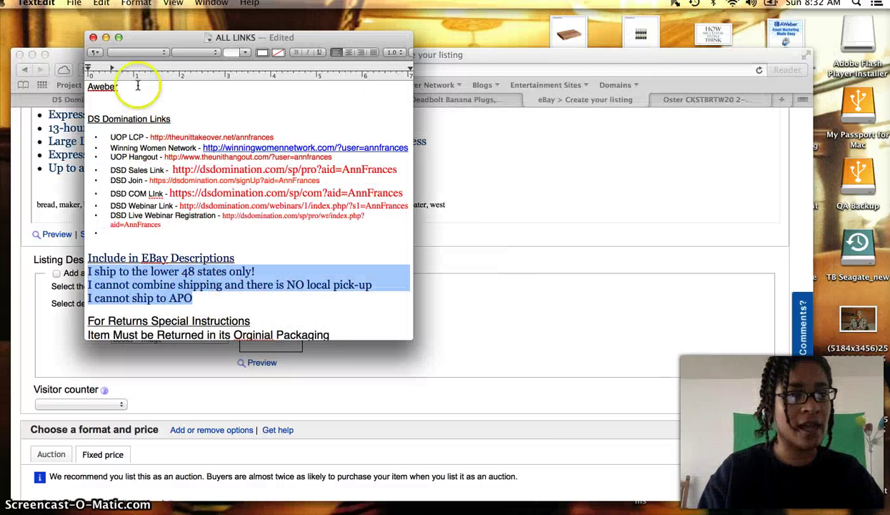
{"action": "left_click", "coordinate": [106, 40]}
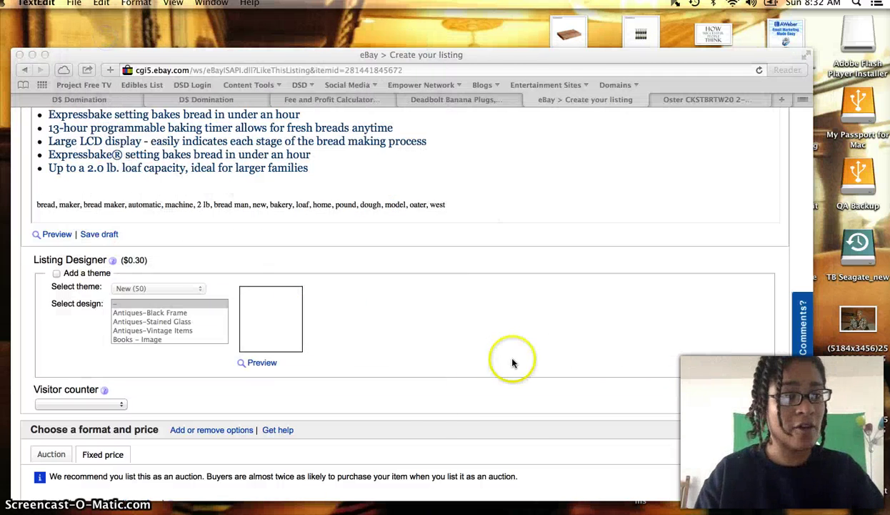
- Paste the shipping notes below the feature list in the eBay listing details and add a blank line after them
{"action": "scroll", "coordinate": [427, 427], "scroll_direction": "down", "scroll_amount": 2}
{"action": "scroll", "coordinate": [426, 427], "scroll_direction": "down", "scroll_amount": 3}
{"action": "left_click", "coordinate": [397, 394]}
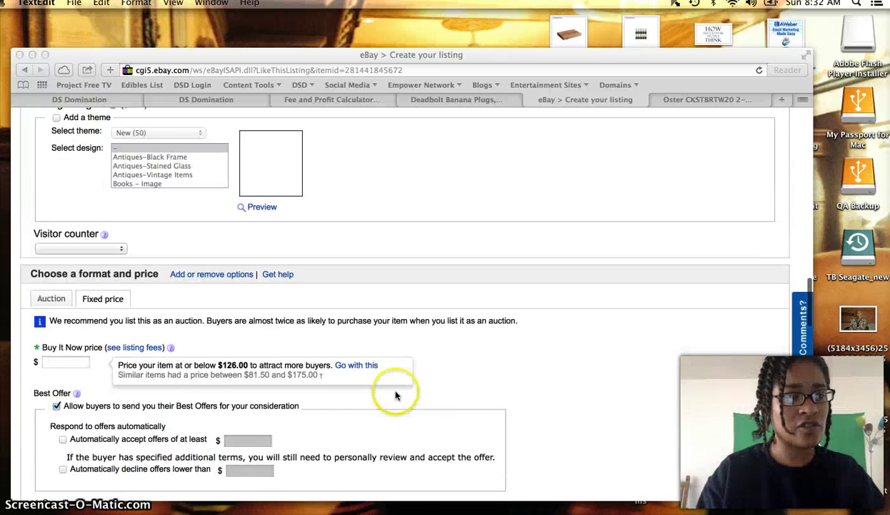
{"action": "scroll", "coordinate": [401, 397], "scroll_direction": "up", "scroll_amount": 6}
{"action": "scroll", "coordinate": [402, 395], "scroll_direction": "up", "scroll_amount": 1}
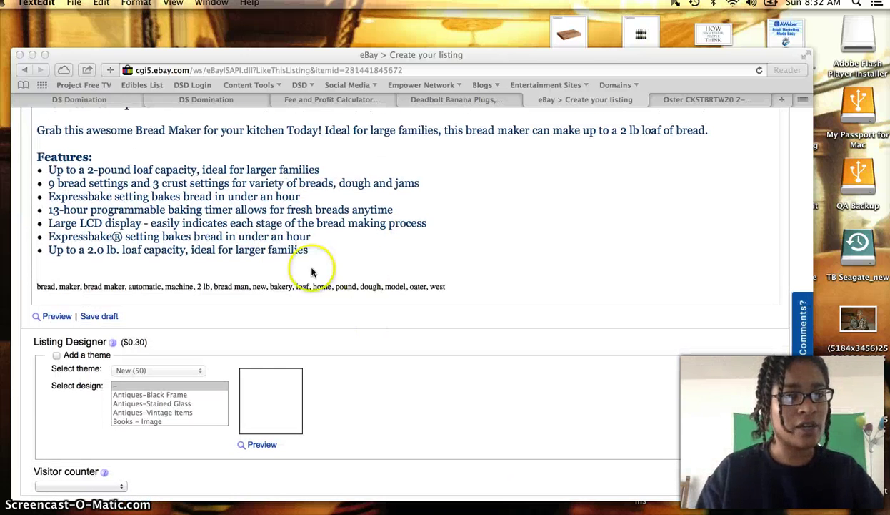
{"action": "left_click", "coordinate": [321, 250]}
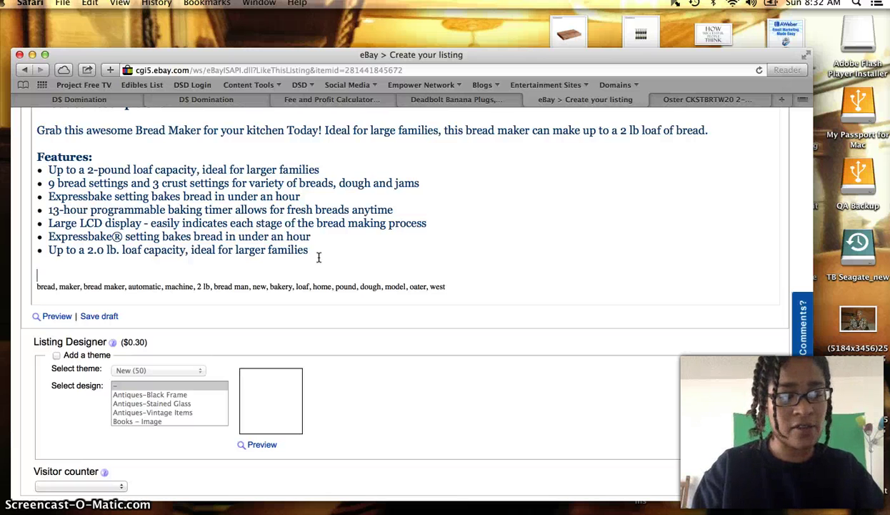
{"action": "key", "text": "super+v"}
{"action": "left_click", "coordinate": [405, 245]}
{"action": "scroll", "coordinate": [405, 244], "scroll_direction": "down", "scroll_amount": 3}
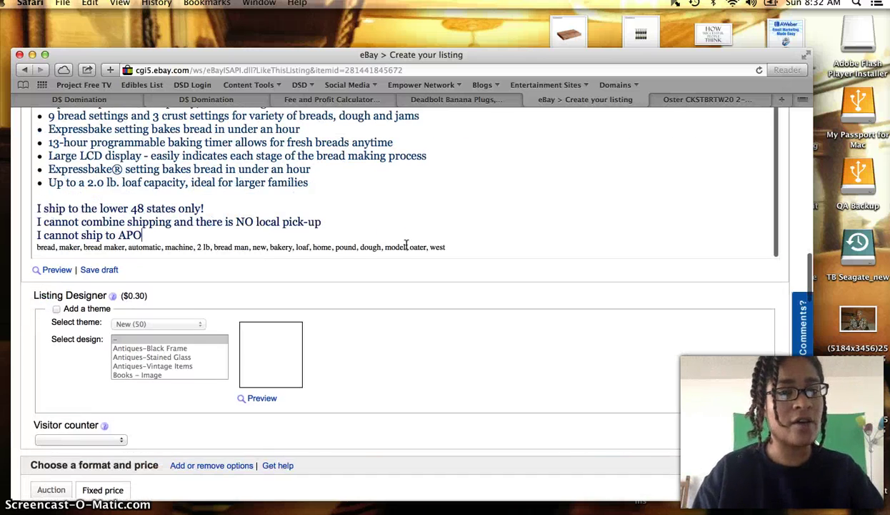
{"action": "scroll", "coordinate": [406, 245], "scroll_direction": "down", "scroll_amount": 2}
{"action": "key", "text": "Return"}
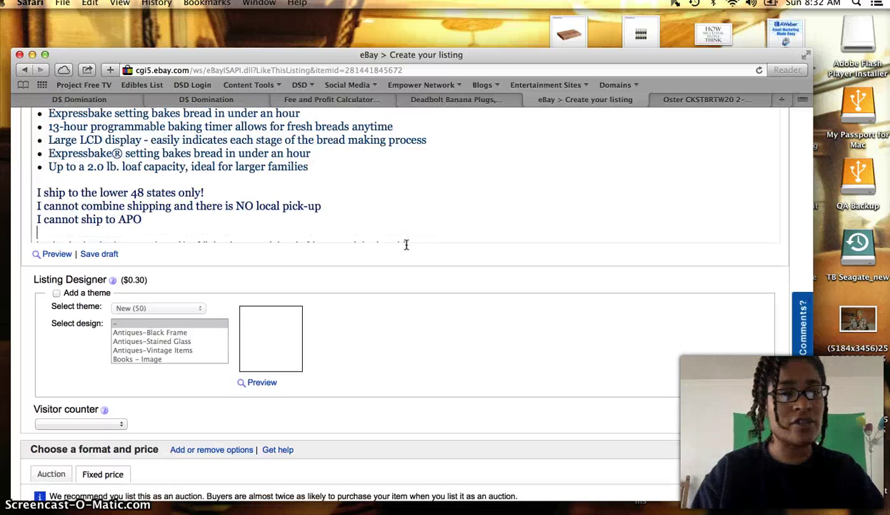
- Select the whole keyword line at the end of the eBay listing details
{"action": "left_click", "coordinate": [367, 181]}
{"action": "scroll", "coordinate": [368, 181], "scroll_direction": "down", "scroll_amount": 1}
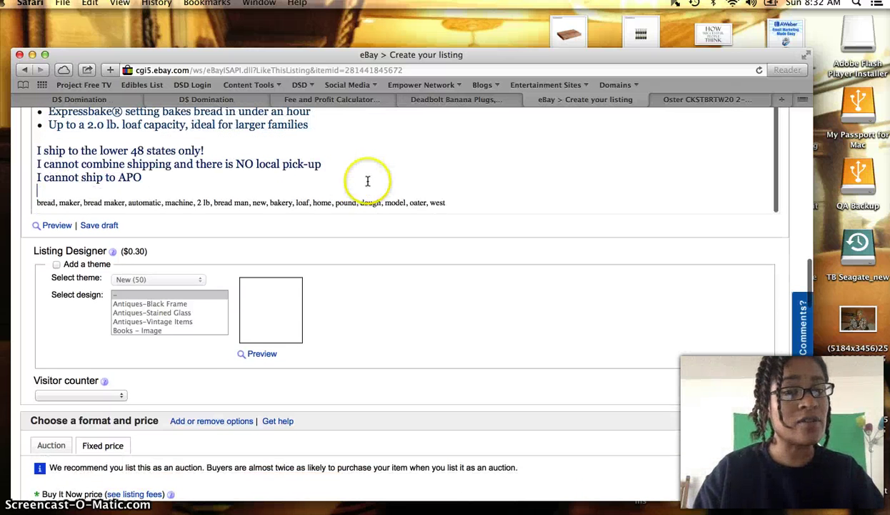
{"action": "left_click", "coordinate": [36, 204]}
{"action": "left_click_drag", "start_coordinate": [36, 204], "coordinate": [301, 221]}
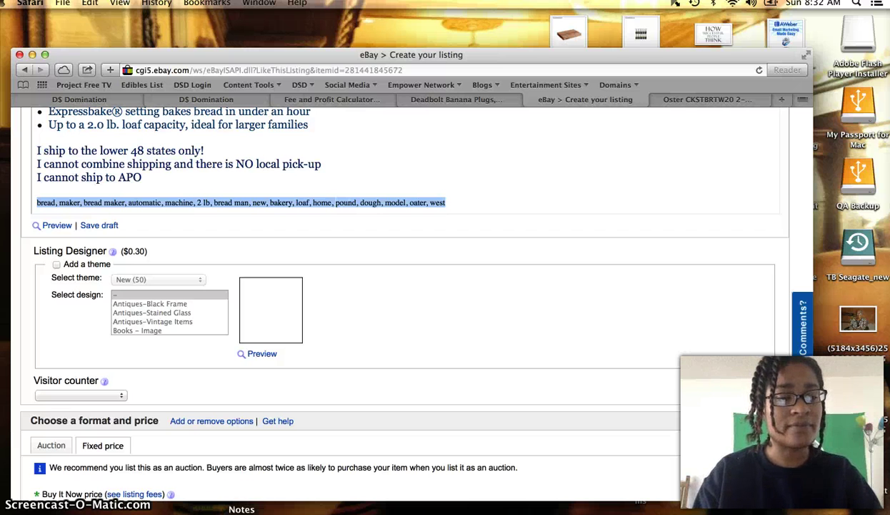
{"action": "left_click", "coordinate": [241, 511]}
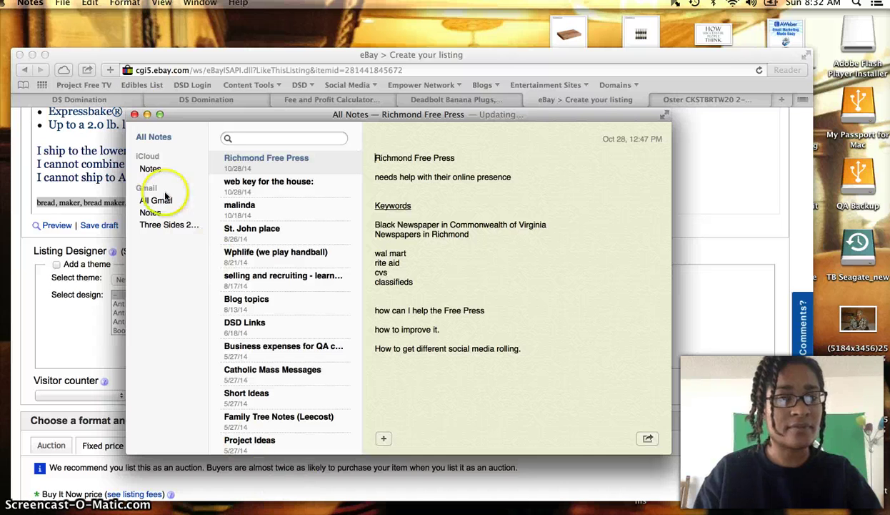
{"action": "left_click", "coordinate": [135, 114]}
{"action": "left_click_drag", "start_coordinate": [225, 51], "coordinate": [218, 12]}
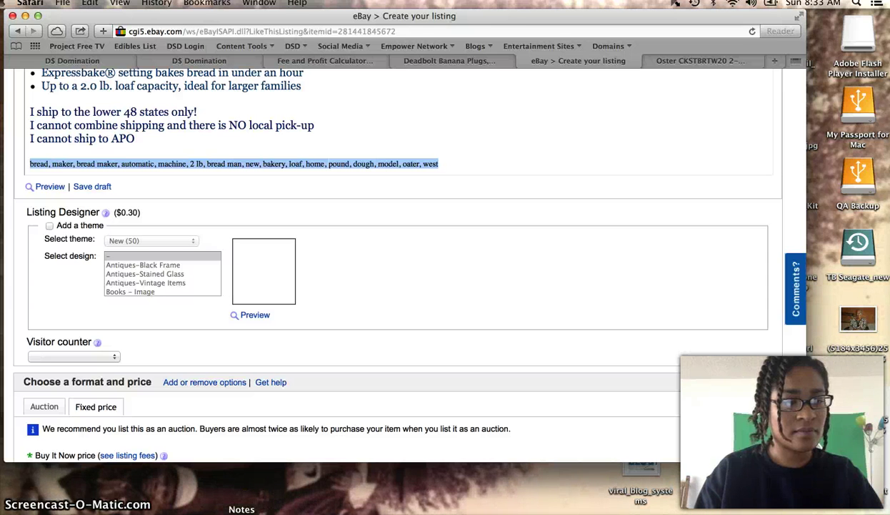
{"action": "left_click", "coordinate": [282, 493]}
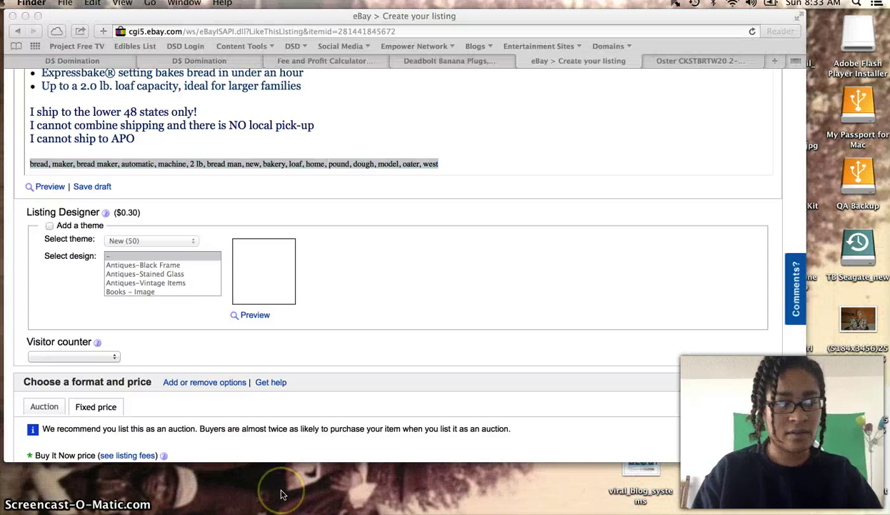